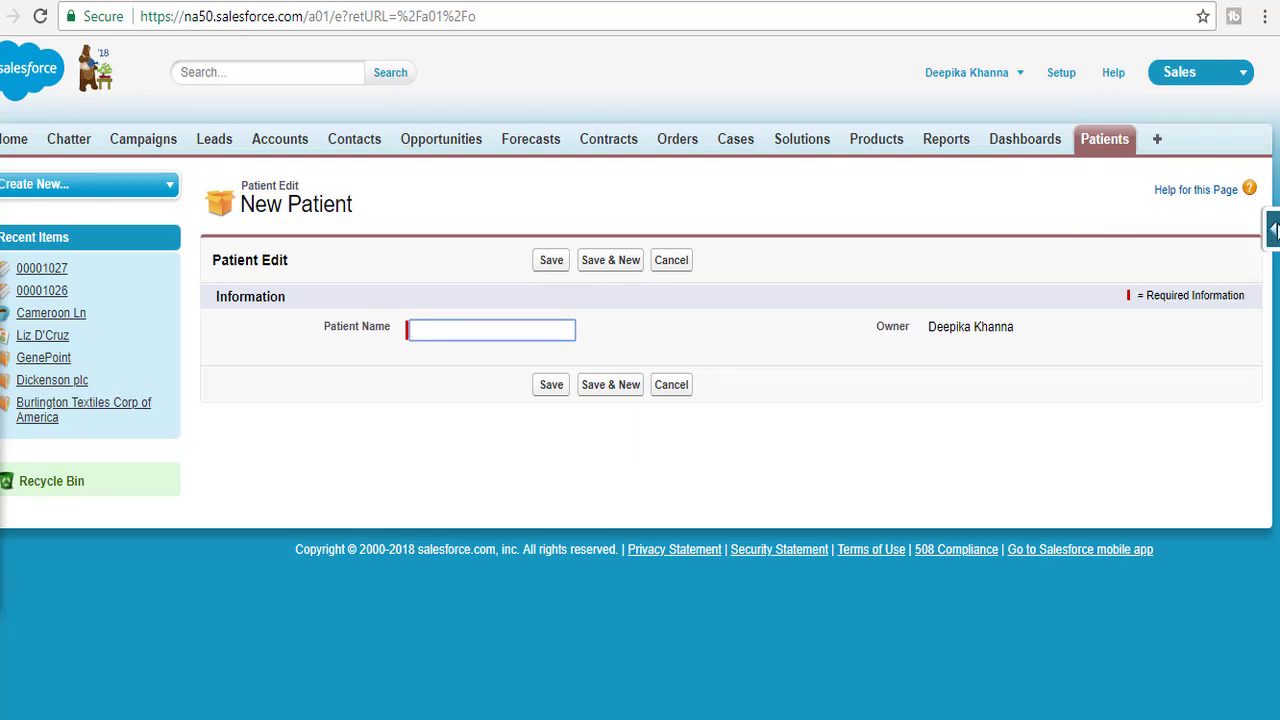
- Start a new custom field for the Patient object and choose Number as its data type
{"action": "left_click", "coordinate": [1273, 229]}
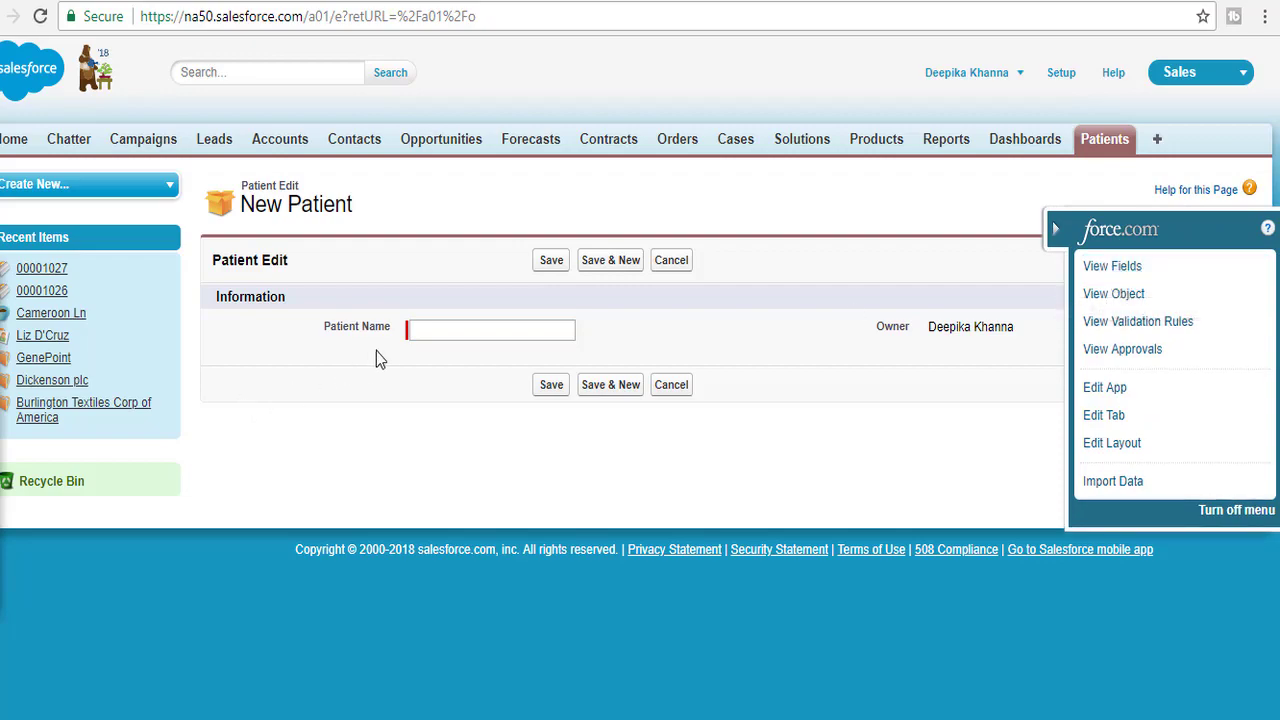
{"action": "left_click", "coordinate": [1252, 266]}
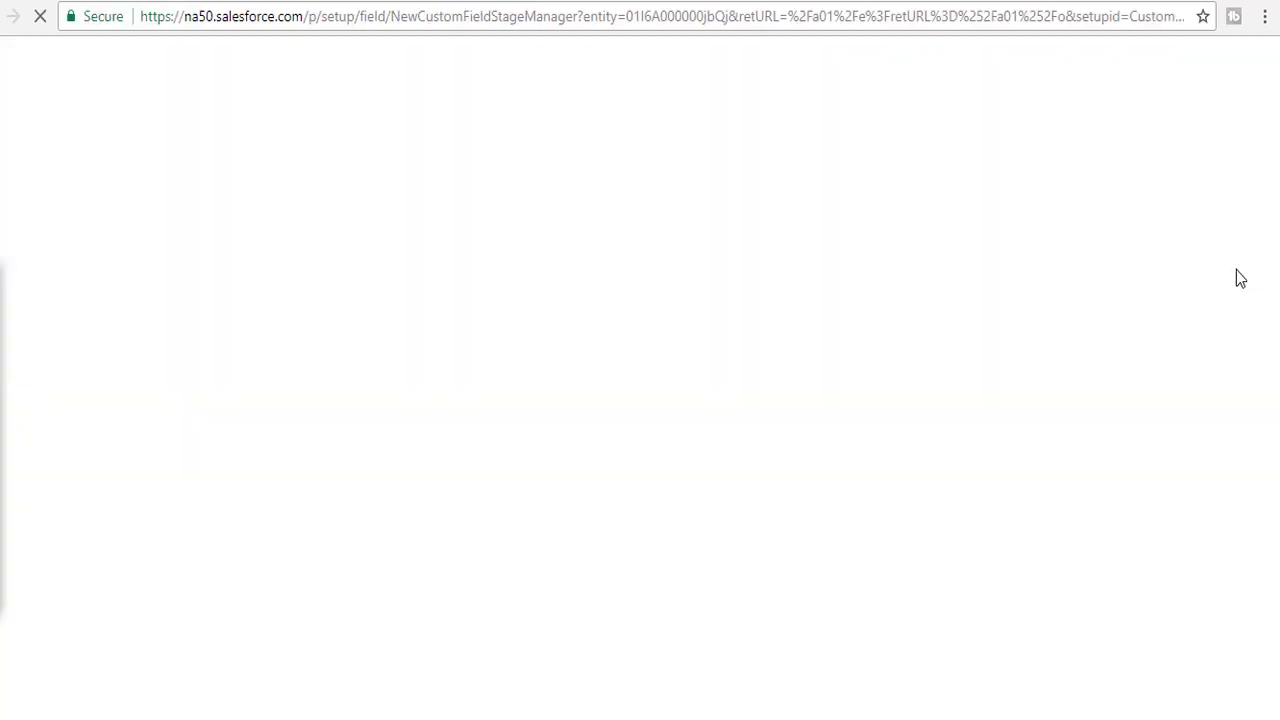
{"action": "scroll", "coordinate": [660, 378], "scroll_direction": "down", "scroll_amount": 10}
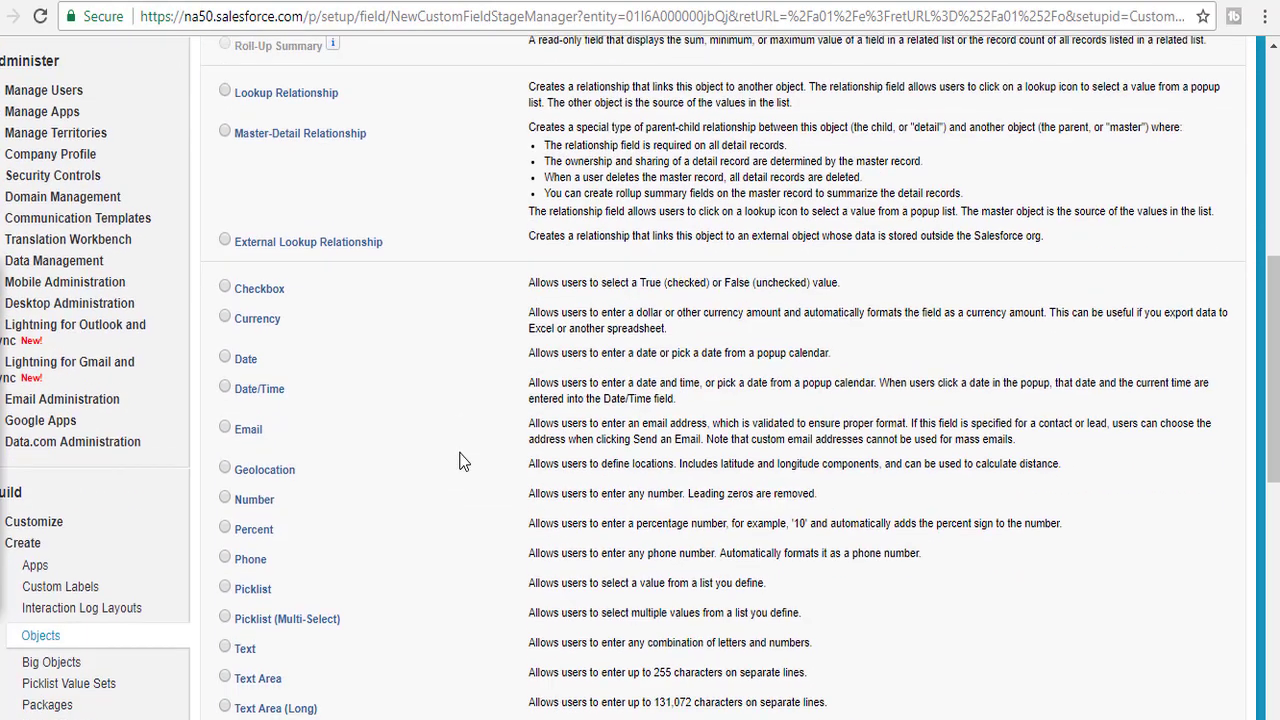
{"action": "scroll", "coordinate": [362, 490], "scroll_direction": "up", "scroll_amount": 3}
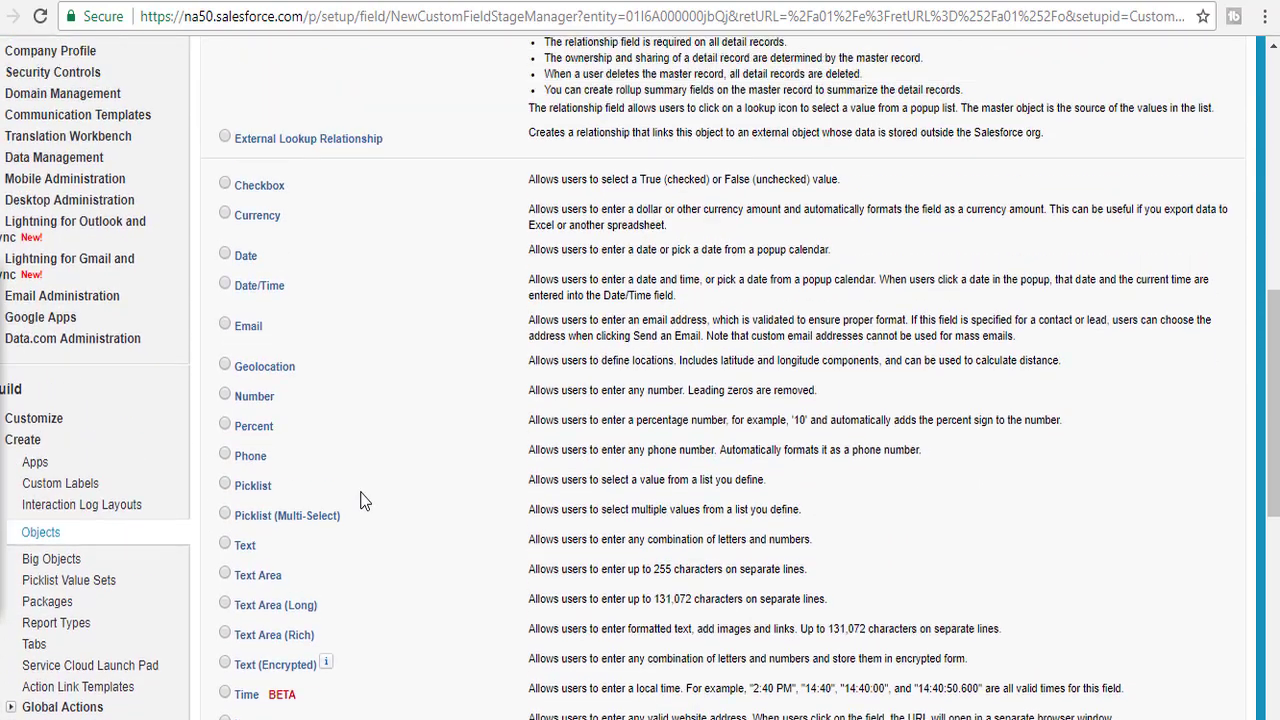
{"action": "scroll", "coordinate": [362, 486], "scroll_direction": "down", "scroll_amount": 3}
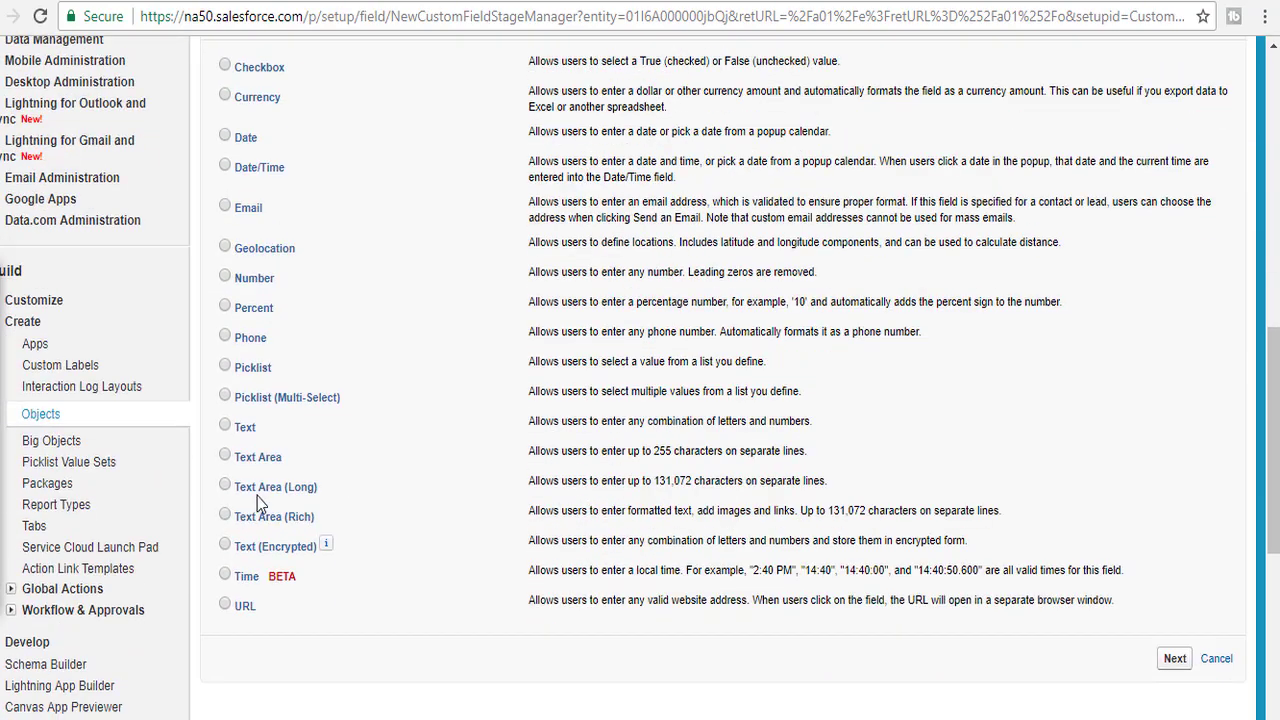
{"action": "scroll", "coordinate": [257, 496], "scroll_direction": "up", "scroll_amount": 1}
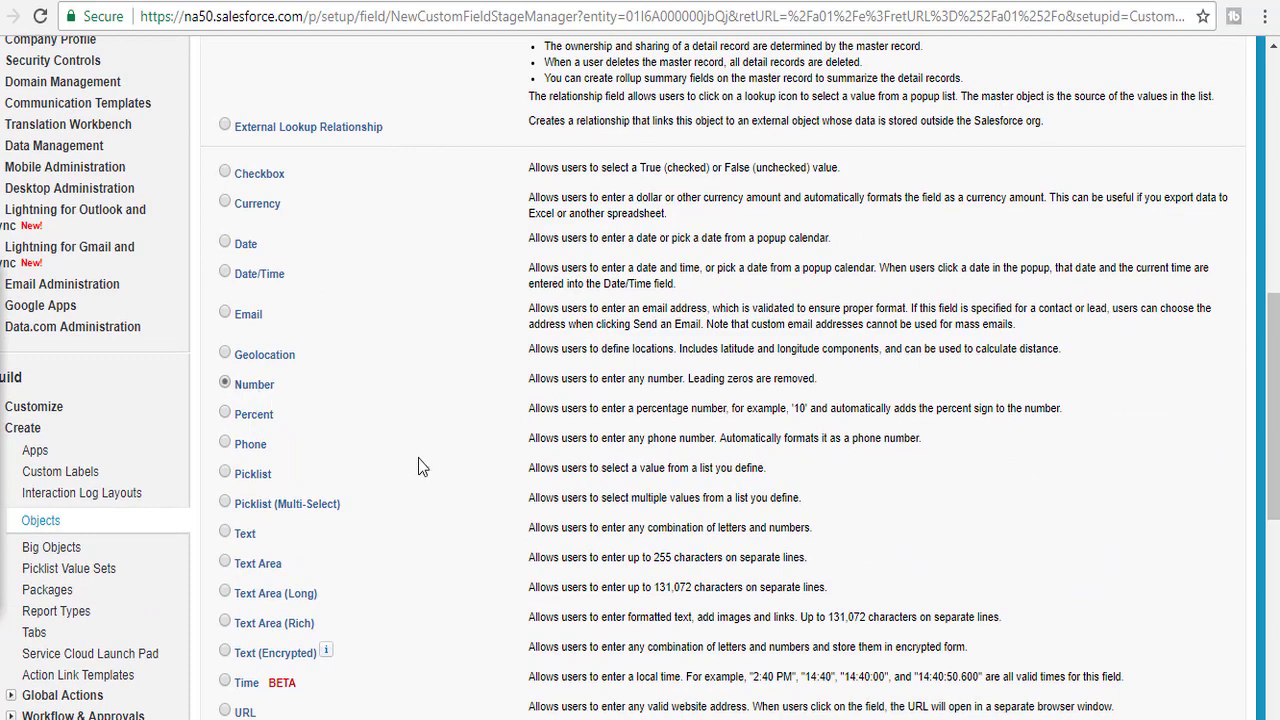
{"action": "scroll", "coordinate": [420, 467], "scroll_direction": "down", "scroll_amount": 3}
{"action": "left_click", "coordinate": [1173, 445]}
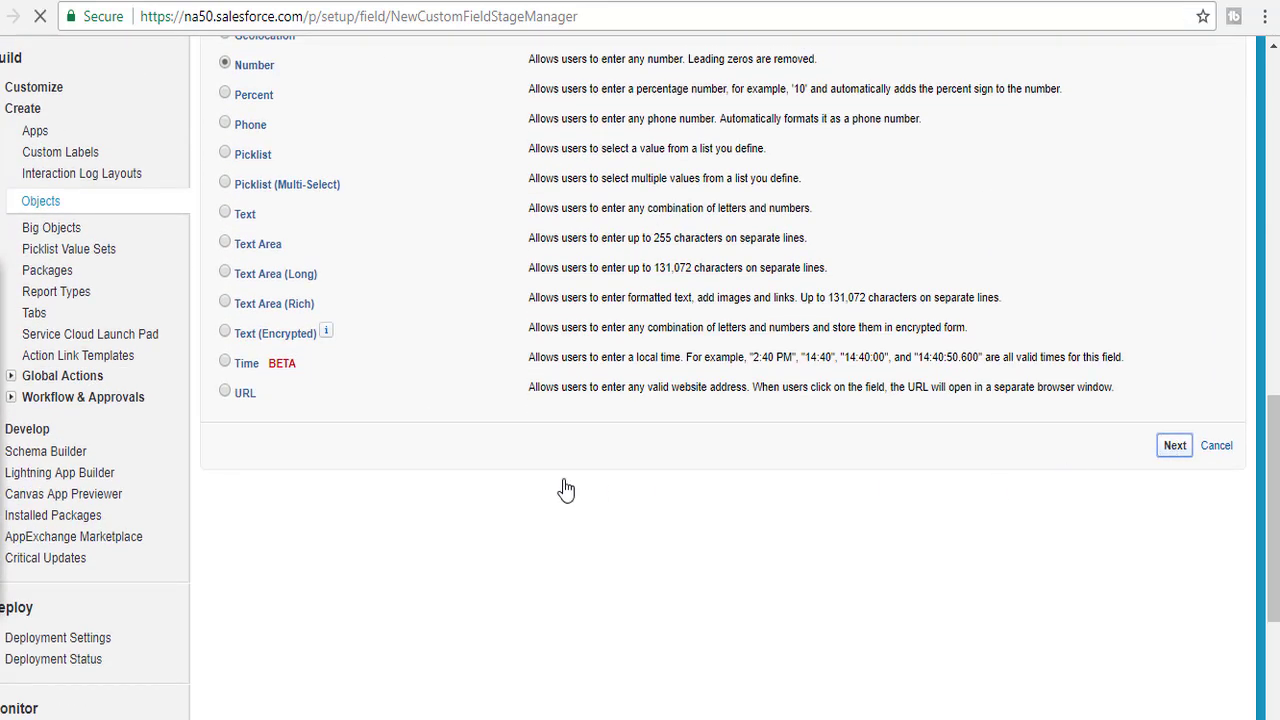
- Label the number field Age, with Age as its field name, and proceed to field-level security
{"action": "left_click", "coordinate": [483, 481]}
{"action": "type", "text": "Age"}
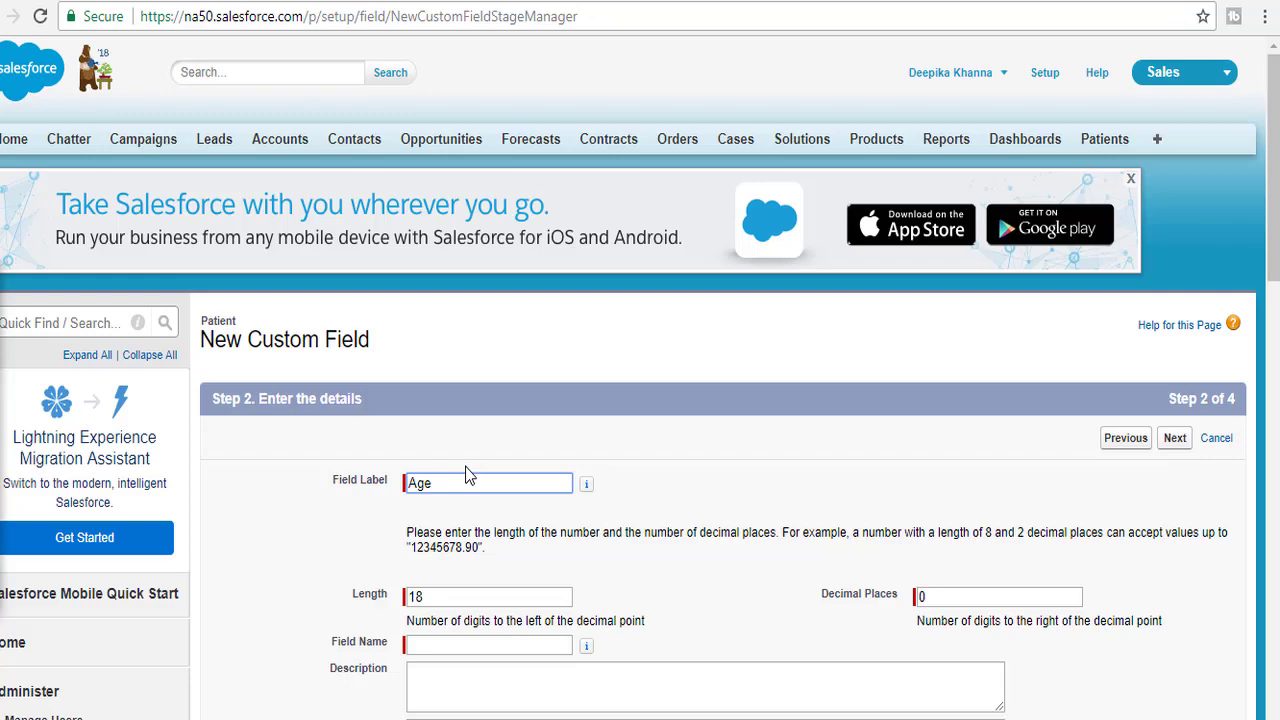
{"action": "key", "text": "Tab"}
{"action": "scroll", "coordinate": [812, 565], "scroll_direction": "down", "scroll_amount": 5}
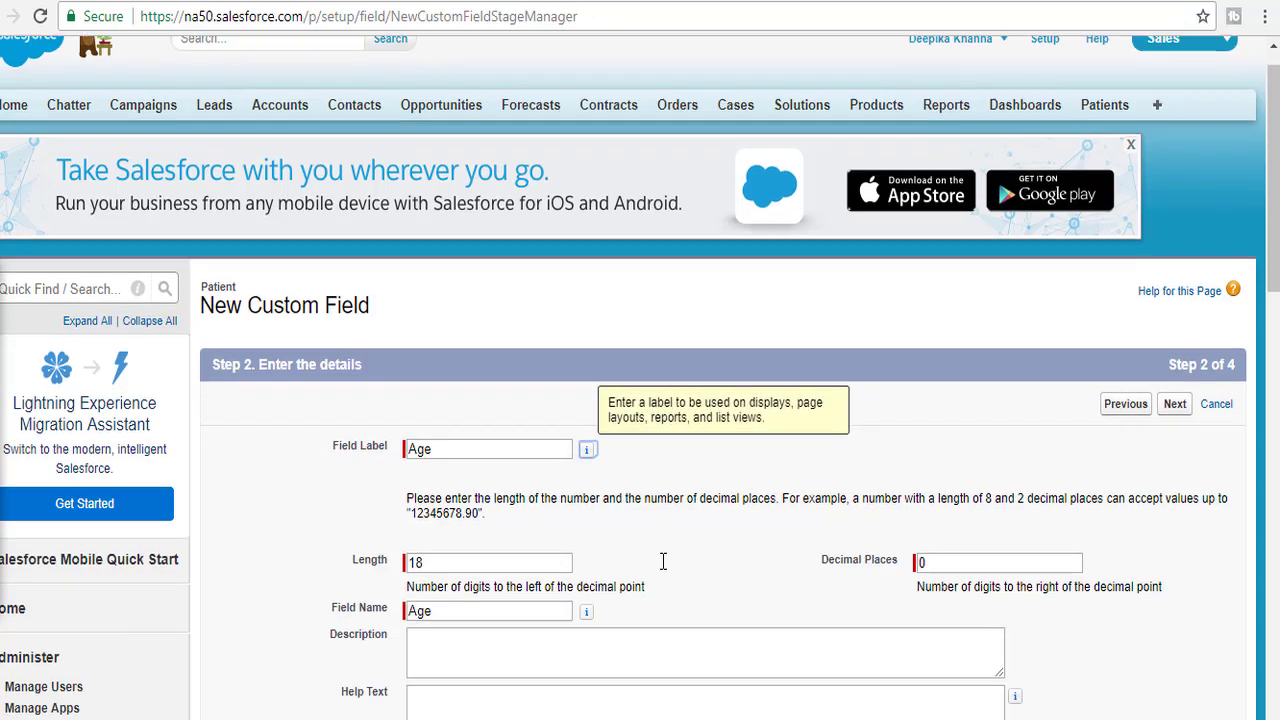
{"action": "left_click", "coordinate": [1173, 491]}
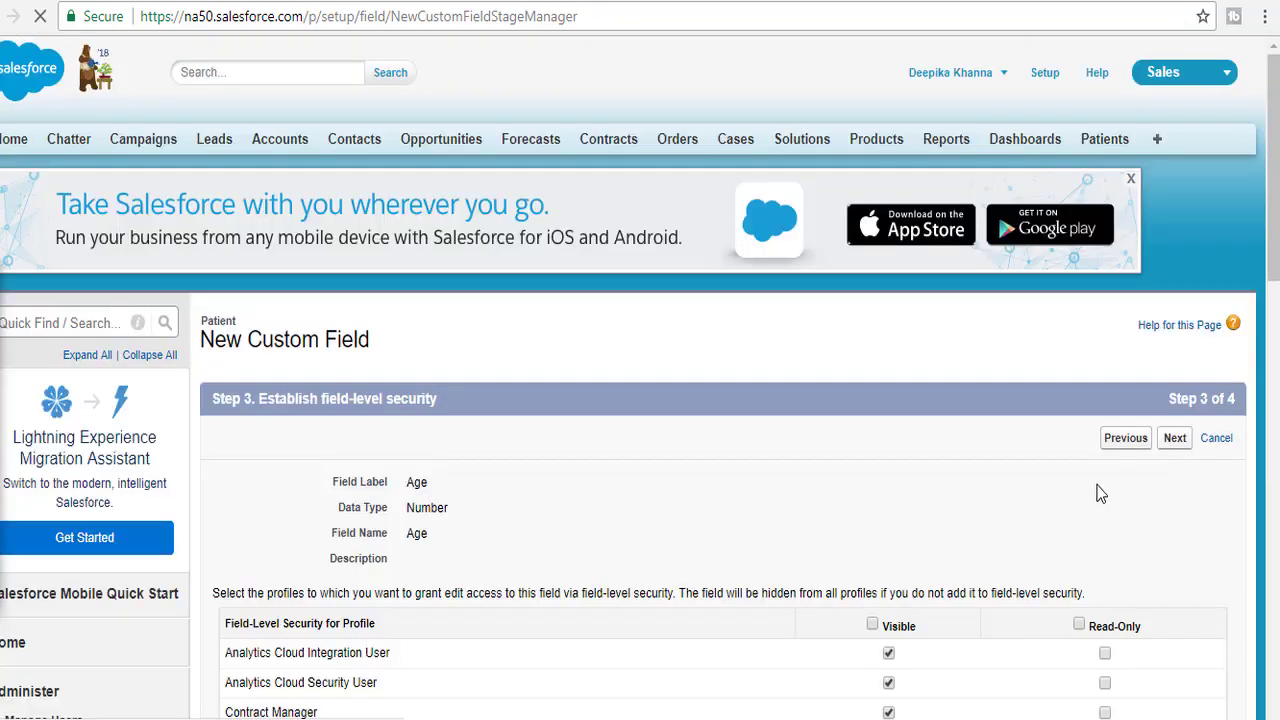
- Make the Age field visible to all profiles, include it on the Patient Layout and save it
{"action": "scroll", "coordinate": [966, 502], "scroll_direction": "down", "scroll_amount": 2}
{"action": "left_click", "coordinate": [872, 414]}
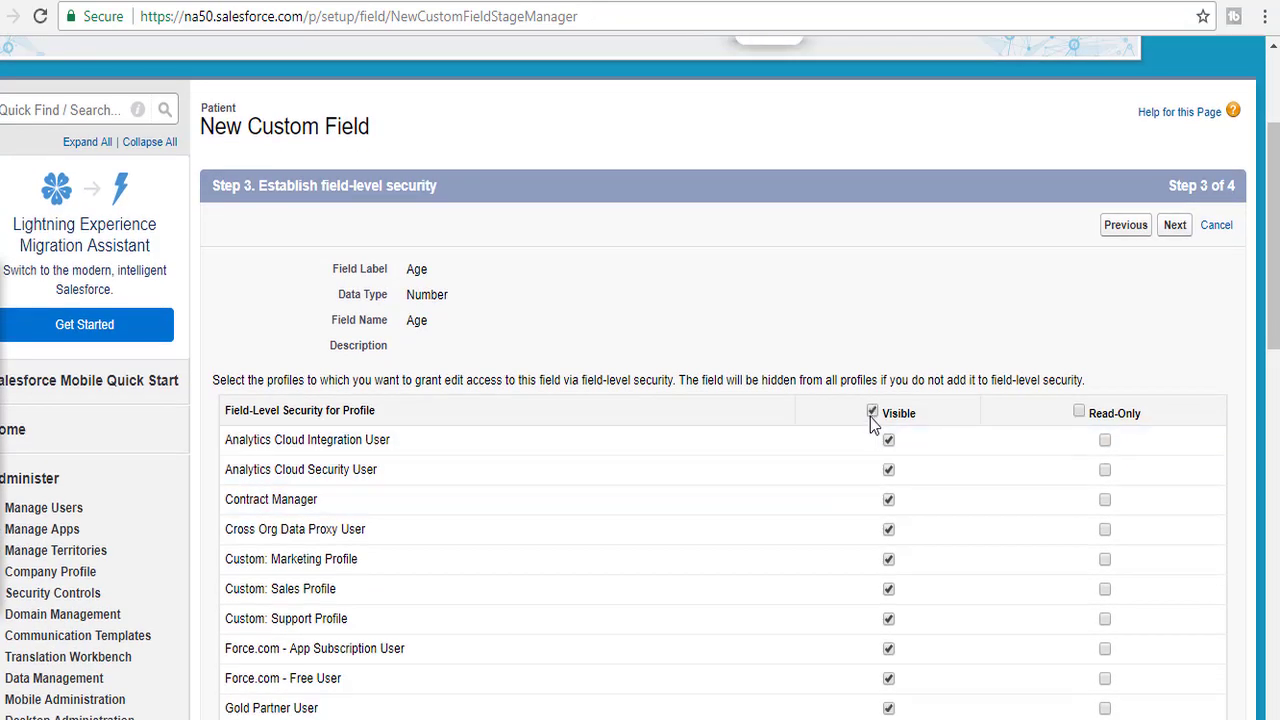
{"action": "scroll", "coordinate": [880, 440], "scroll_direction": "down", "scroll_amount": 3}
{"action": "scroll", "coordinate": [884, 445], "scroll_direction": "down", "scroll_amount": 6}
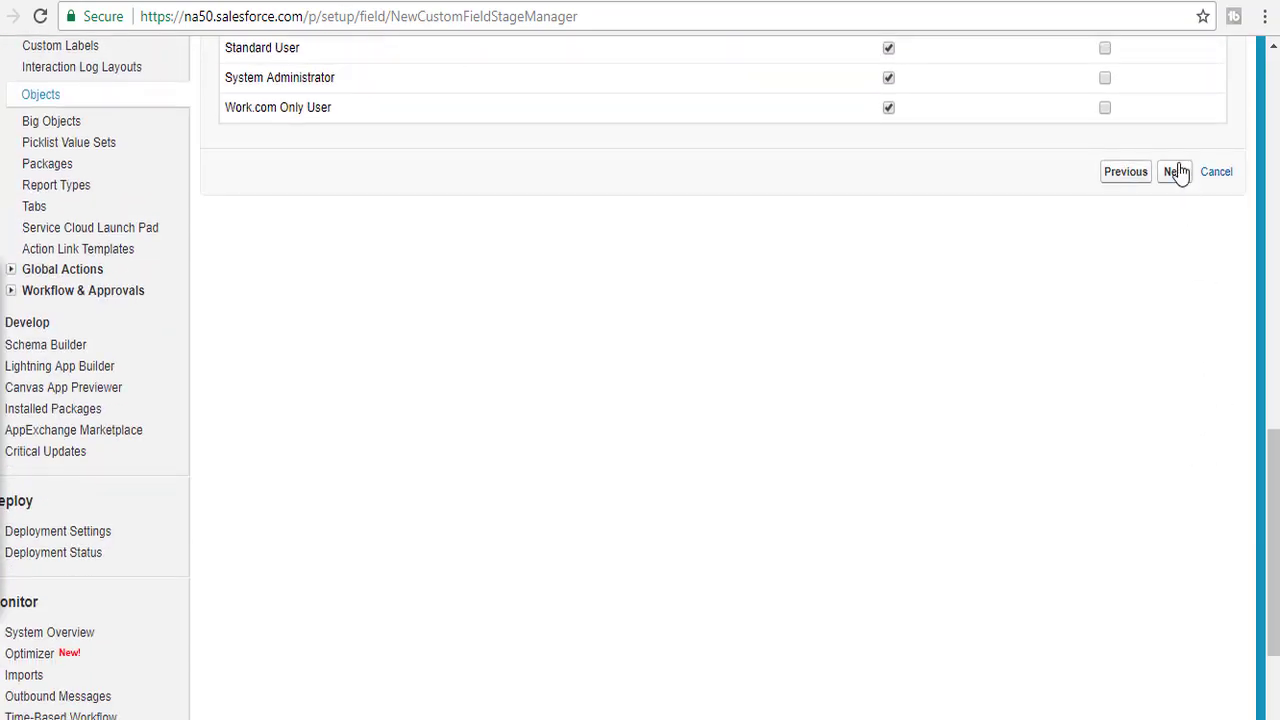
{"action": "left_click", "coordinate": [1176, 172]}
{"action": "scroll", "coordinate": [1057, 509], "scroll_direction": "down", "scroll_amount": 2}
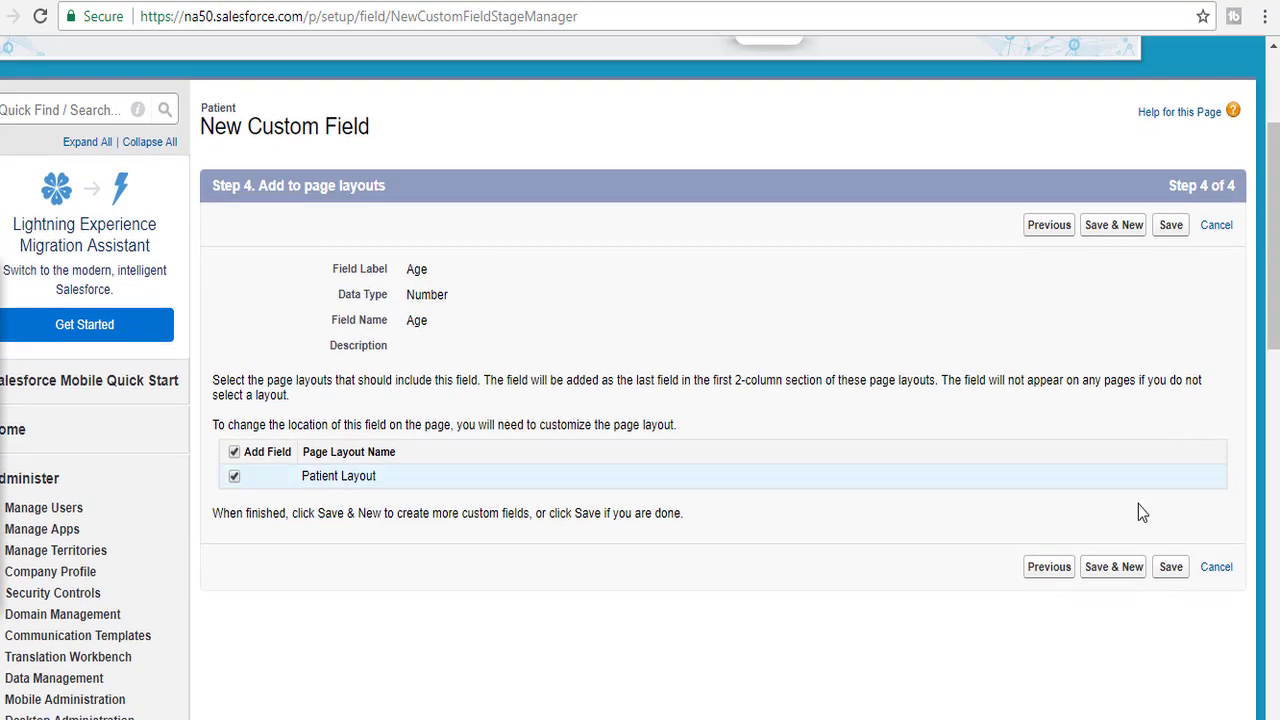
{"action": "left_click", "coordinate": [1172, 572]}
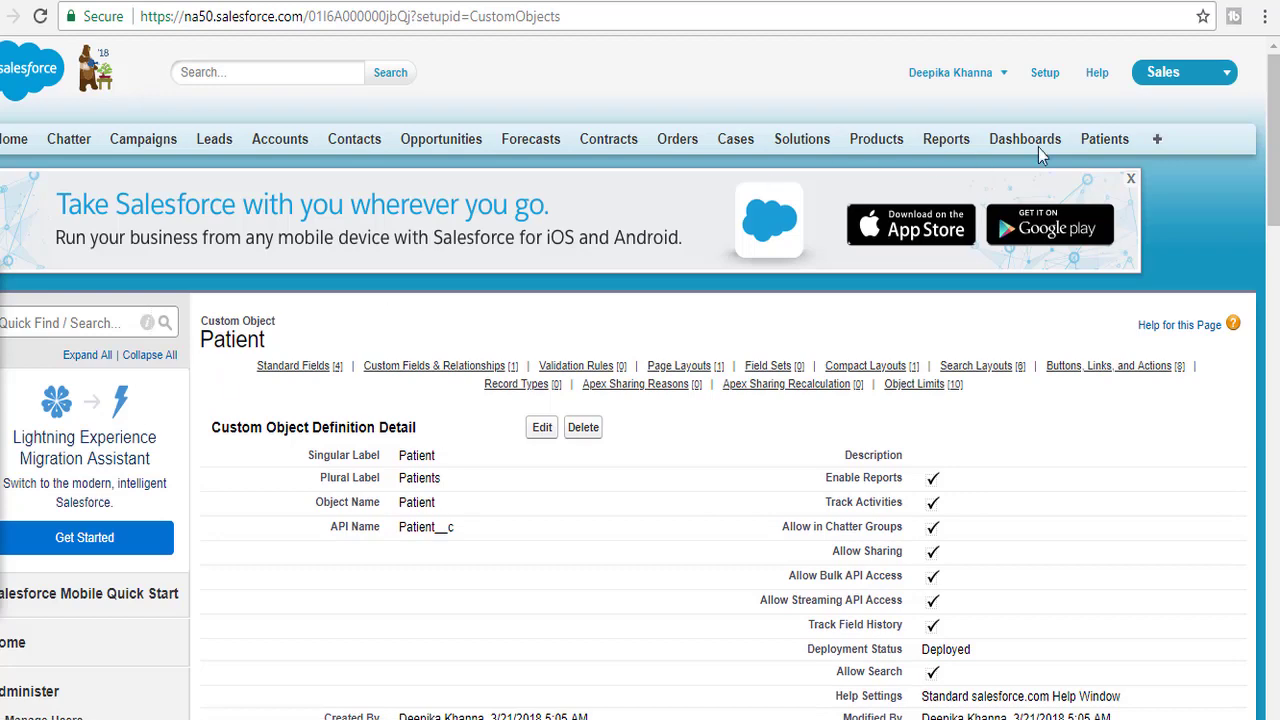
- Open a new patient record form to check that it includes the Age field
{"action": "left_click", "coordinate": [1110, 142]}
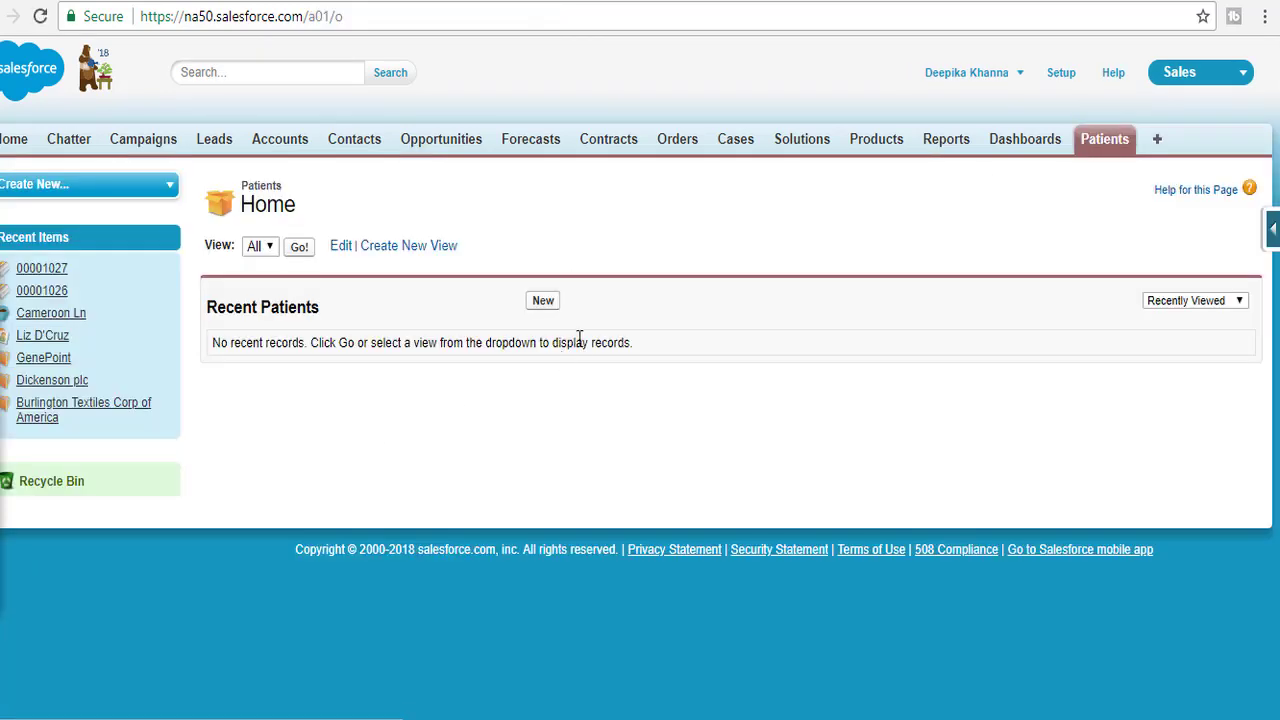
{"action": "left_click", "coordinate": [549, 304]}
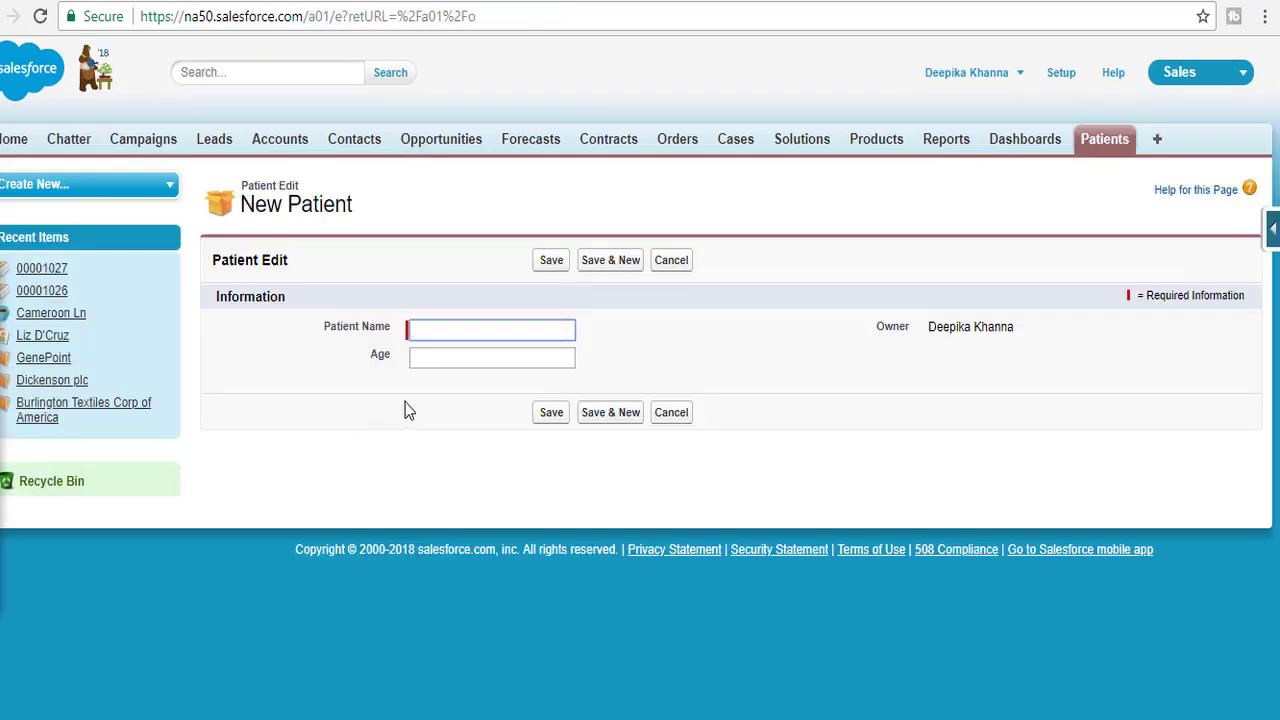
- Find the custom objects page in Setup by searching for "obje" and start a new custom object
{"action": "left_click", "coordinate": [1061, 77]}
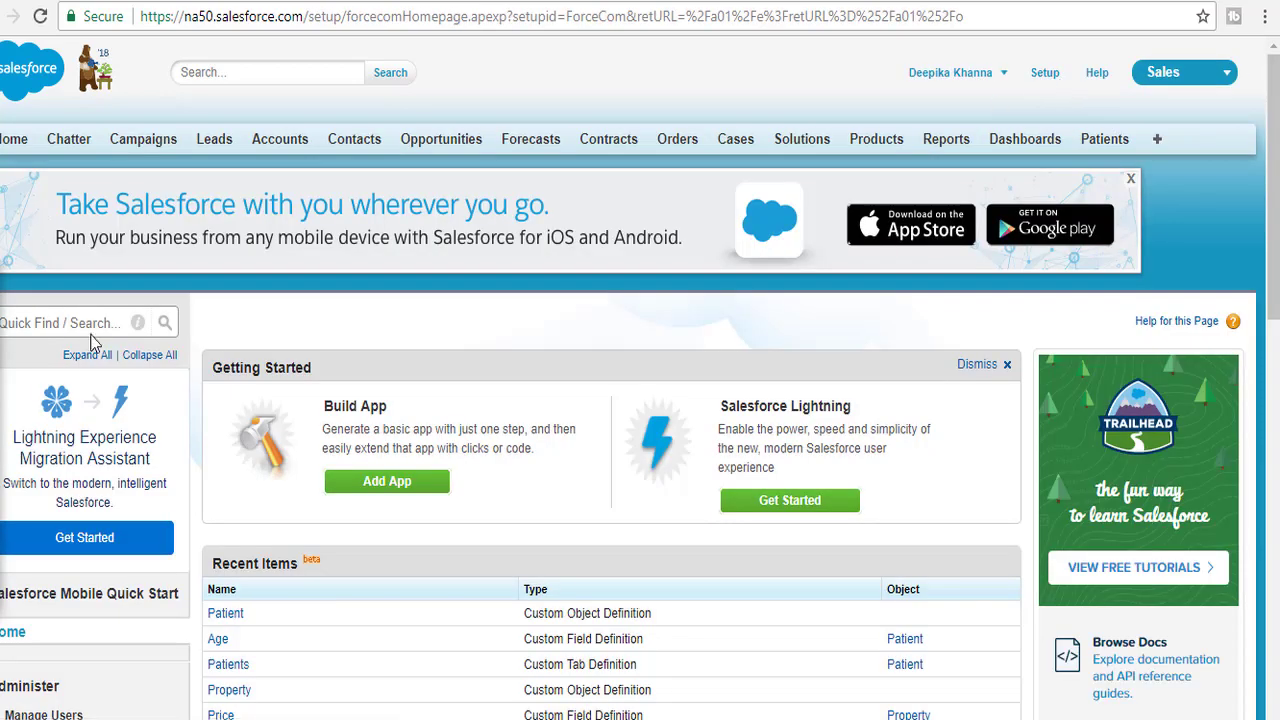
{"action": "left_click", "coordinate": [104, 323]}
{"action": "type", "text": "obje"}
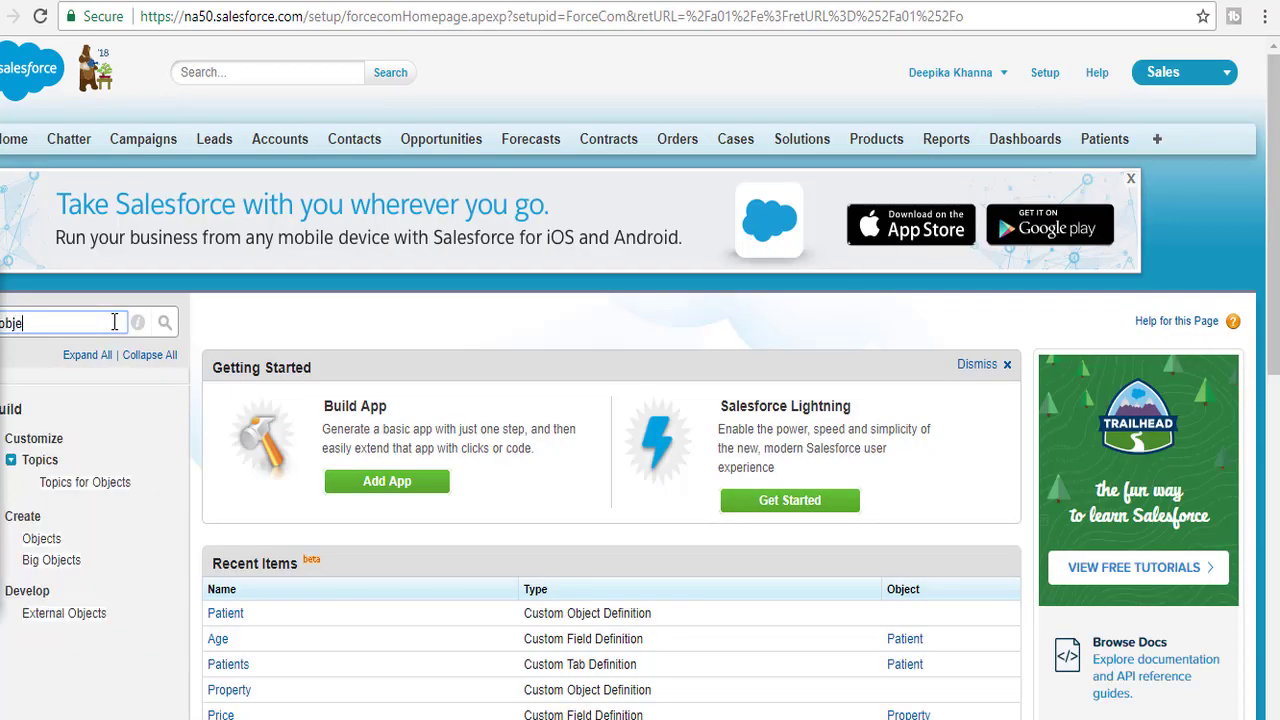
{"action": "left_click", "coordinate": [42, 540]}
{"action": "left_click", "coordinate": [576, 480]}
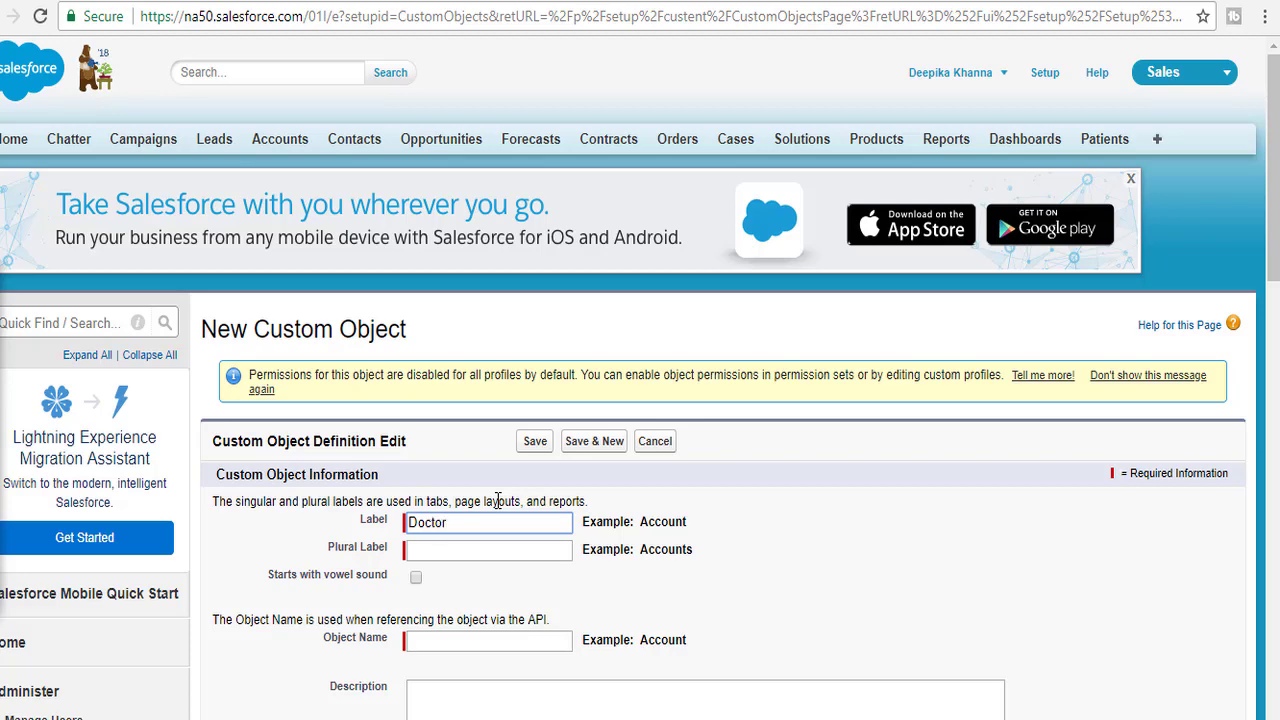
- Set the custom object's label to Doctor and plural label to Doctors, keeping Doctor Name as the record name
{"action": "key", "text": "Tab"}
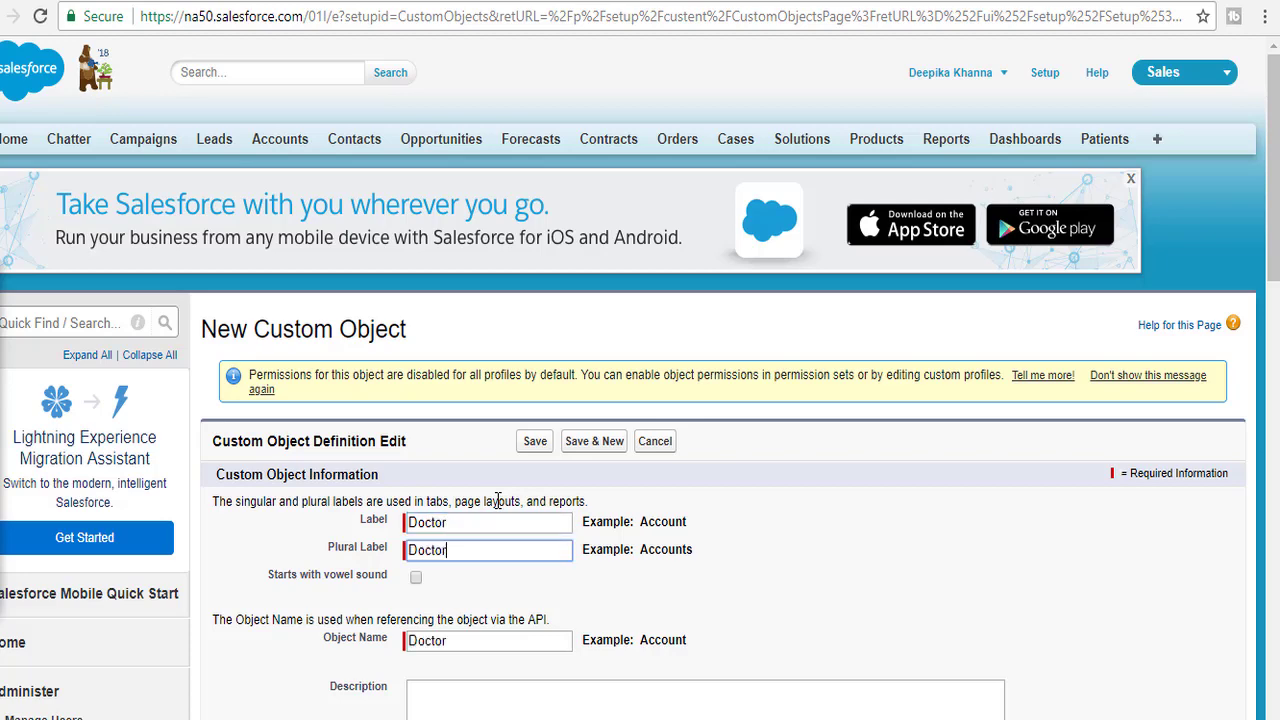
{"action": "scroll", "coordinate": [1139, 471], "scroll_direction": "down", "scroll_amount": 10}
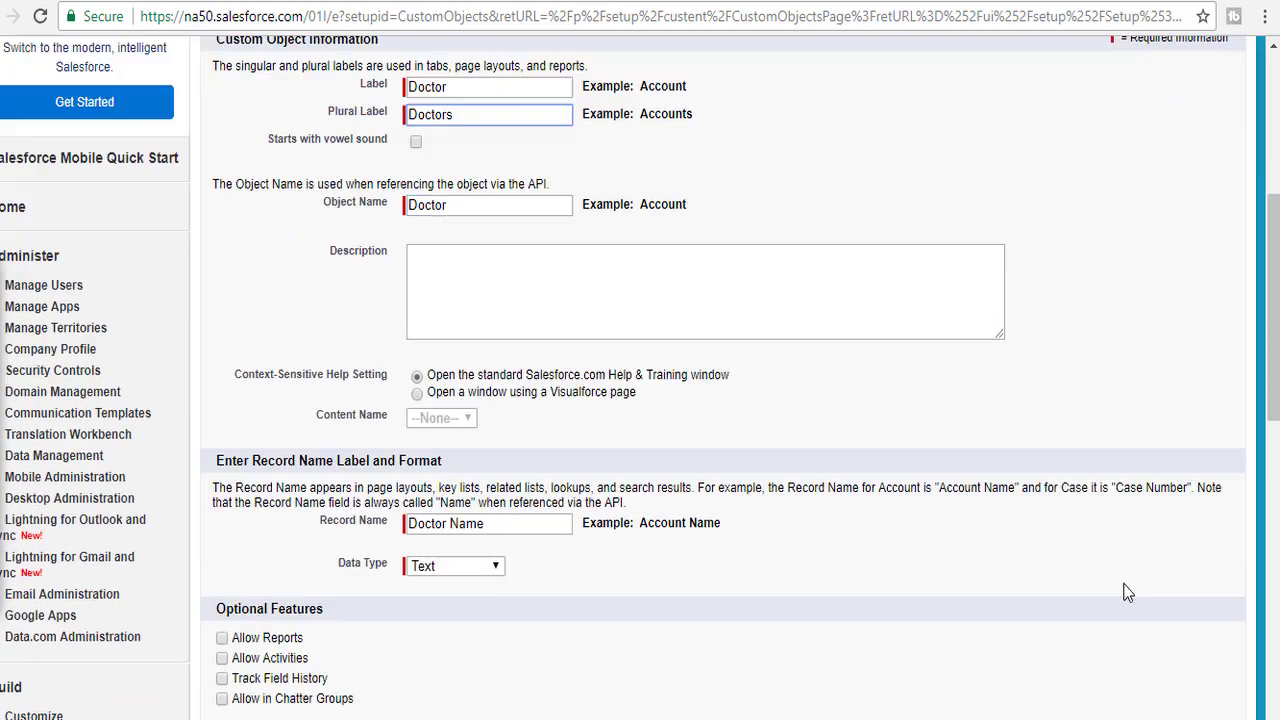
{"action": "scroll", "coordinate": [1129, 631], "scroll_direction": "up", "scroll_amount": 3}
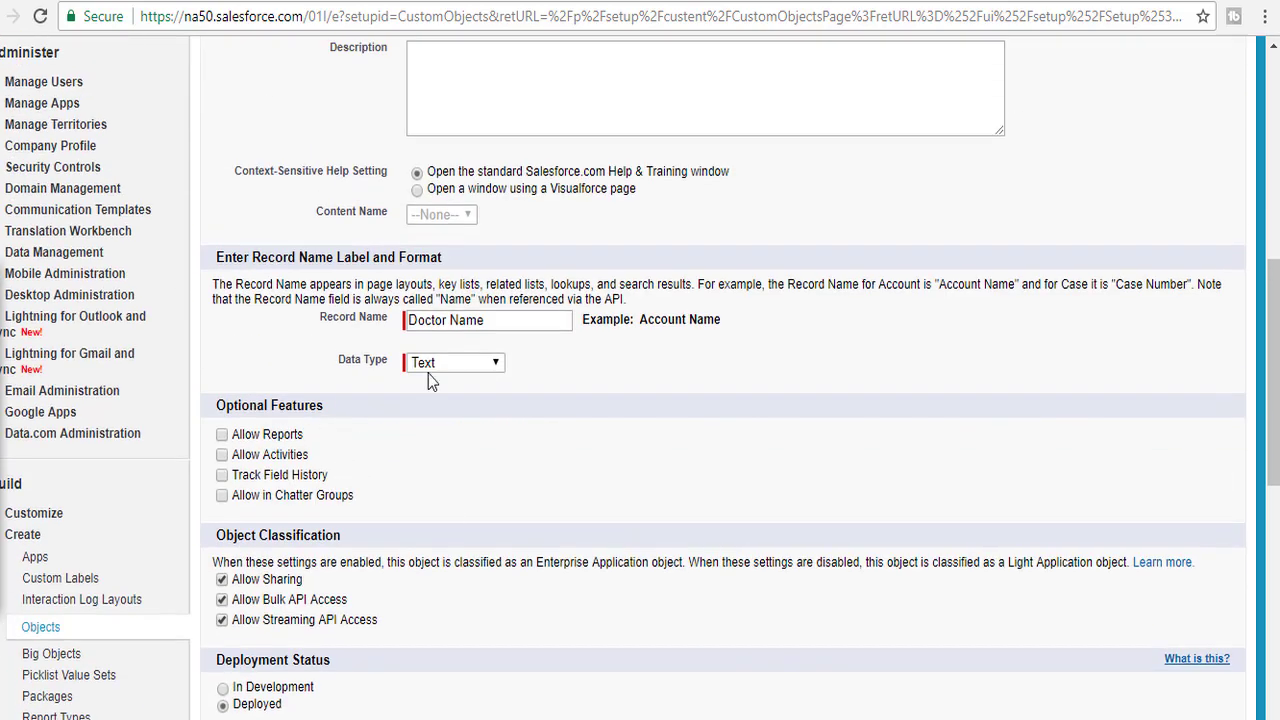
{"action": "left_click_drag", "start_coordinate": [506, 317], "coordinate": [346, 322]}
- Enable reports, activities, field history tracking and Chatter groups for the Doctor object
{"action": "scroll", "coordinate": [514, 437], "scroll_direction": "down", "scroll_amount": 2}
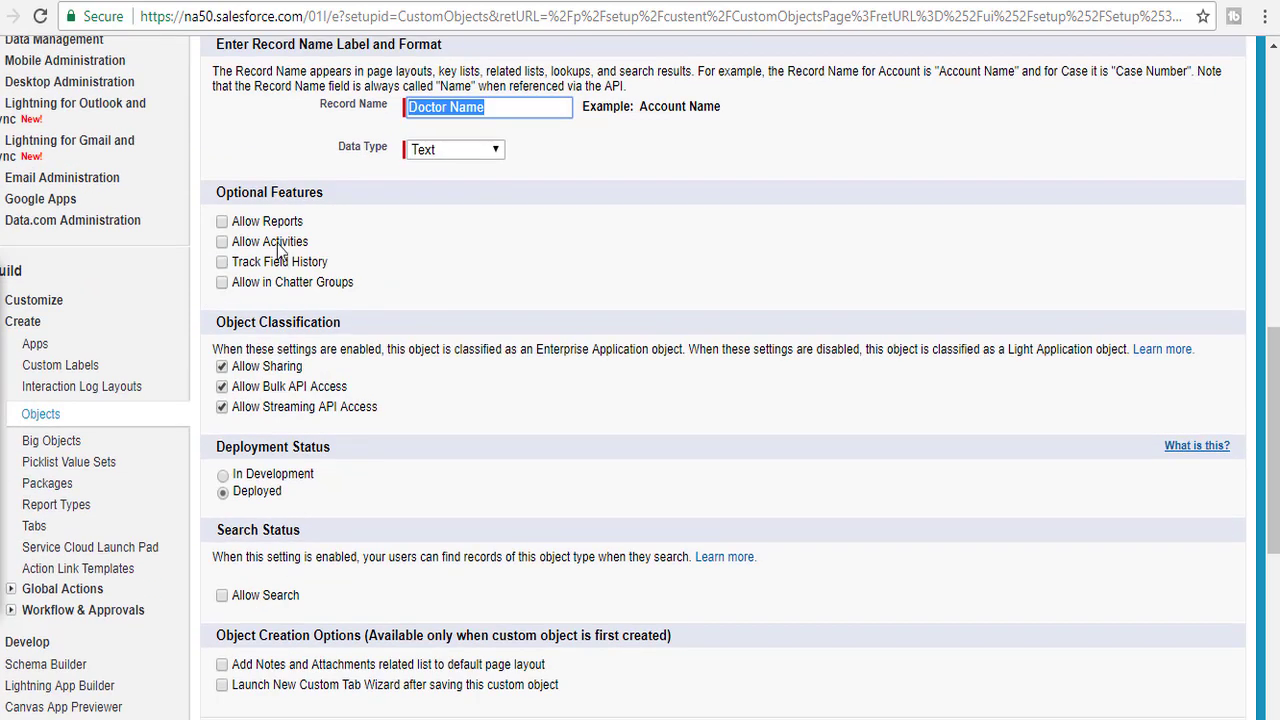
{"action": "left_click", "coordinate": [271, 226]}
{"action": "left_click", "coordinate": [264, 244]}
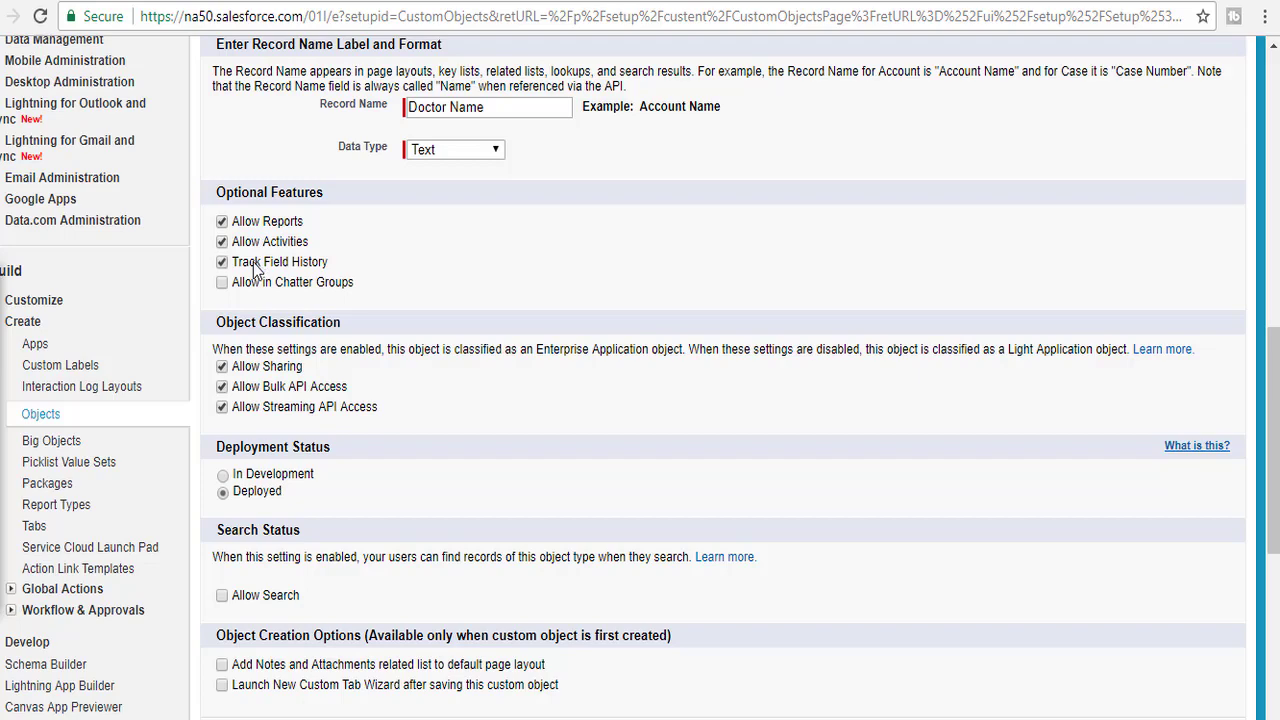
- Allow search, add the Notes and Attachments list, enable launching the custom tab wizard, and save the Doctor object
{"action": "scroll", "coordinate": [409, 345], "scroll_direction": "down", "scroll_amount": 2}
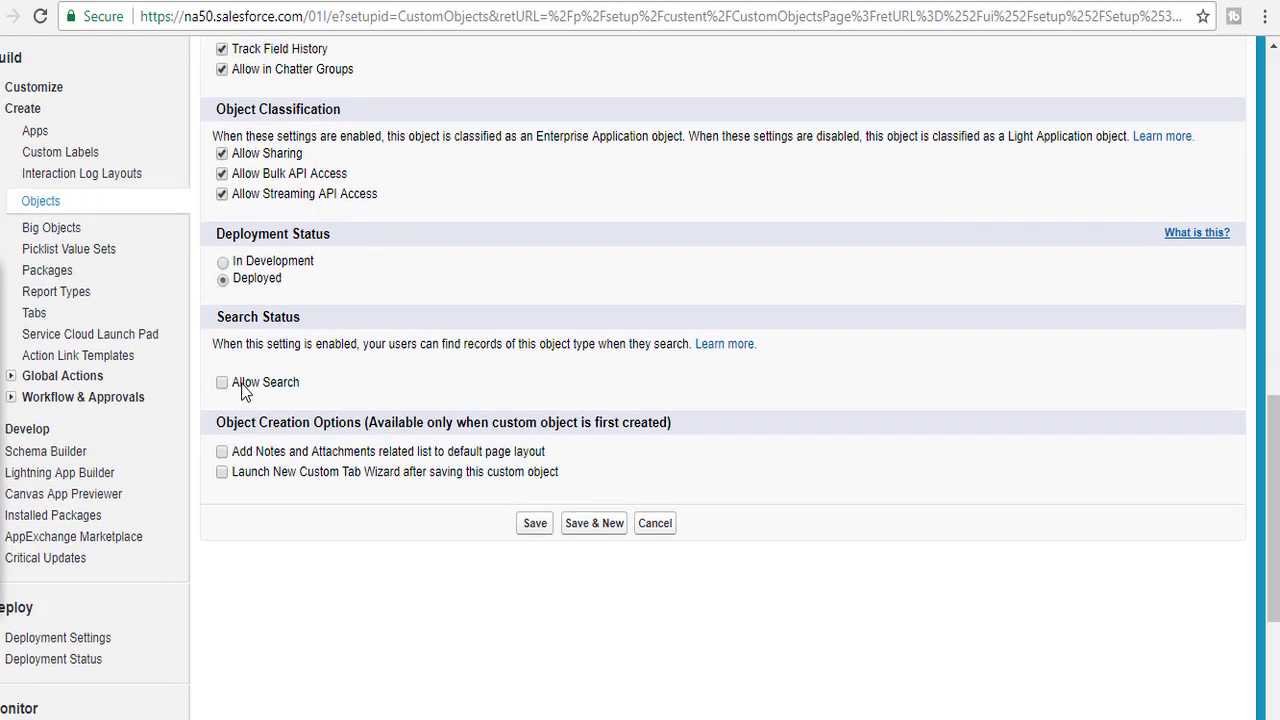
{"action": "left_click", "coordinate": [222, 472]}
{"action": "left_click_drag", "start_coordinate": [271, 474], "coordinate": [553, 480]}
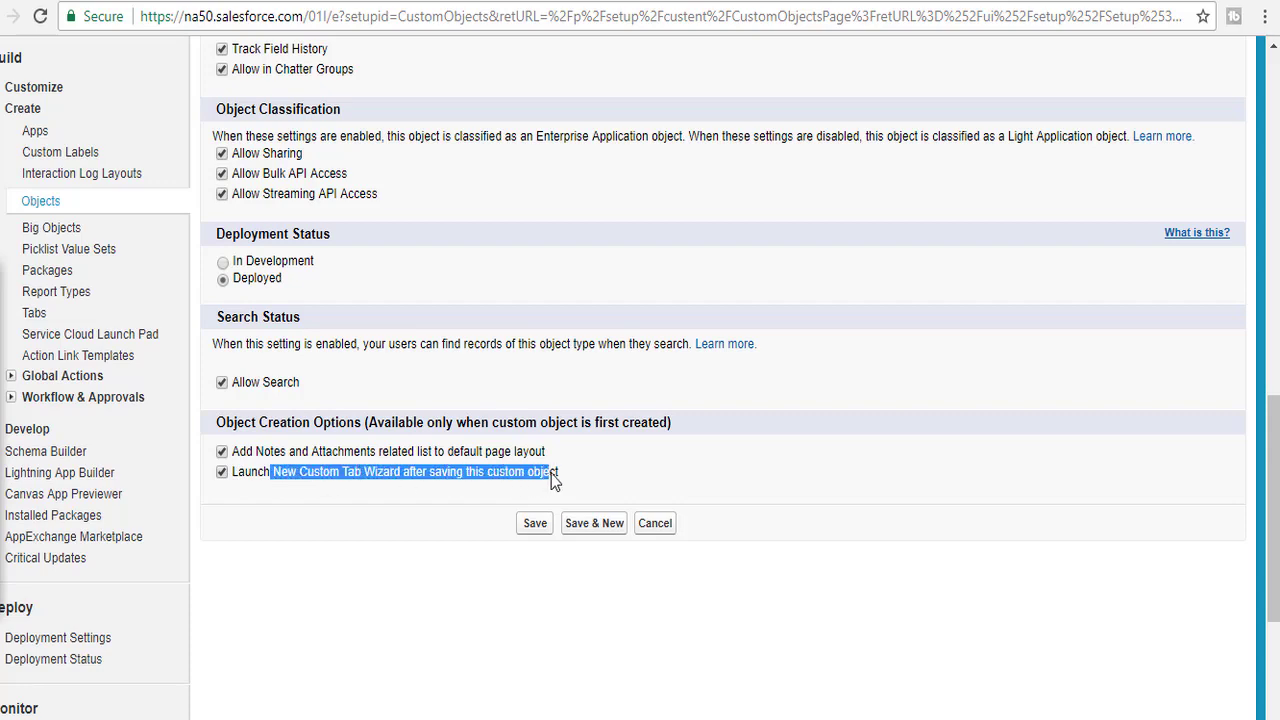
{"action": "left_click", "coordinate": [535, 523]}
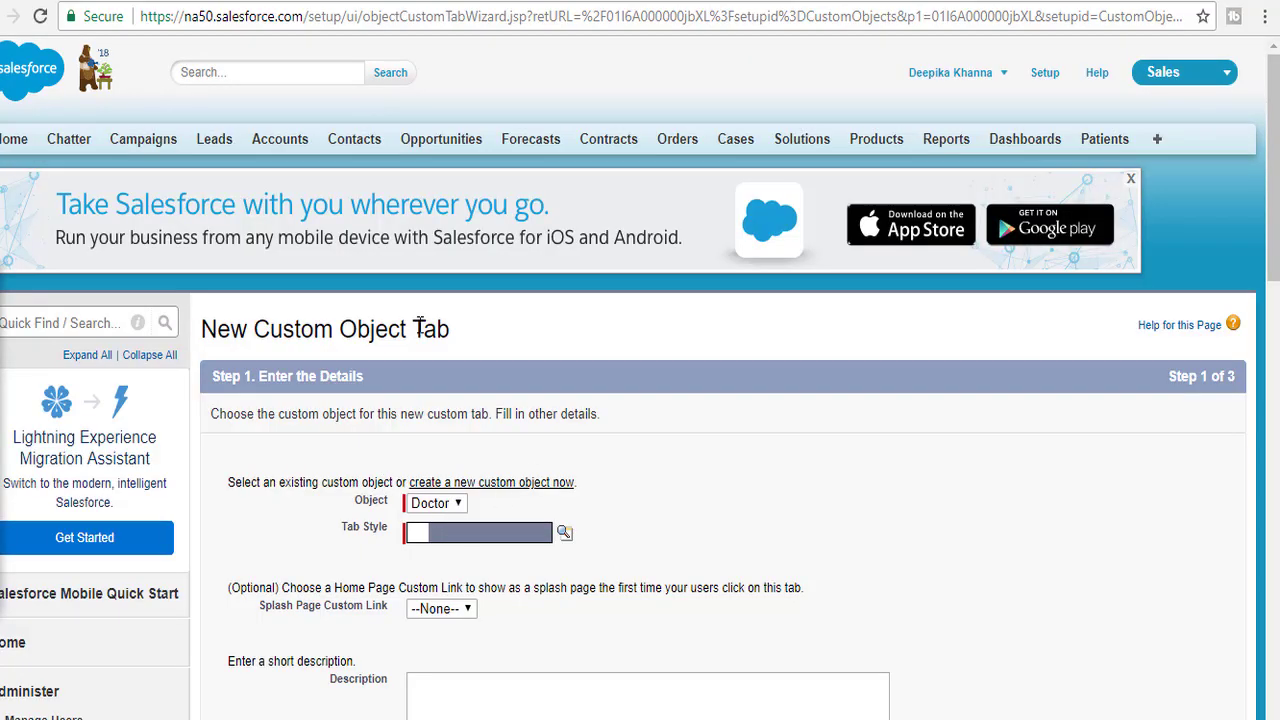
- Assign the Chess piece tab style to the Doctor object's tab and continue to profile visibility
{"action": "left_click", "coordinate": [565, 533]}
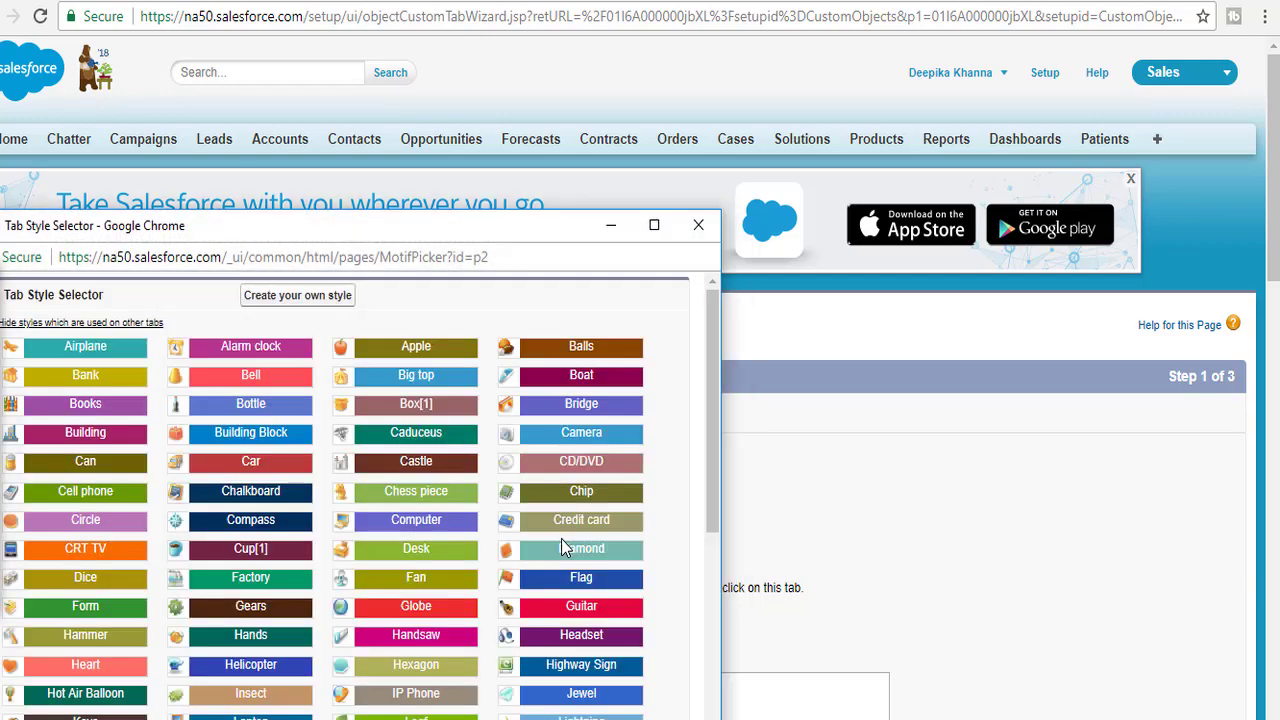
{"action": "left_click", "coordinate": [428, 491]}
{"action": "scroll", "coordinate": [418, 505], "scroll_direction": "down", "scroll_amount": 1}
{"action": "scroll", "coordinate": [418, 505], "scroll_direction": "down", "scroll_amount": 4}
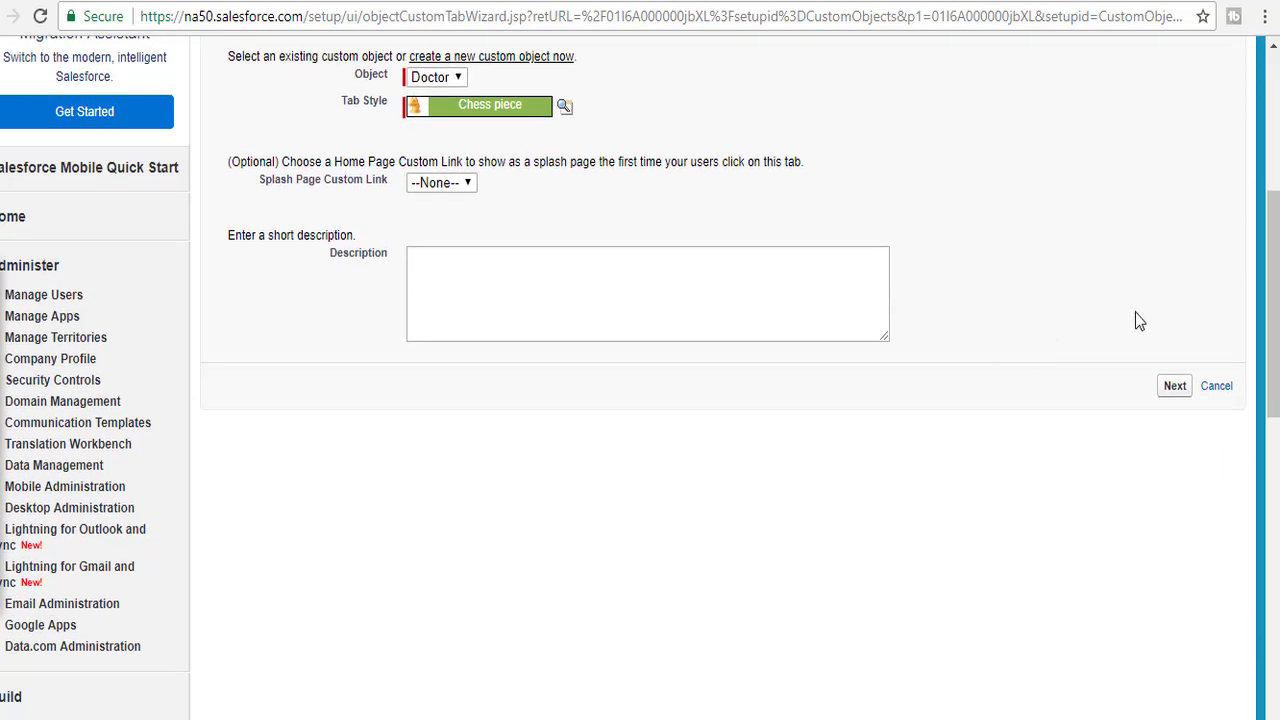
{"action": "left_click", "coordinate": [1168, 389]}
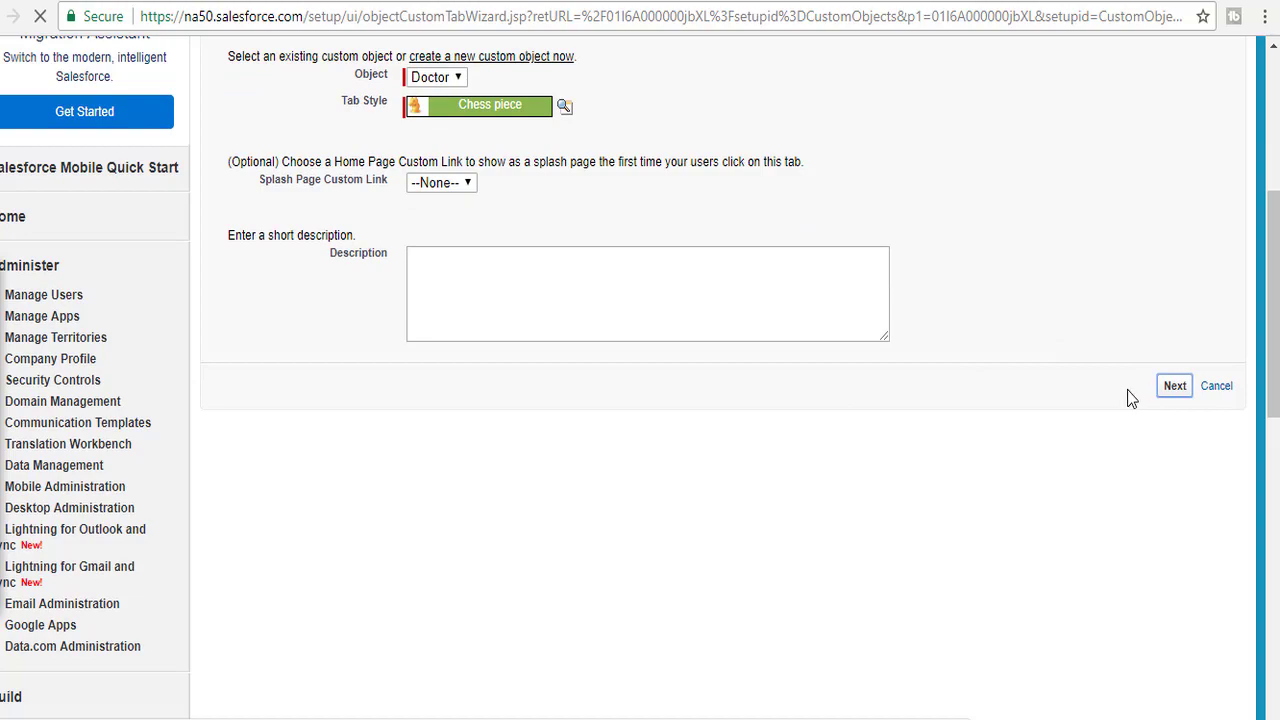
- Keep the tab's default profile visibility, include it in all custom apps, save it, and open the Doctors tab
{"action": "scroll", "coordinate": [1094, 405], "scroll_direction": "down", "scroll_amount": 5}
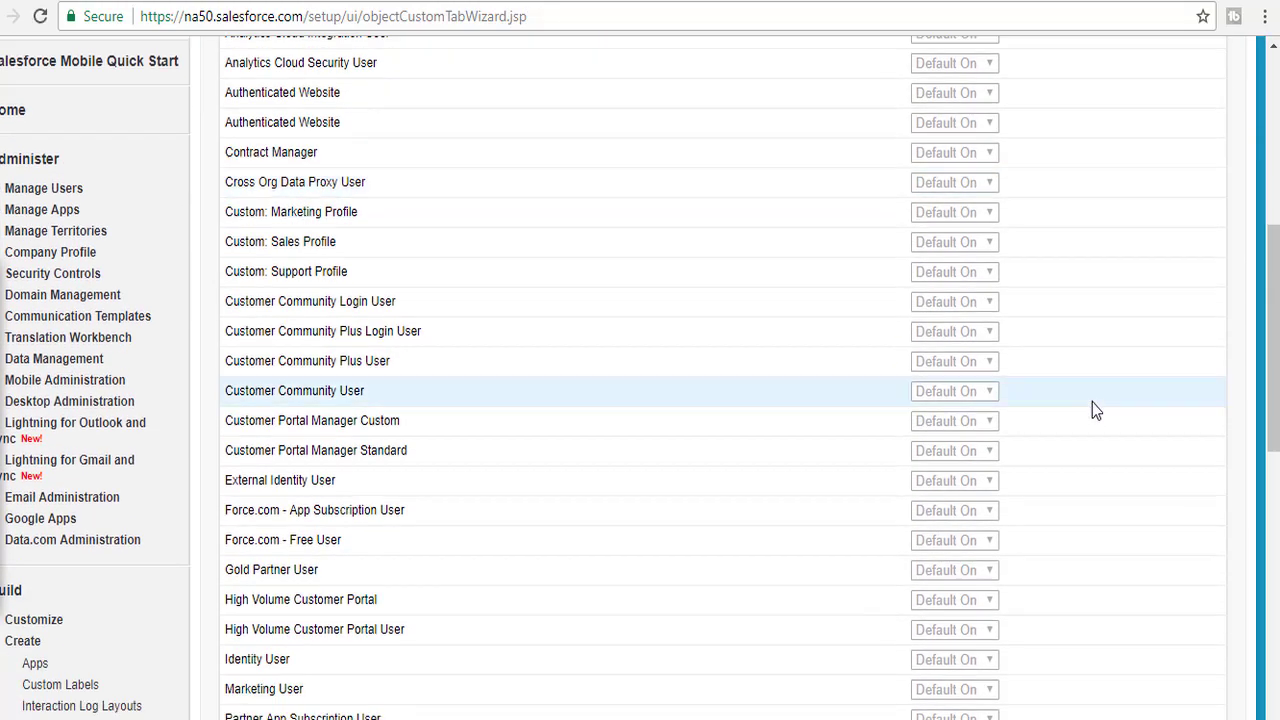
{"action": "scroll", "coordinate": [1092, 402], "scroll_direction": "down", "scroll_amount": 5}
{"action": "left_click", "coordinate": [1174, 380]}
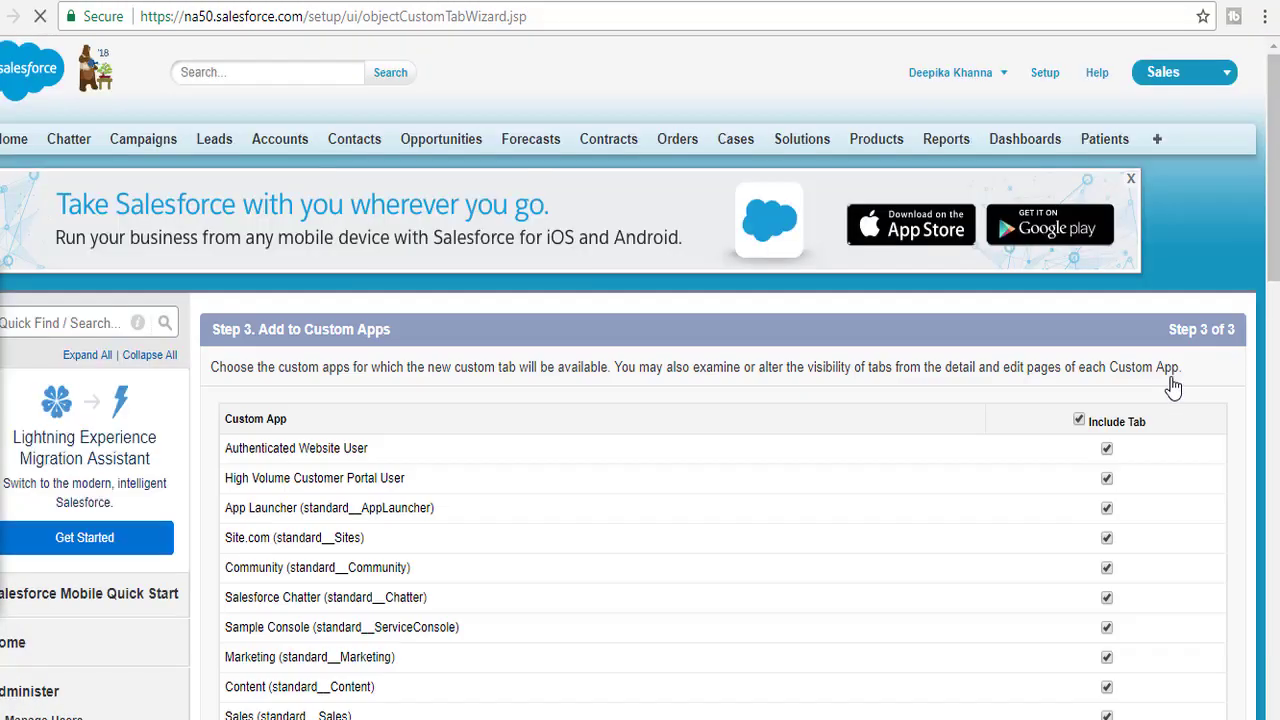
{"action": "scroll", "coordinate": [1160, 390], "scroll_direction": "down", "scroll_amount": 4}
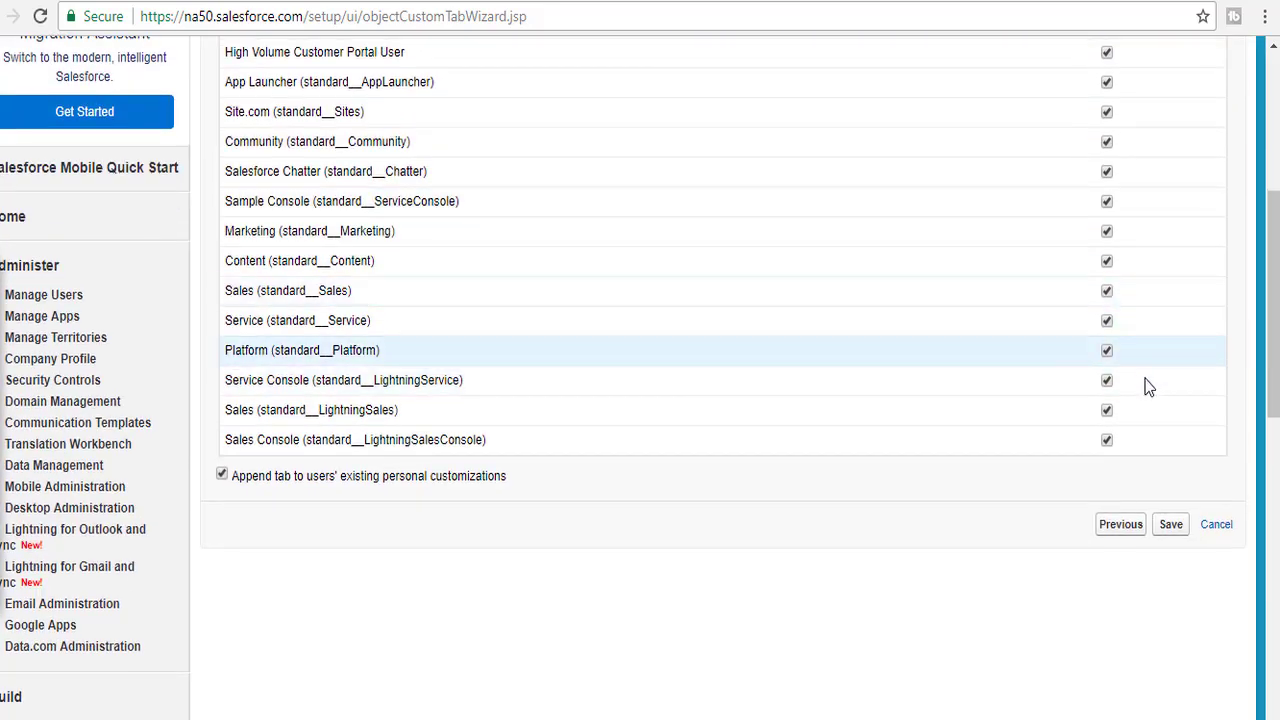
{"action": "left_click", "coordinate": [1168, 525]}
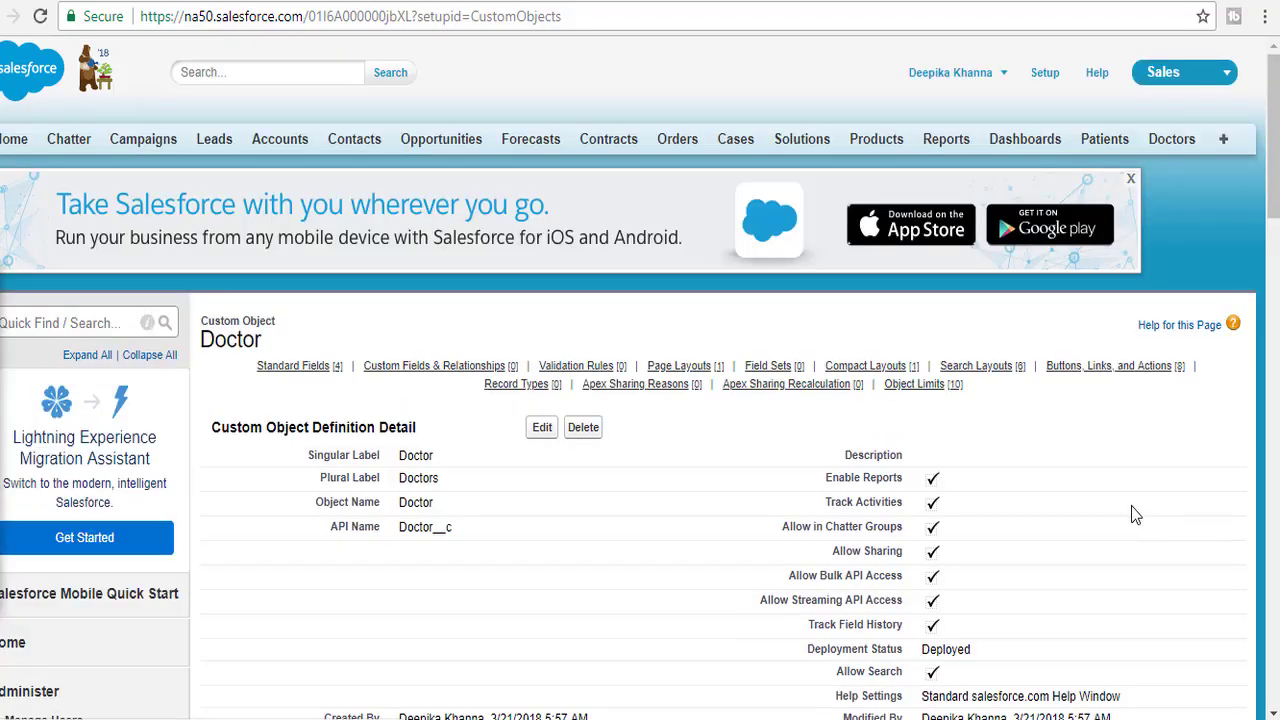
{"action": "left_click", "coordinate": [1165, 146]}
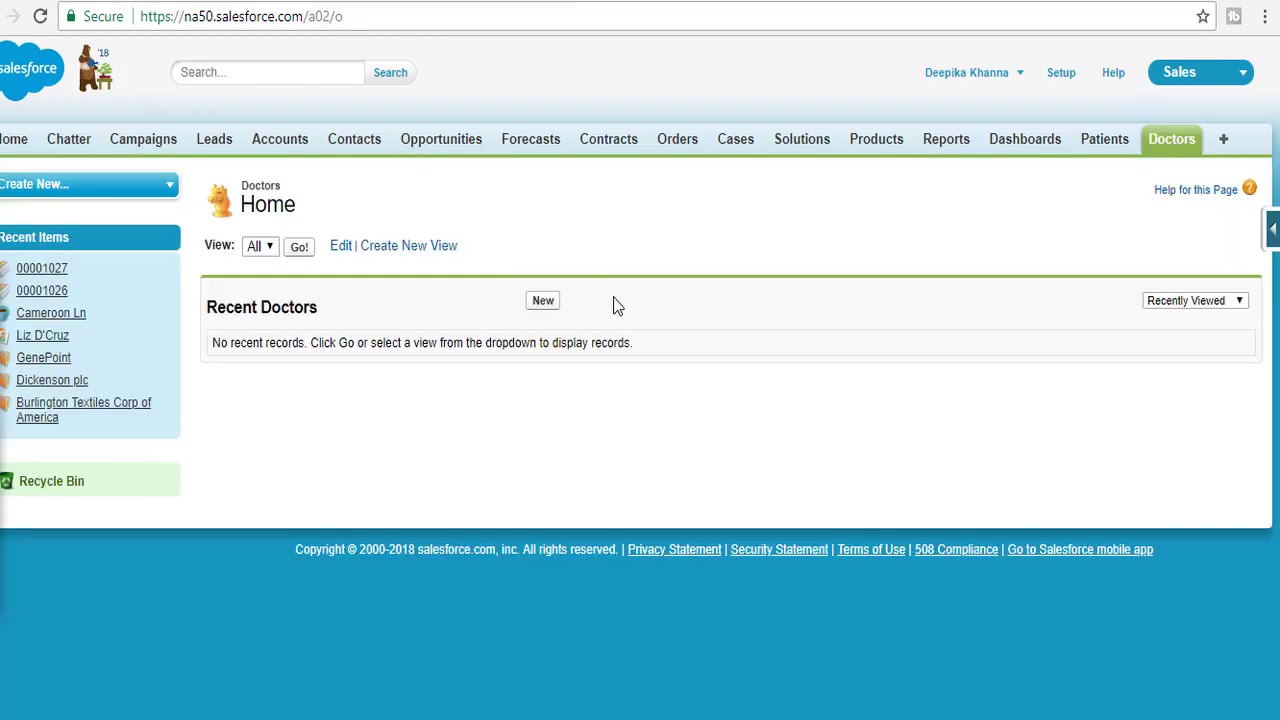
- Start a new custom field on the Doctor object, choose the Number data type, and continue to the field details
{"action": "left_click", "coordinate": [1175, 150]}
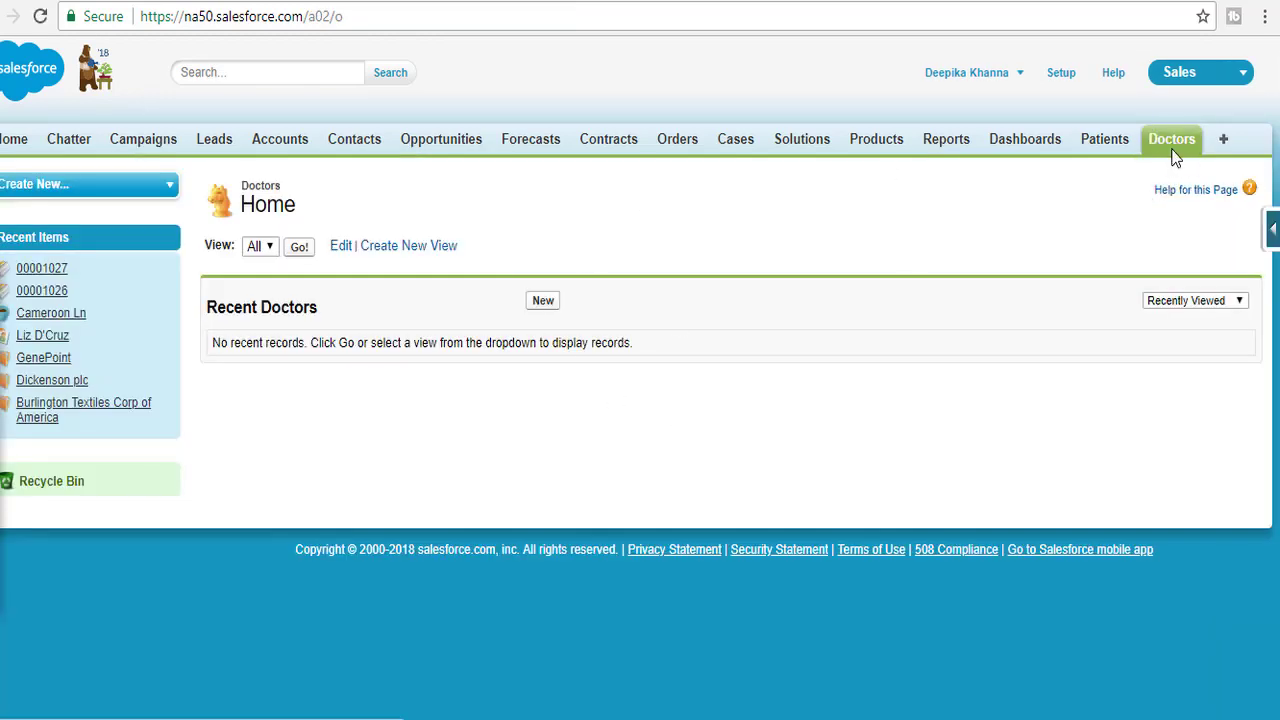
{"action": "left_click", "coordinate": [545, 303]}
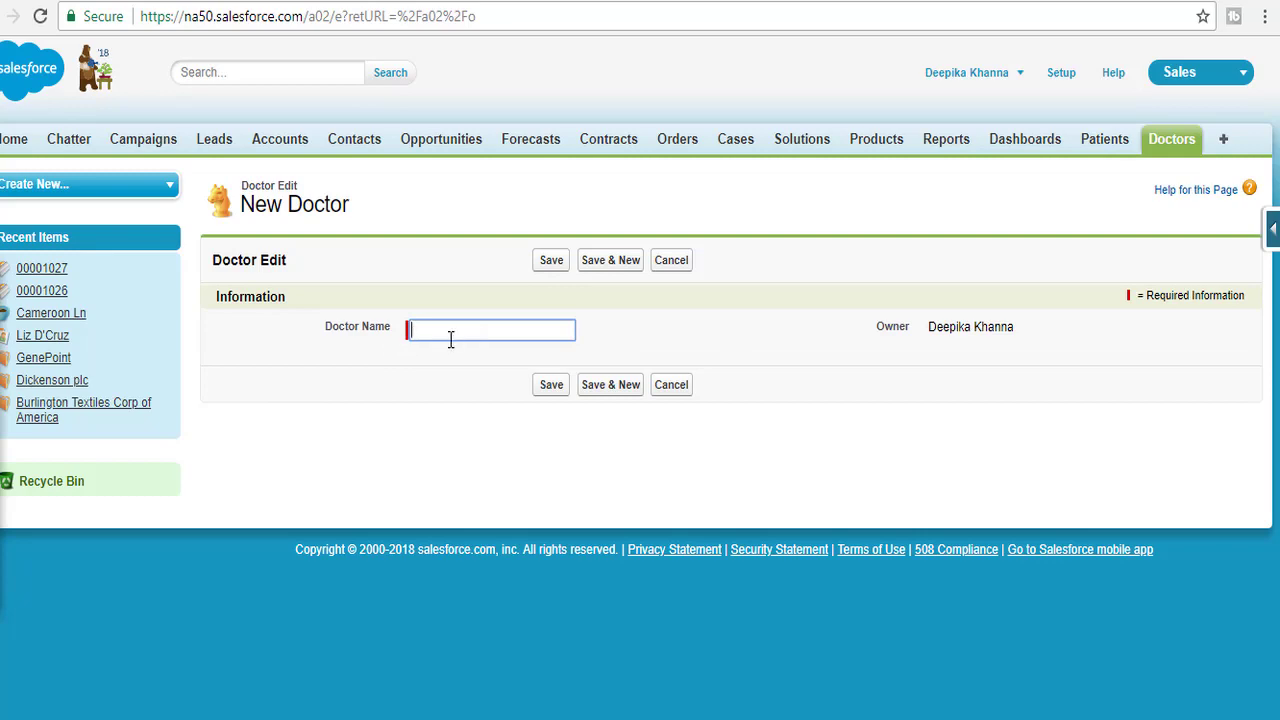
{"action": "left_click", "coordinate": [1273, 235]}
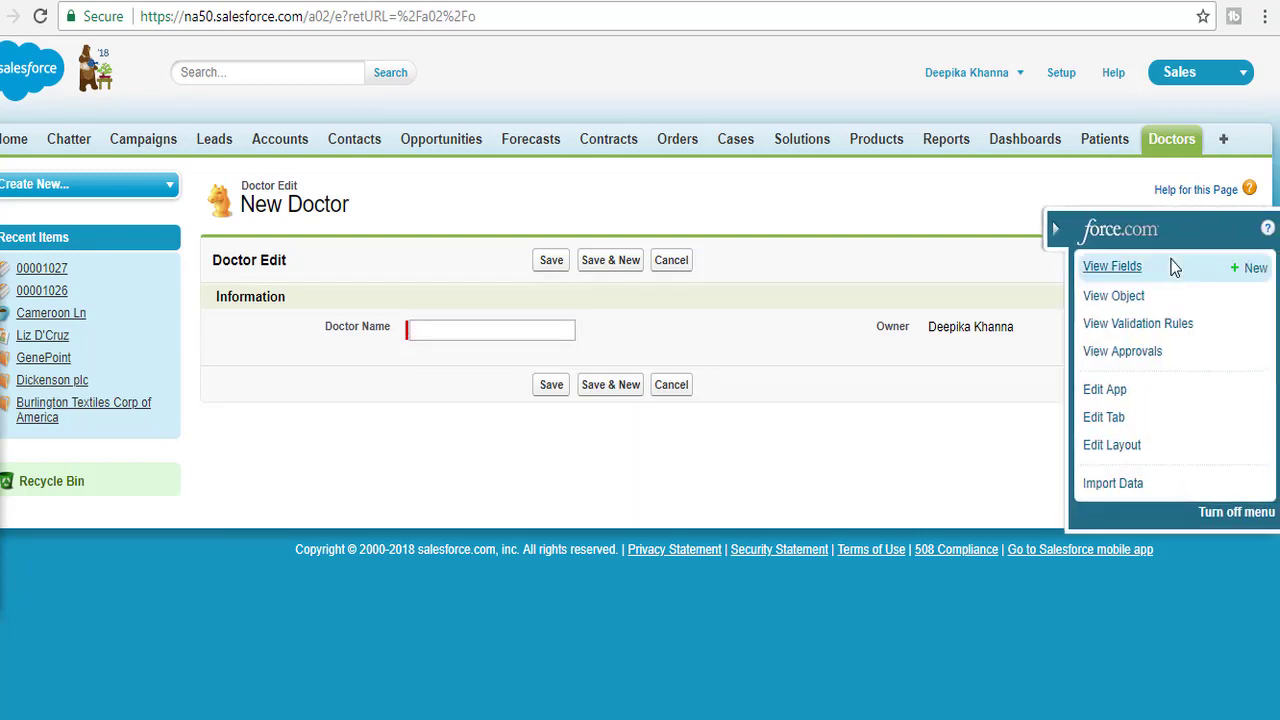
{"action": "left_click", "coordinate": [1252, 273]}
{"action": "scroll", "coordinate": [821, 317], "scroll_direction": "down", "scroll_amount": 10}
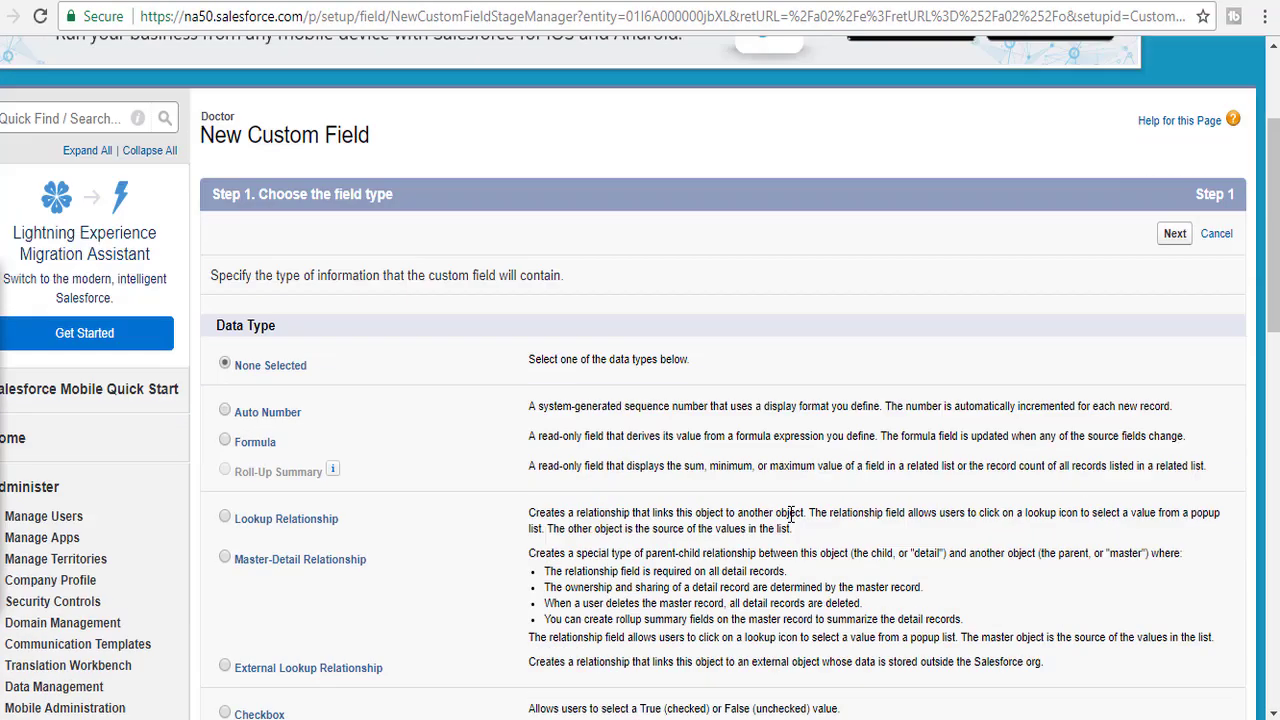
{"action": "left_click", "coordinate": [262, 175]}
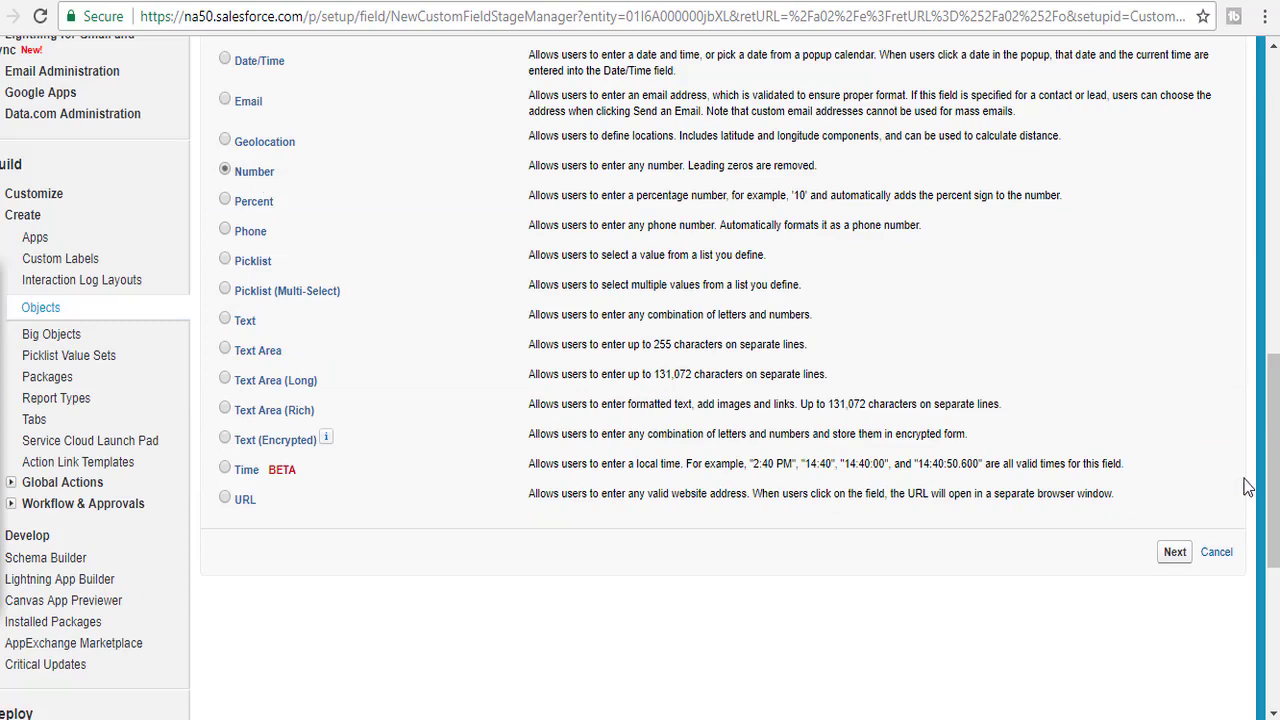
{"action": "left_click", "coordinate": [1174, 552]}
- Label the new Doctor number field Experience and continue to field-level security
{"action": "left_click", "coordinate": [466, 483]}
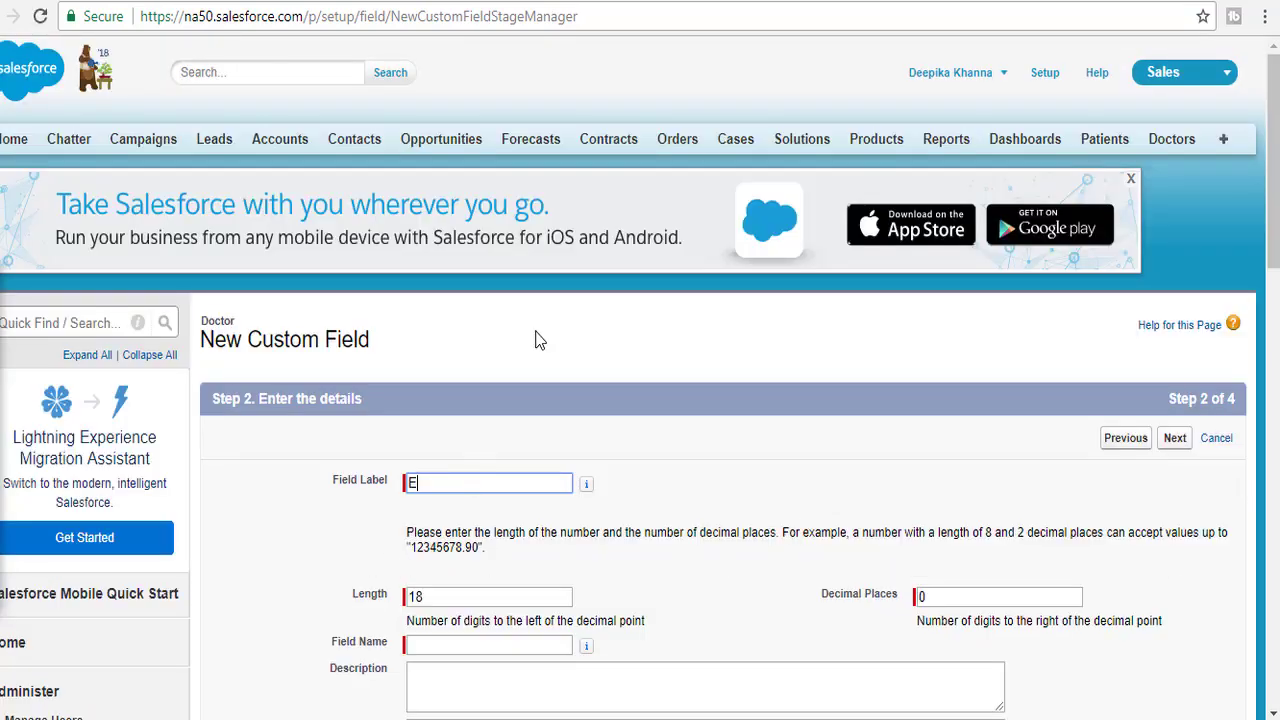
{"action": "type", "text": "Experience"}
{"action": "scroll", "coordinate": [980, 408], "scroll_direction": "down", "scroll_amount": 1}
{"action": "left_click", "coordinate": [932, 370]}
{"action": "scroll", "coordinate": [932, 370], "scroll_direction": "down", "scroll_amount": 6}
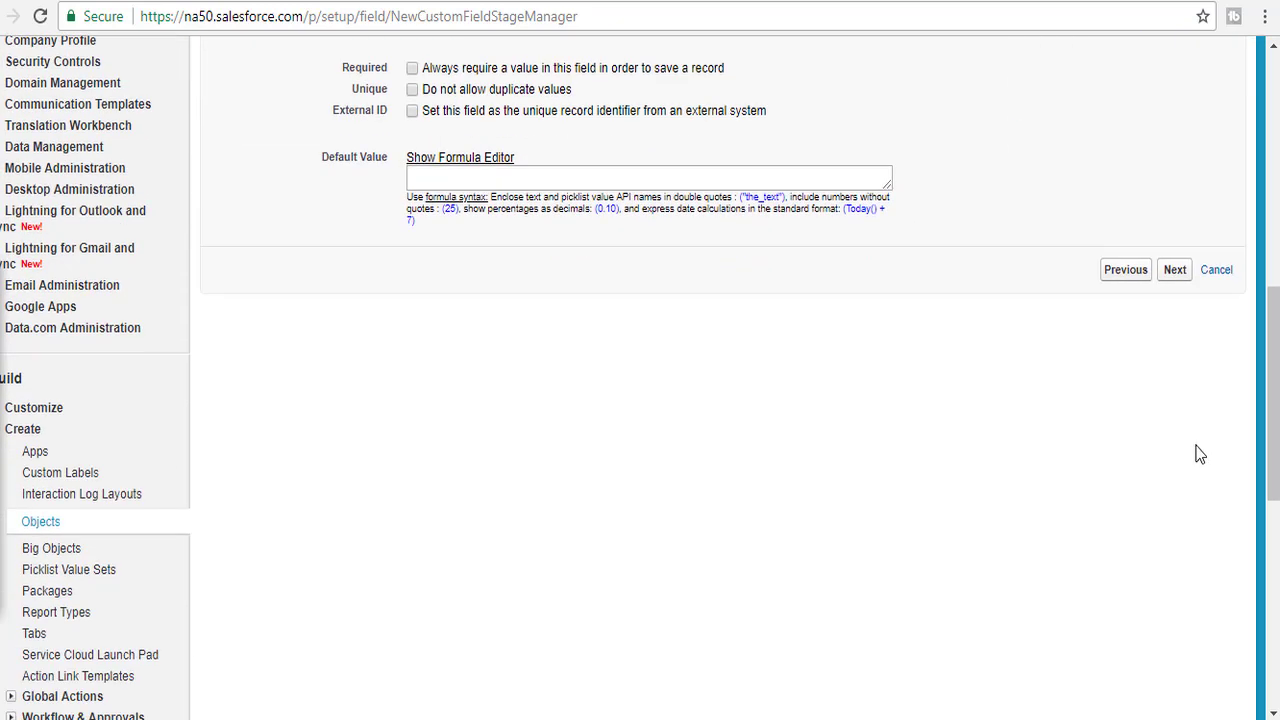
{"action": "left_click", "coordinate": [1174, 270]}
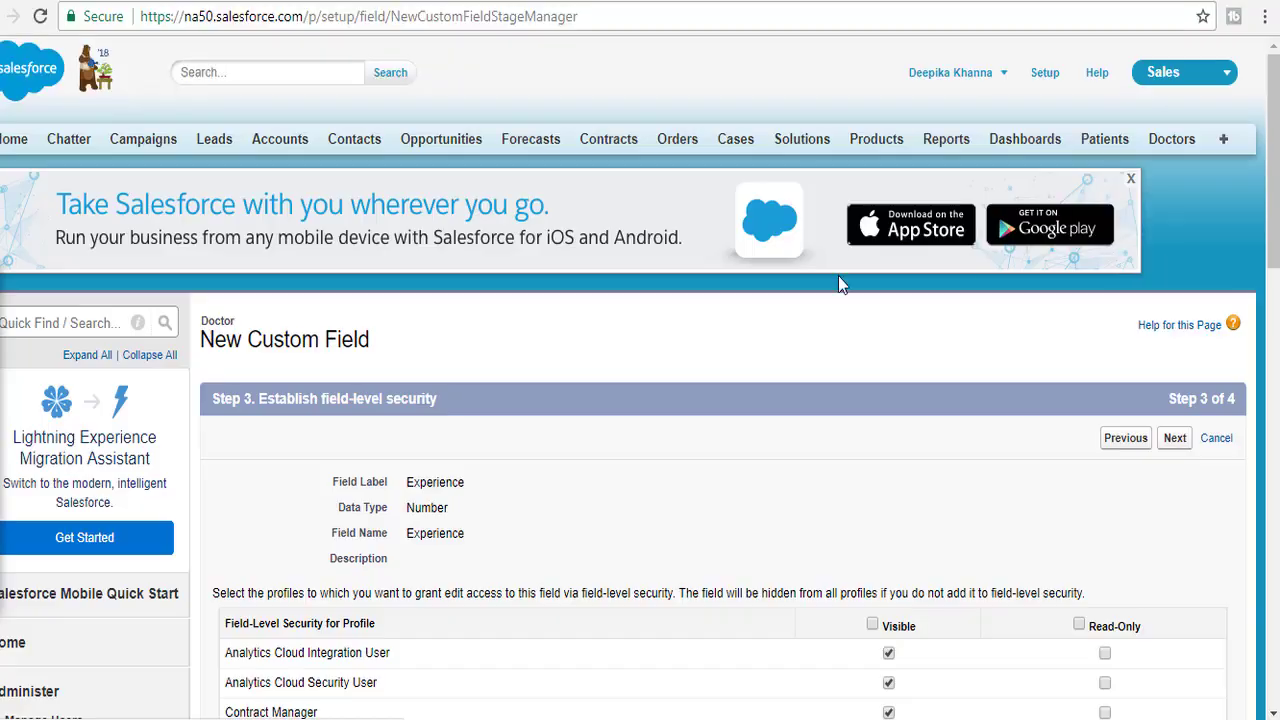
- Keep the Experience field visible to all profiles, add it to the Doctor Layout, and save it
{"action": "scroll", "coordinate": [986, 563], "scroll_direction": "down", "scroll_amount": 10}
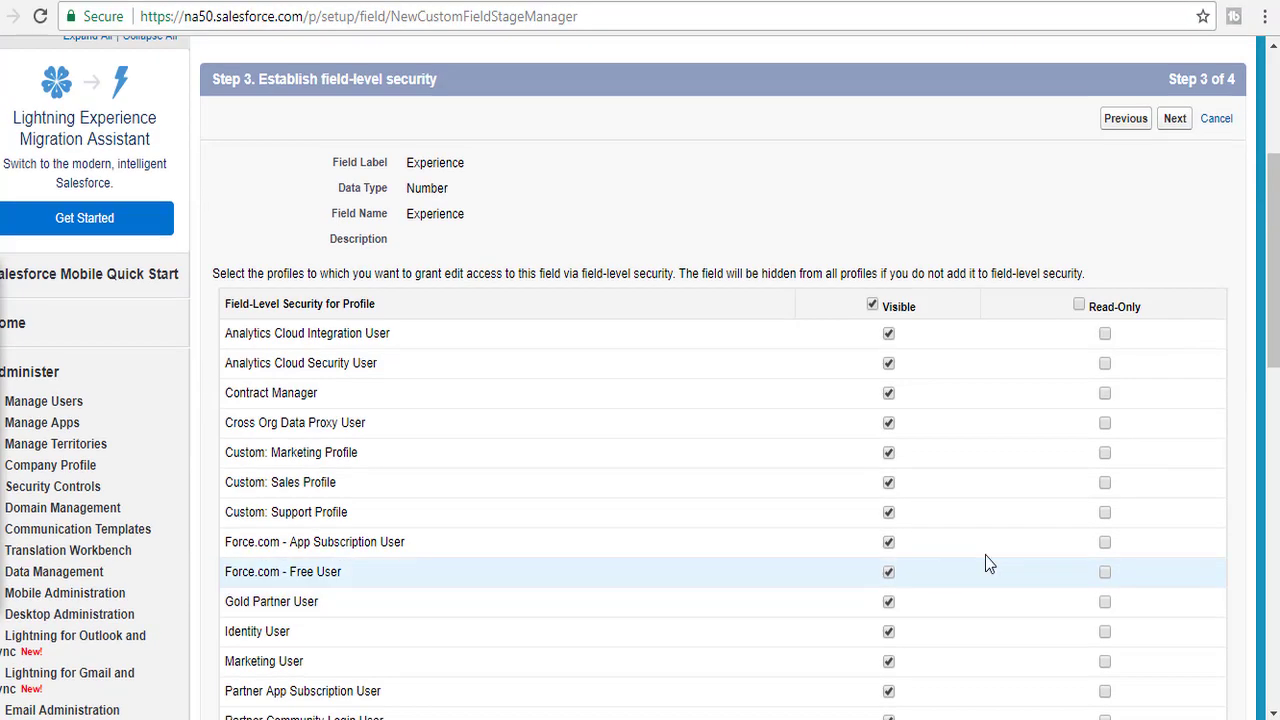
{"action": "left_click", "coordinate": [1177, 390]}
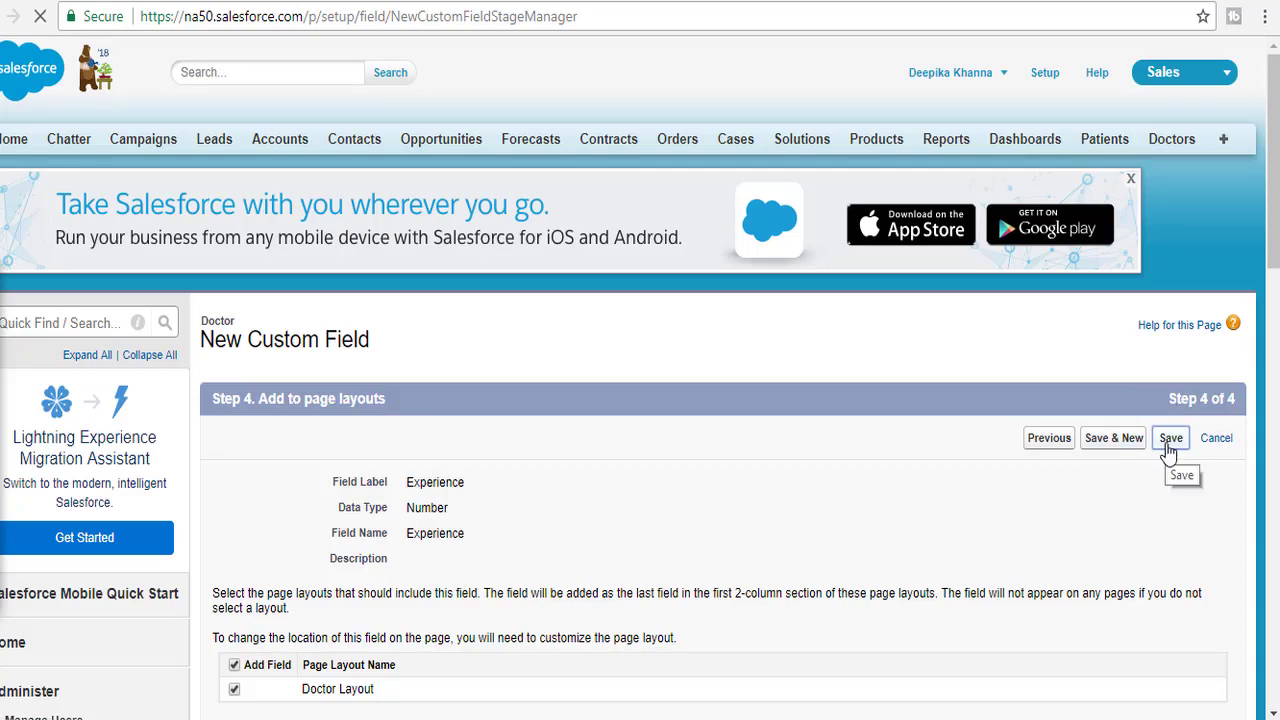
{"action": "left_click", "coordinate": [1167, 446]}
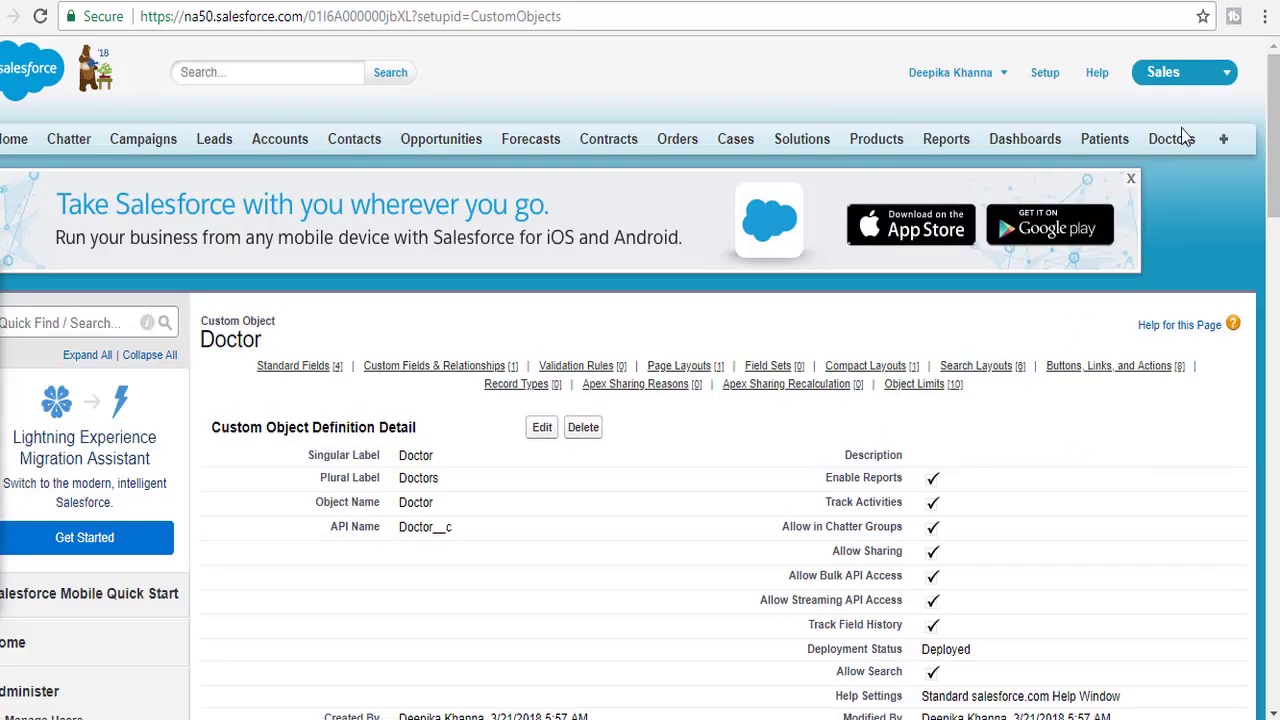
- Open a blank new Doctor record and check its Experience field
{"action": "left_click", "coordinate": [1177, 139]}
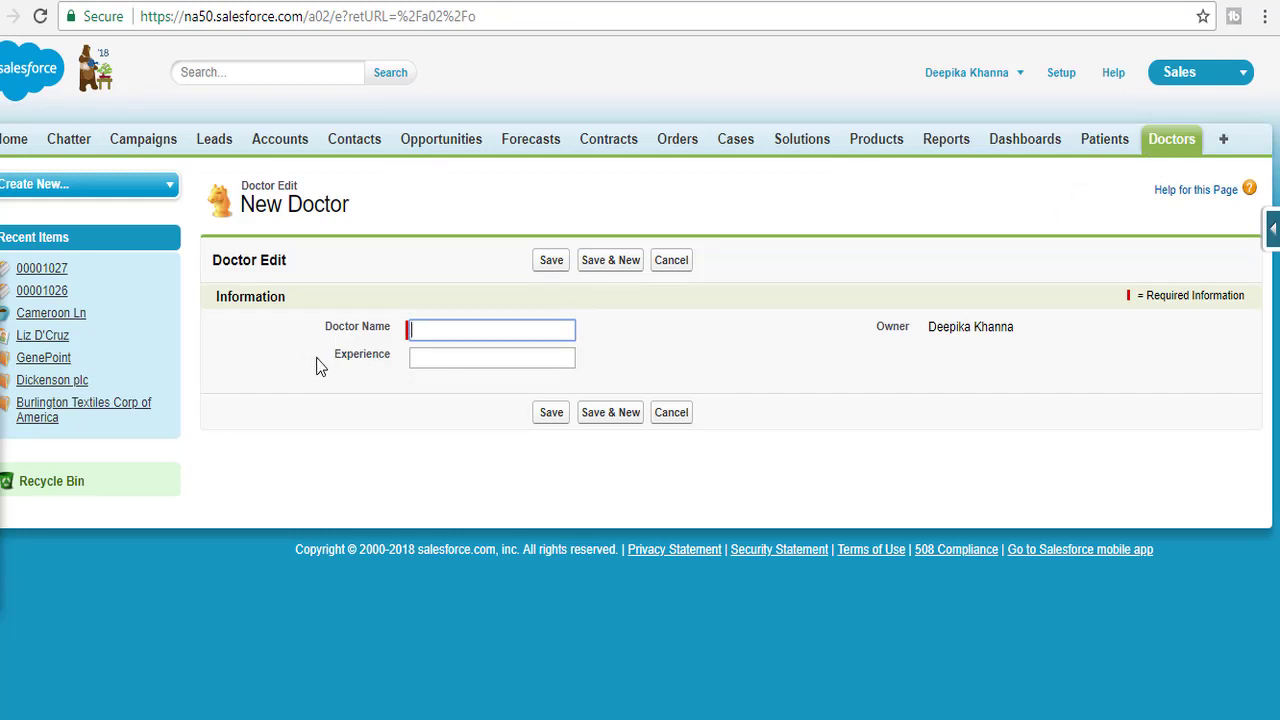
{"action": "left_click_drag", "start_coordinate": [316, 366], "coordinate": [393, 370]}
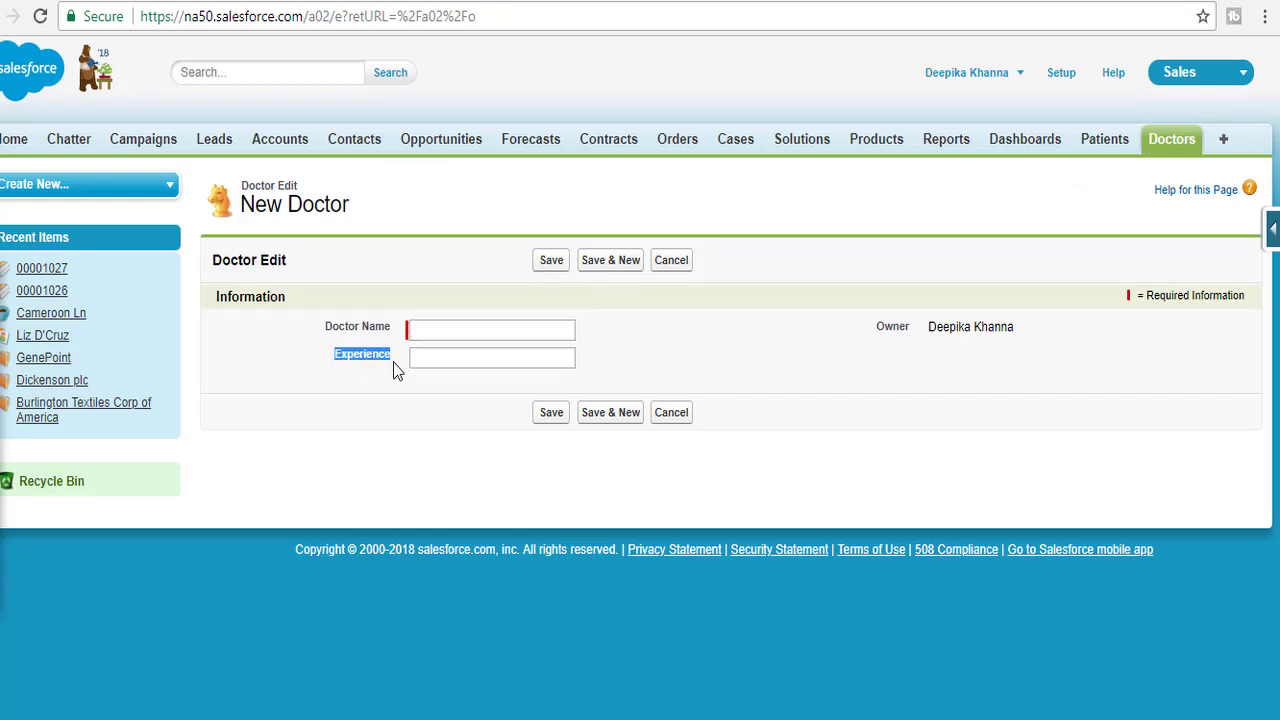
- Create a Patient record with the patient's name and age 60, and save it
{"action": "left_click", "coordinate": [1108, 143]}
{"action": "left_click", "coordinate": [541, 302]}
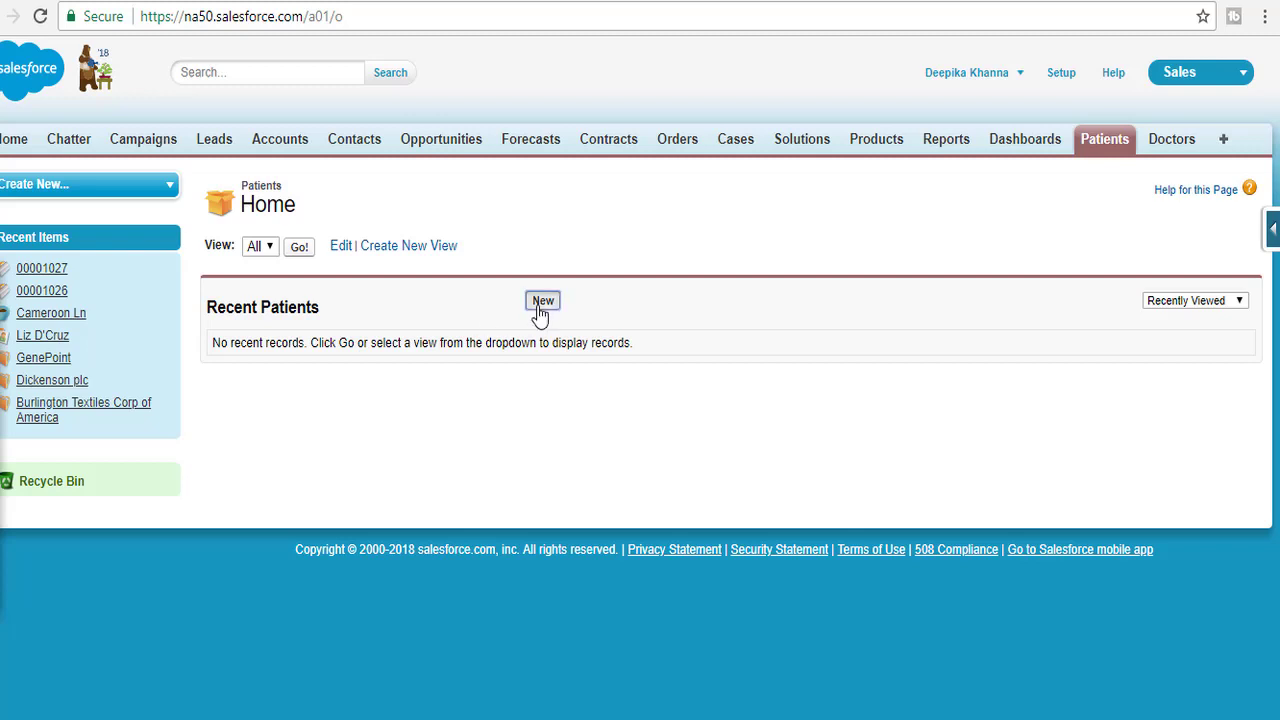
{"action": "left_click_drag", "start_coordinate": [365, 357], "coordinate": [388, 365]}
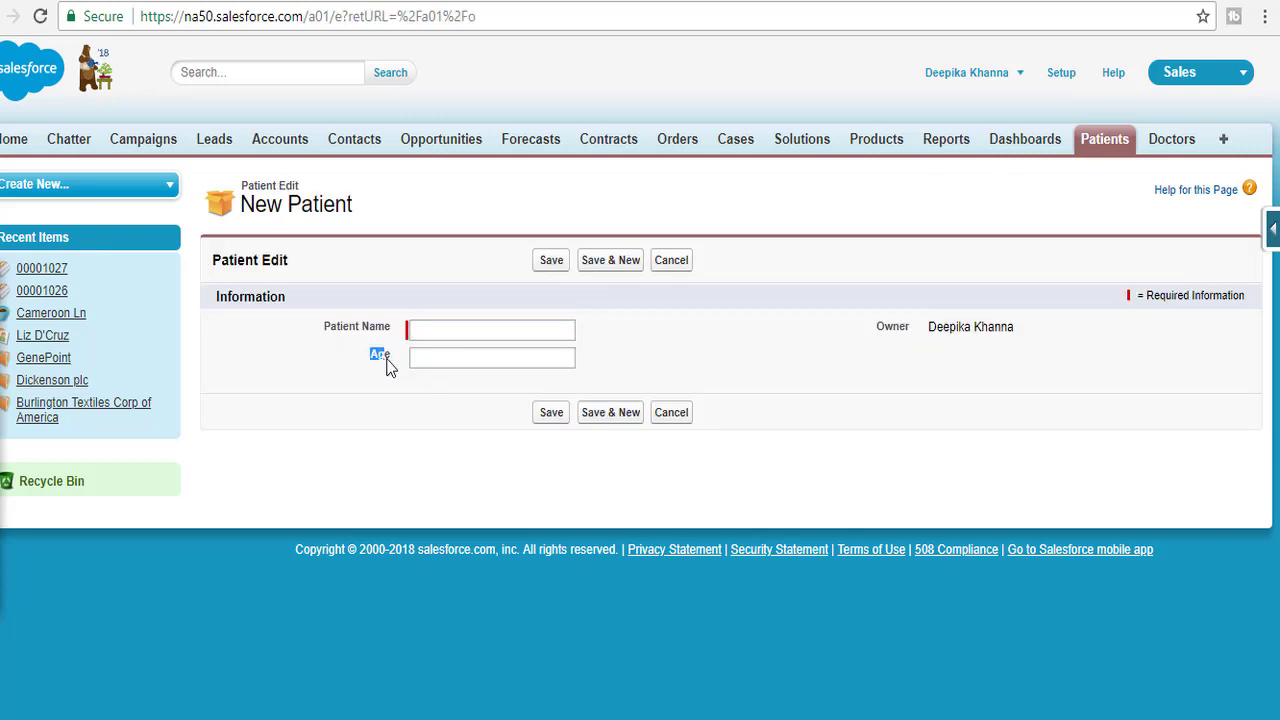
{"action": "left_click", "coordinate": [473, 328]}
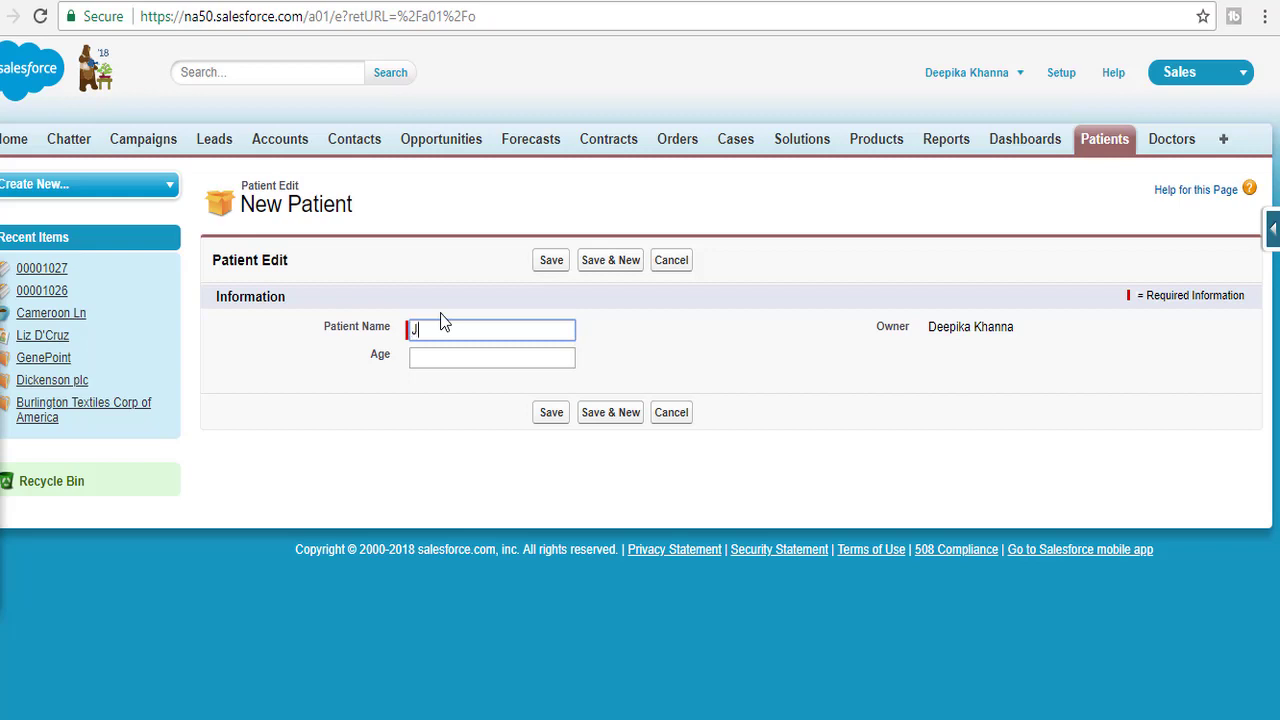
{"action": "key", "text": "Tab"}
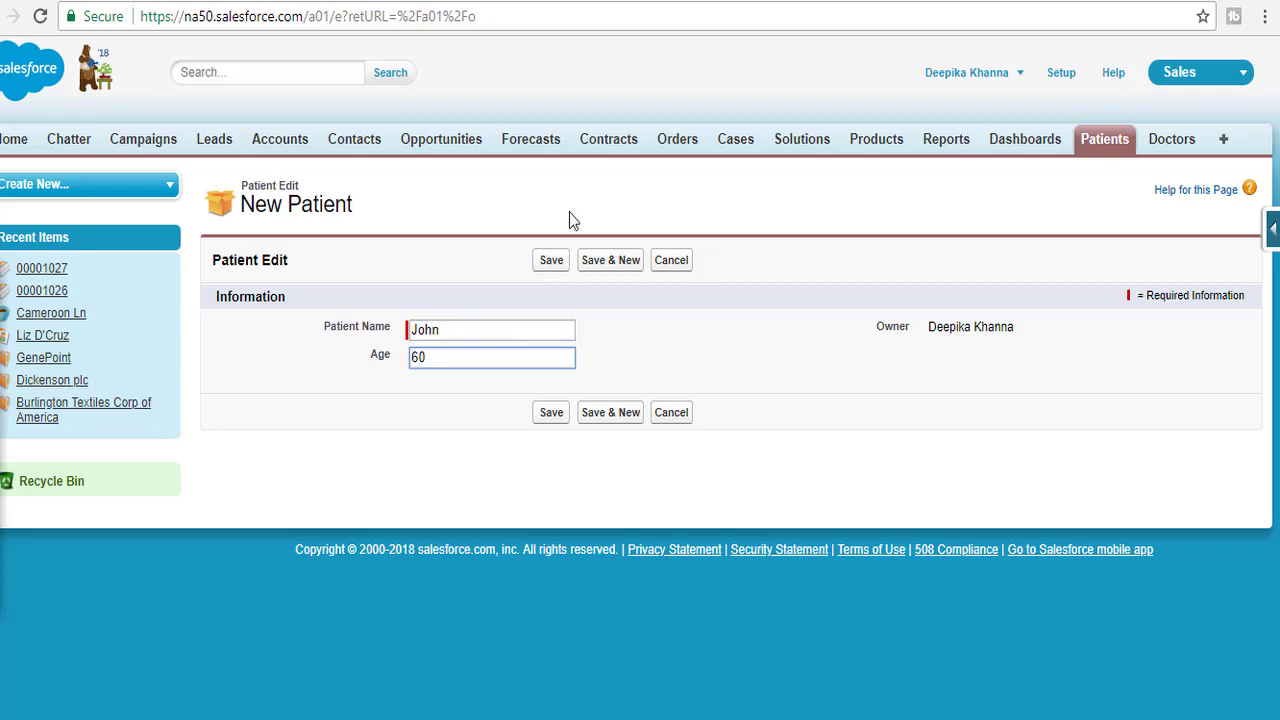
{"action": "left_click", "coordinate": [549, 261]}
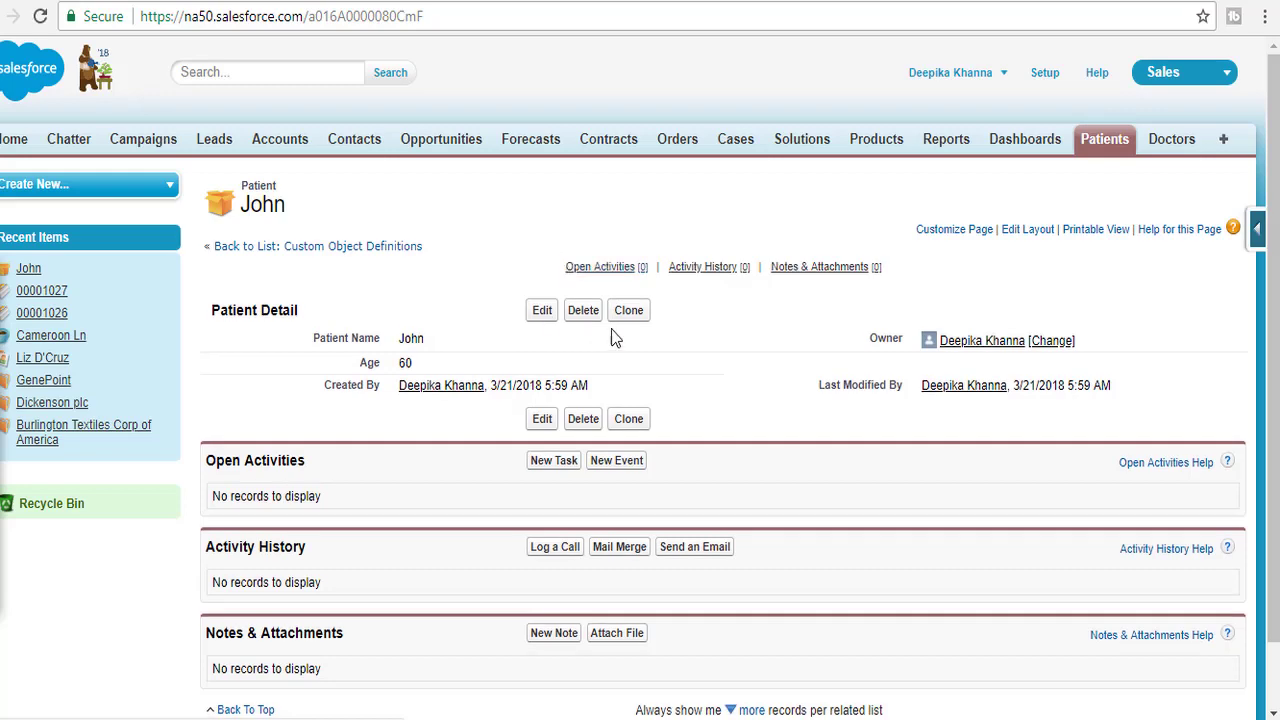
- Create and save another Patient record with the patient's name and age 45, then return to the Patients home page
{"action": "left_click", "coordinate": [1098, 145]}
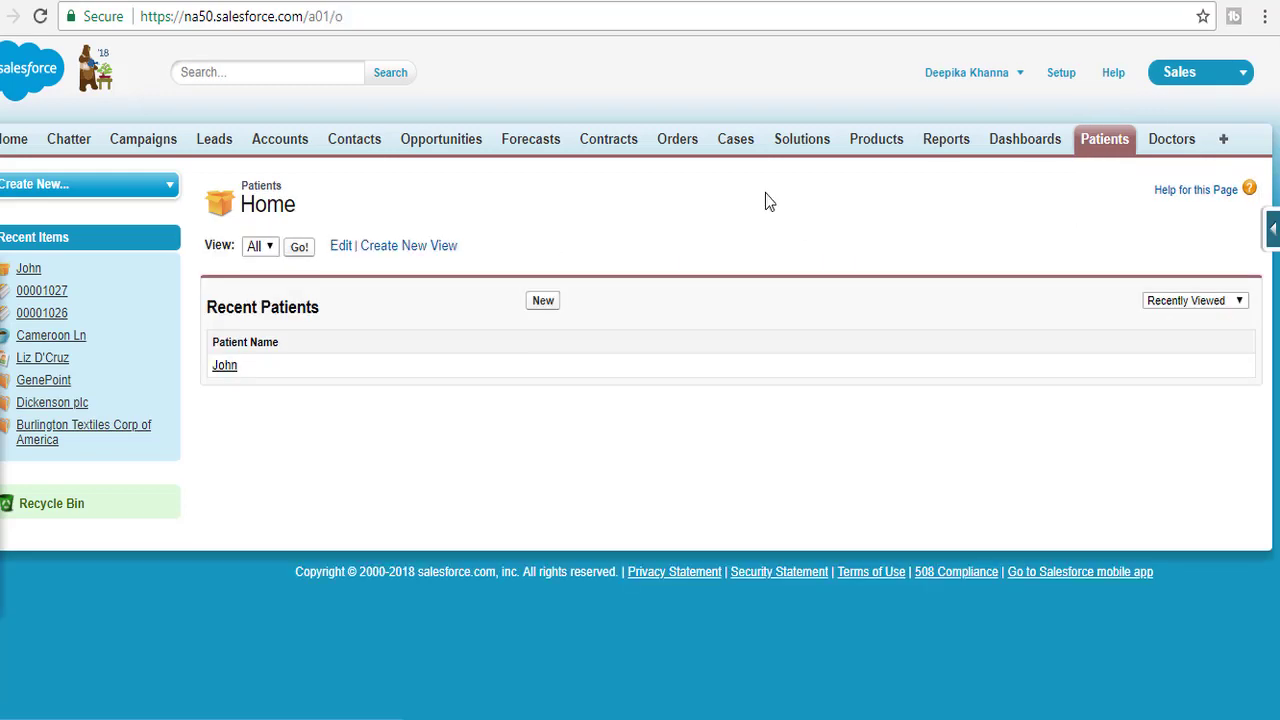
{"action": "left_click", "coordinate": [543, 303]}
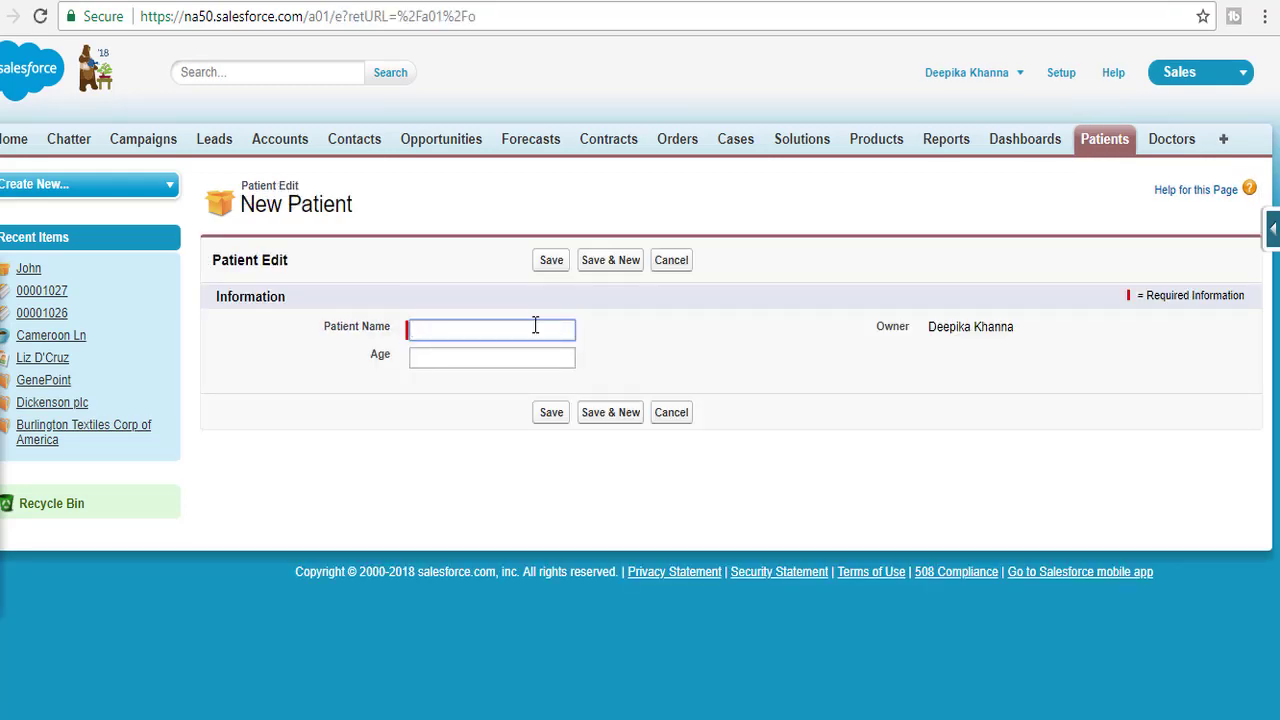
{"action": "key", "text": "Tab"}
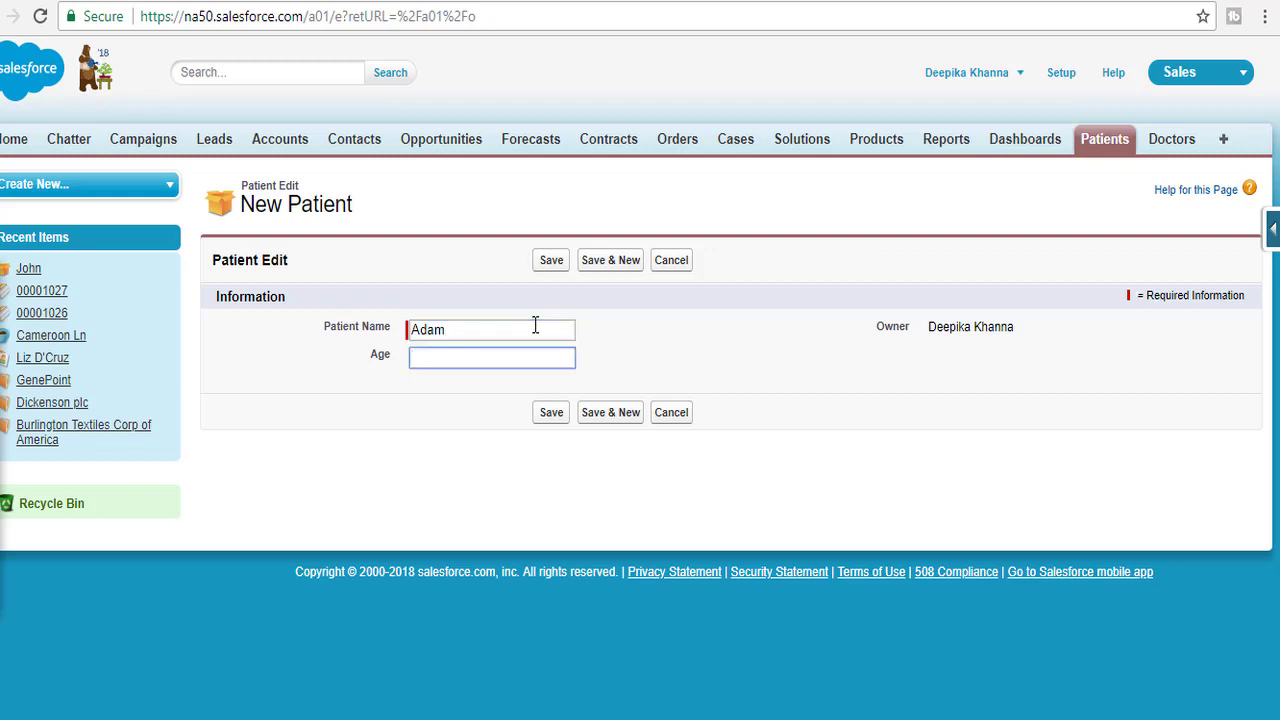
{"action": "left_click", "coordinate": [553, 413]}
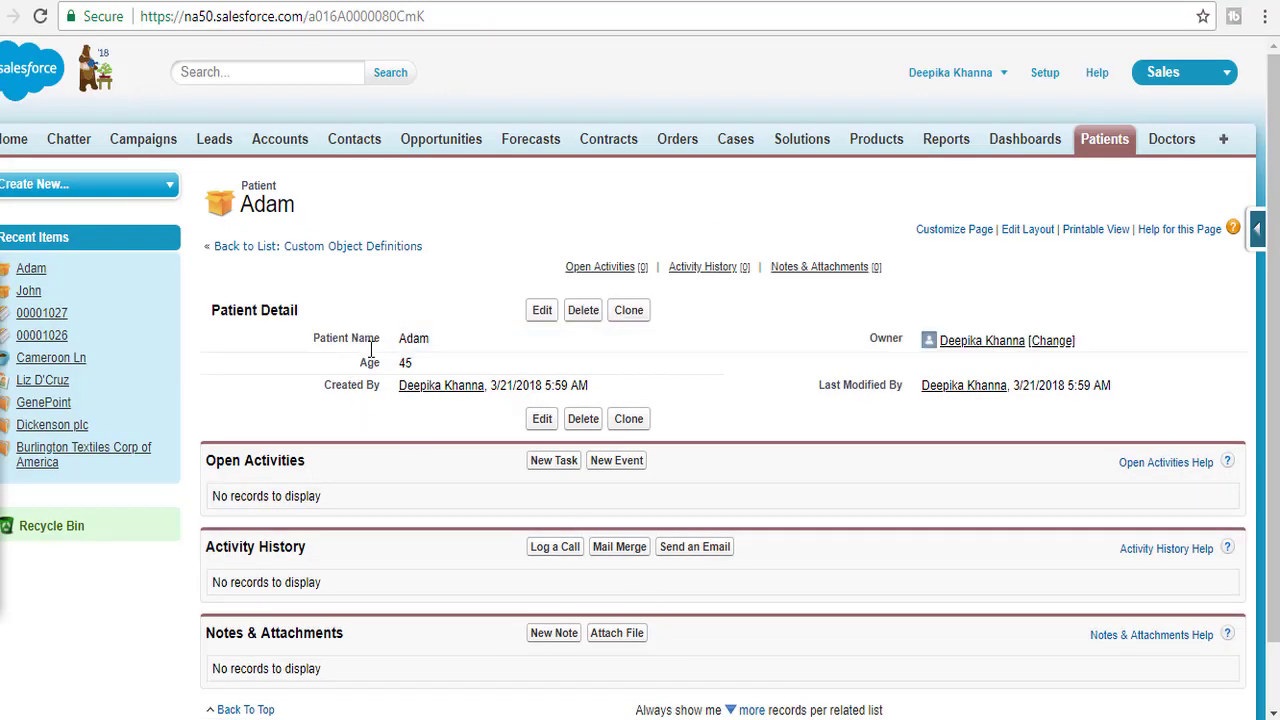
{"action": "left_click_drag", "start_coordinate": [310, 340], "coordinate": [414, 338]}
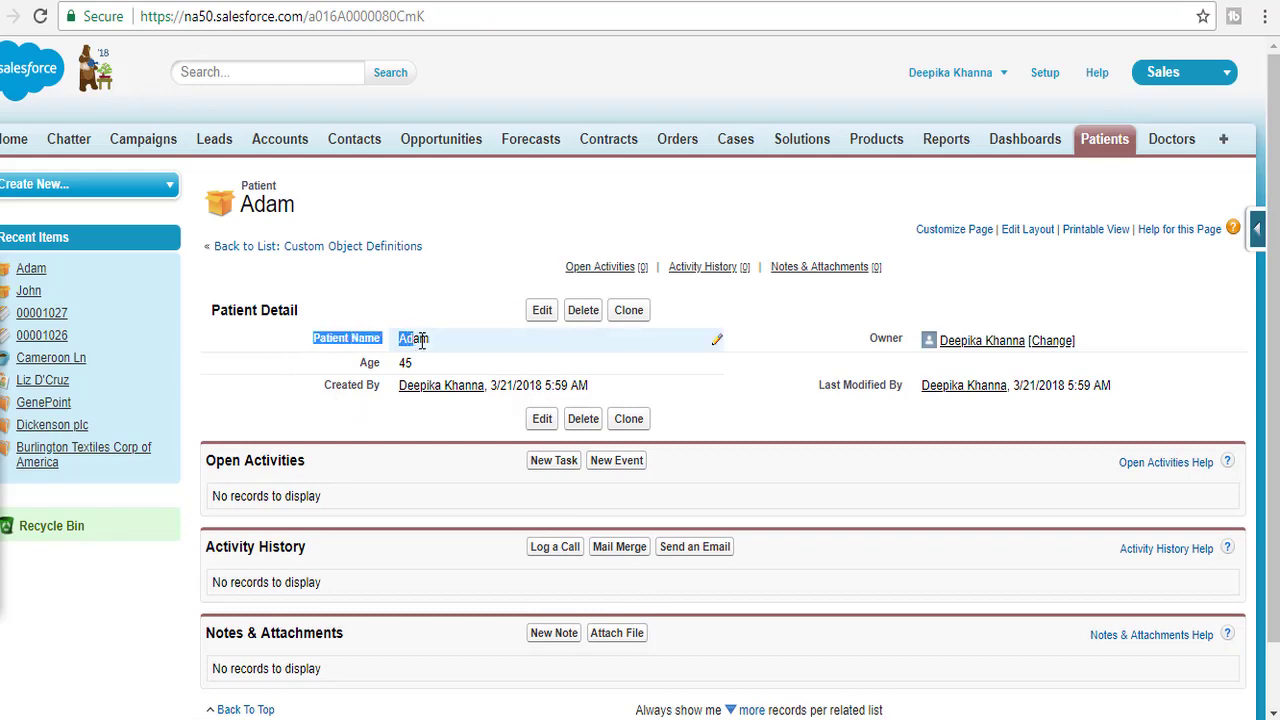
{"action": "left_click", "coordinate": [1105, 145]}
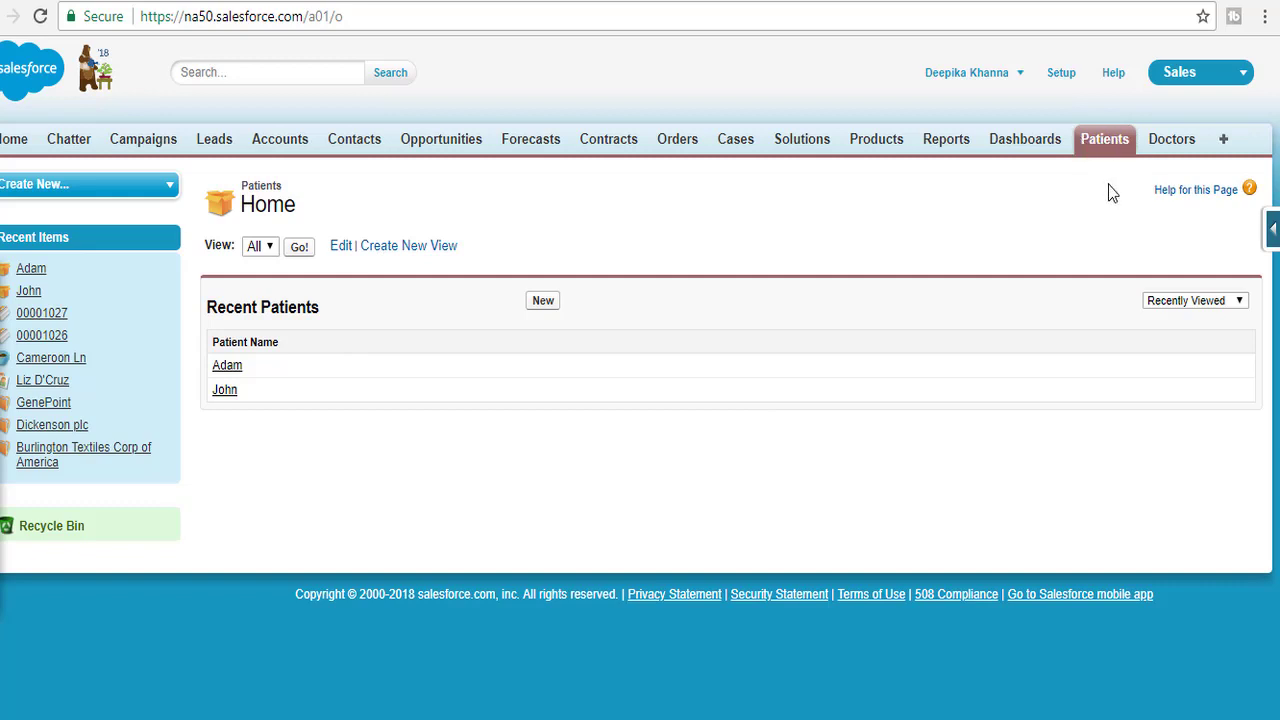
{"action": "left_click", "coordinate": [40, 340]}
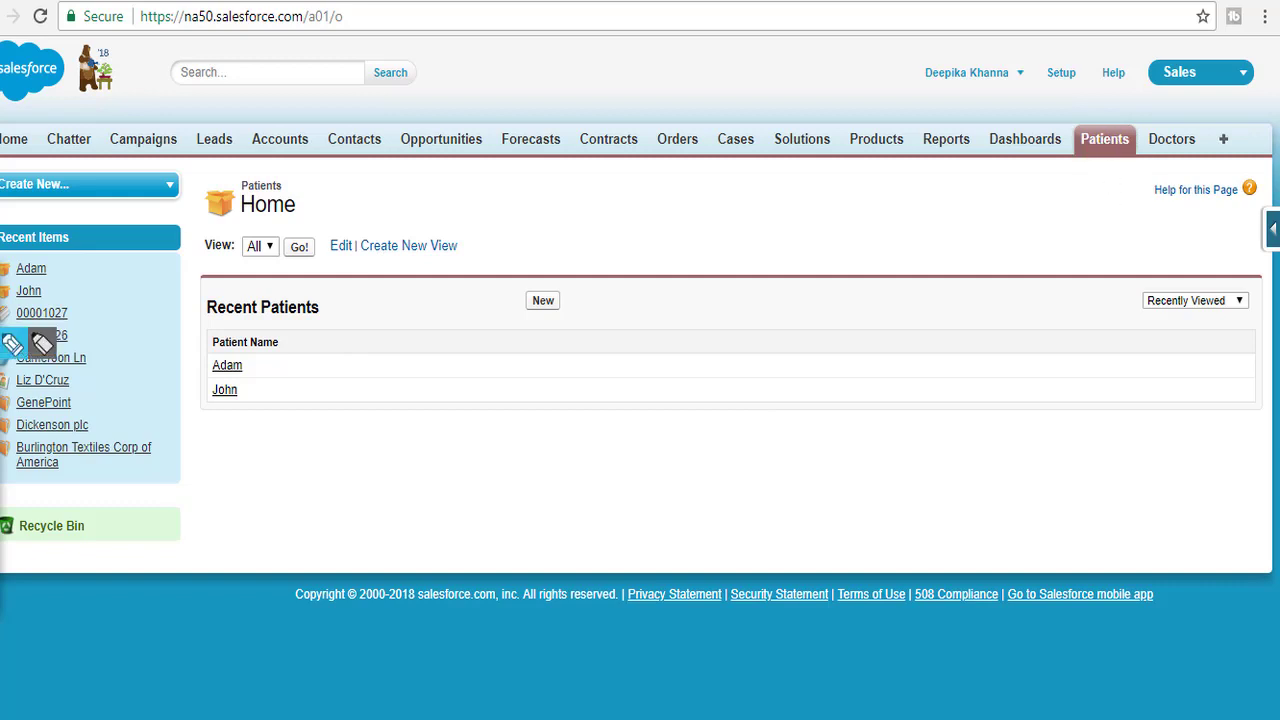
{"action": "mouse_move", "coordinate": [655, 205]}
{"action": "left_mouse_down"}
{"action": "mouse_move", "coordinate": [657, 232]}
{"action": "mouse_move", "coordinate": [700, 255]}
{"action": "mouse_move", "coordinate": [756, 232]}
{"action": "mouse_move", "coordinate": [808, 277]}
{"action": "mouse_move", "coordinate": [895, 215]}
{"action": "left_mouse_up"}
{"action": "mouse_move", "coordinate": [745, 322]}
{"action": "left_mouse_down"}
{"action": "mouse_move", "coordinate": [806, 371]}
{"action": "mouse_move", "coordinate": [849, 363]}
{"action": "mouse_move", "coordinate": [868, 405]}
{"action": "left_mouse_up"}
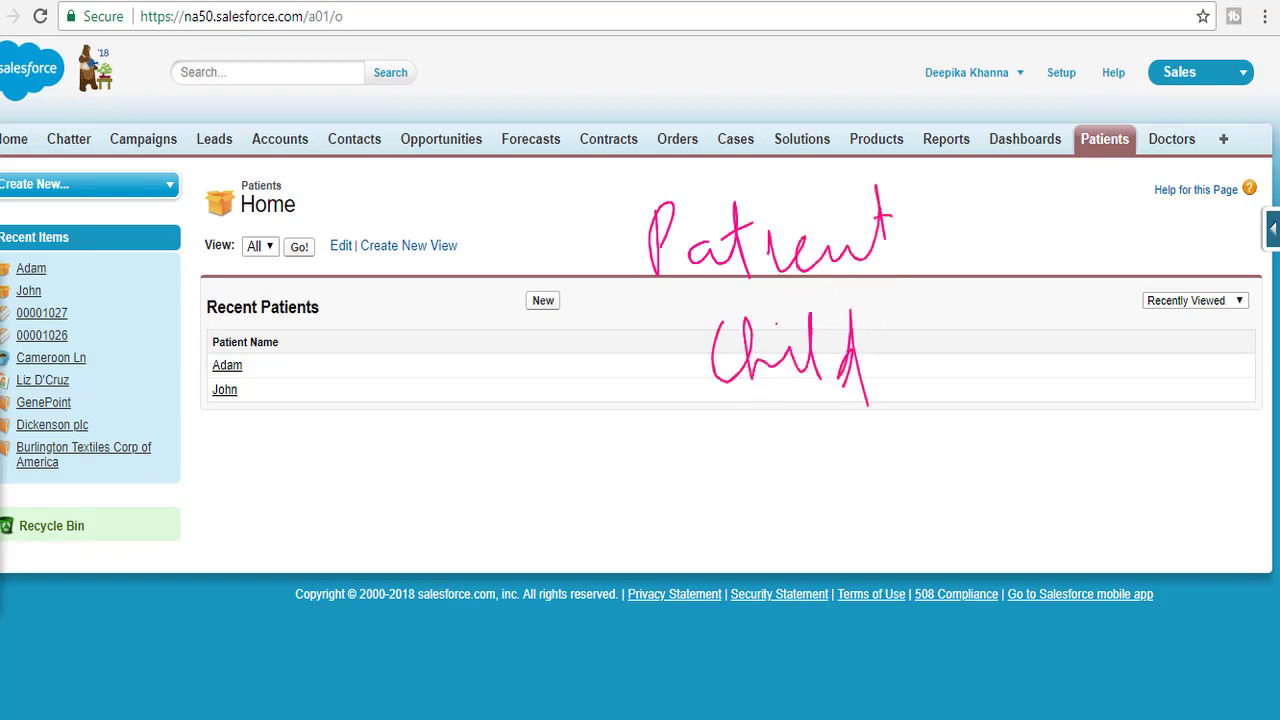
{"action": "mouse_move", "coordinate": [755, 415]}
{"action": "left_mouse_down"}
{"action": "mouse_move", "coordinate": [780, 486]}
{"action": "mouse_move", "coordinate": [874, 417]}
{"action": "mouse_move", "coordinate": [955, 458]}
{"action": "left_mouse_up"}
{"action": "mouse_move", "coordinate": [422, 415]}
{"action": "left_mouse_down"}
{"action": "mouse_move", "coordinate": [491, 363]}
{"action": "mouse_move", "coordinate": [514, 374]}
{"action": "mouse_move", "coordinate": [517, 356]}
{"action": "mouse_move", "coordinate": [585, 337]}
{"action": "mouse_move", "coordinate": [650, 283]}
{"action": "left_mouse_up"}
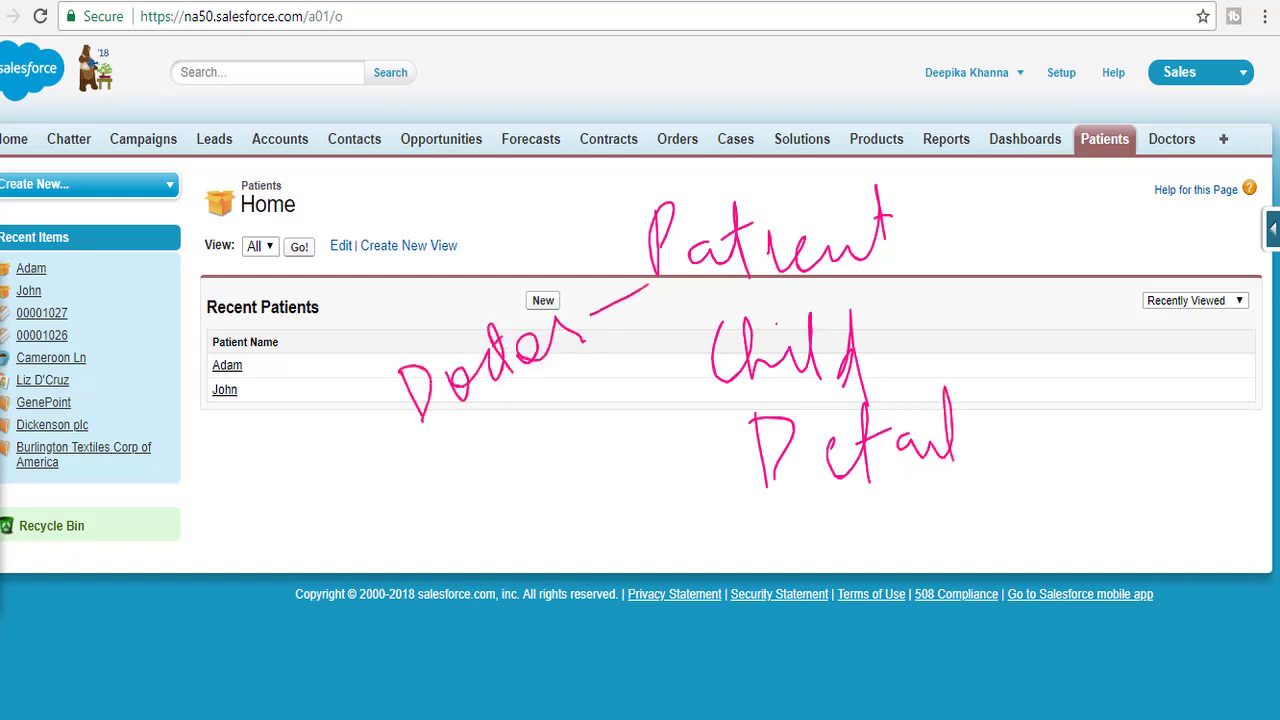
{"action": "left_click_drag", "start_coordinate": [585, 333], "coordinate": [687, 375]}
{"action": "left_click_drag", "start_coordinate": [590, 365], "coordinate": [709, 497]}
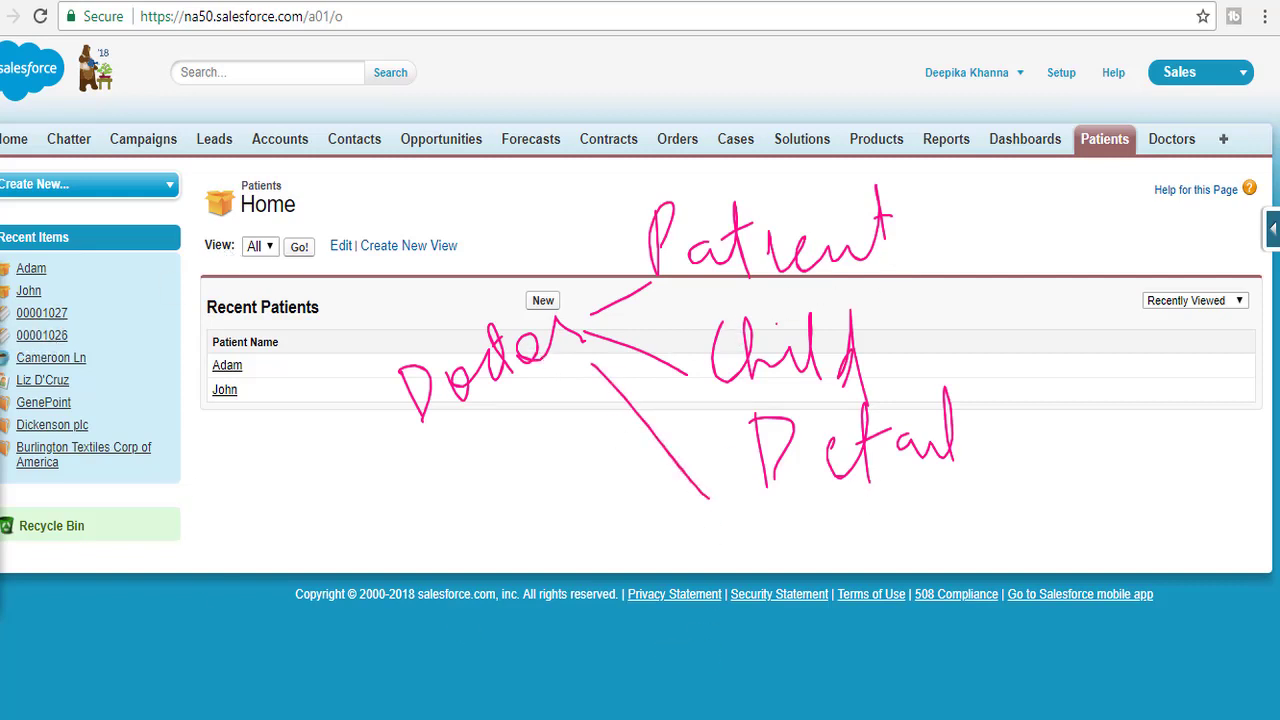
{"action": "key", "text": "Escape"}
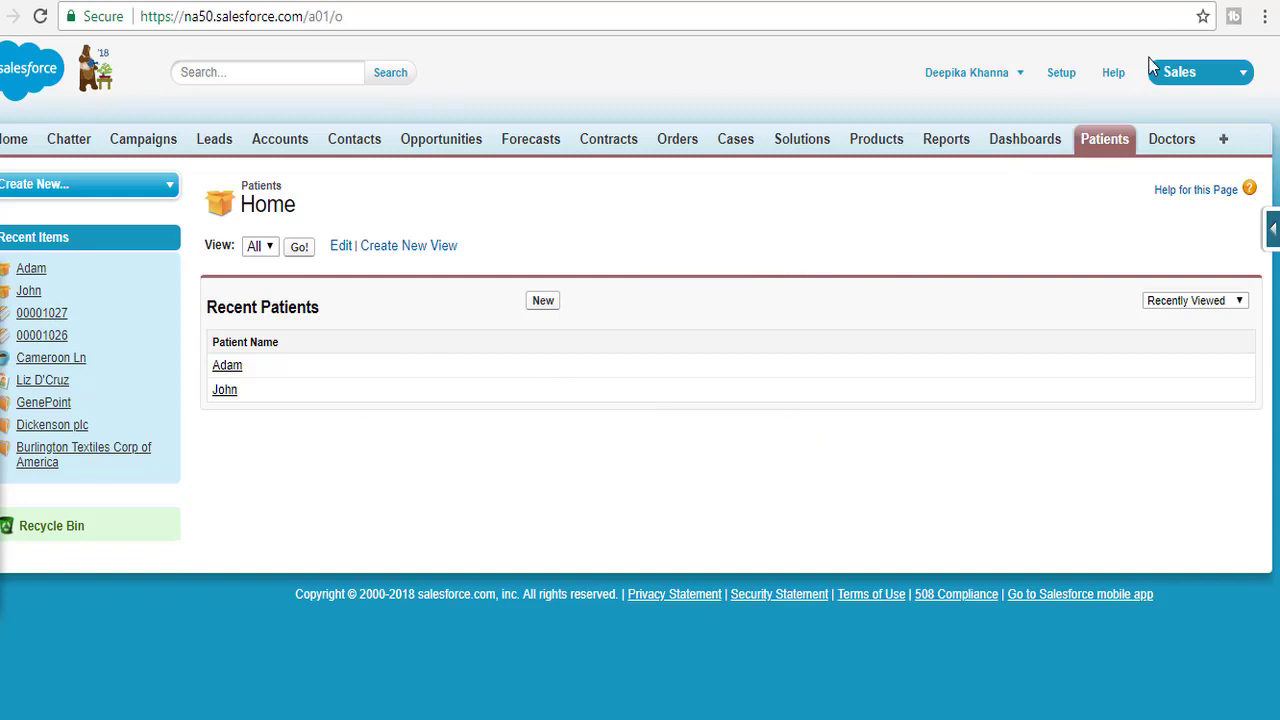
- Start a new custom field on the Patient object with the Master-Detail Relationship data type
{"action": "left_click", "coordinate": [1272, 228]}
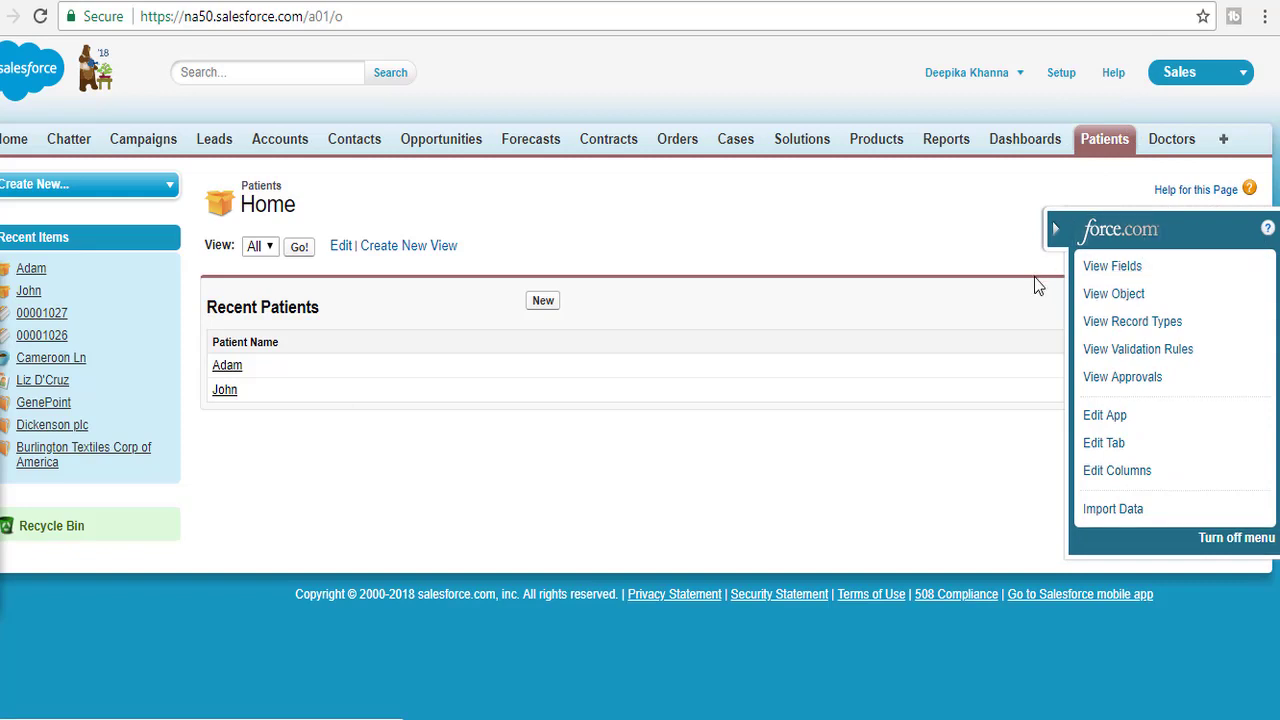
{"action": "left_click", "coordinate": [1254, 268]}
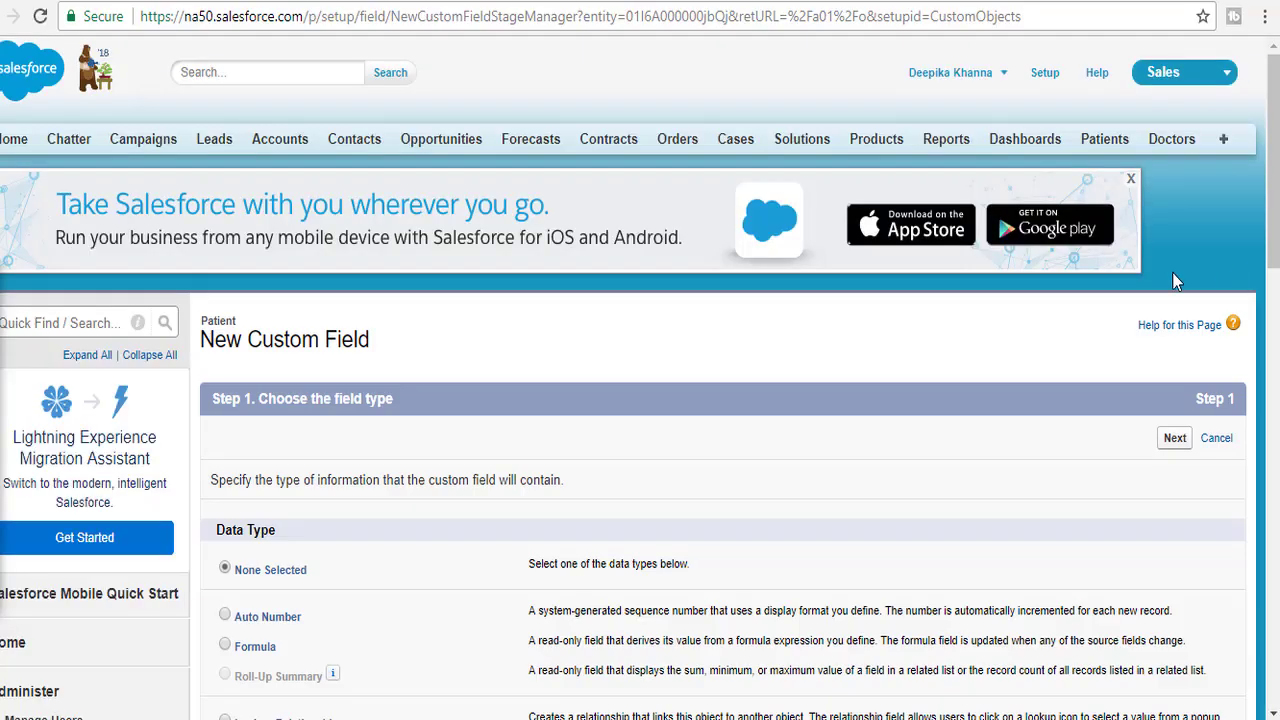
{"action": "scroll", "coordinate": [697, 440], "scroll_direction": "down", "scroll_amount": 5}
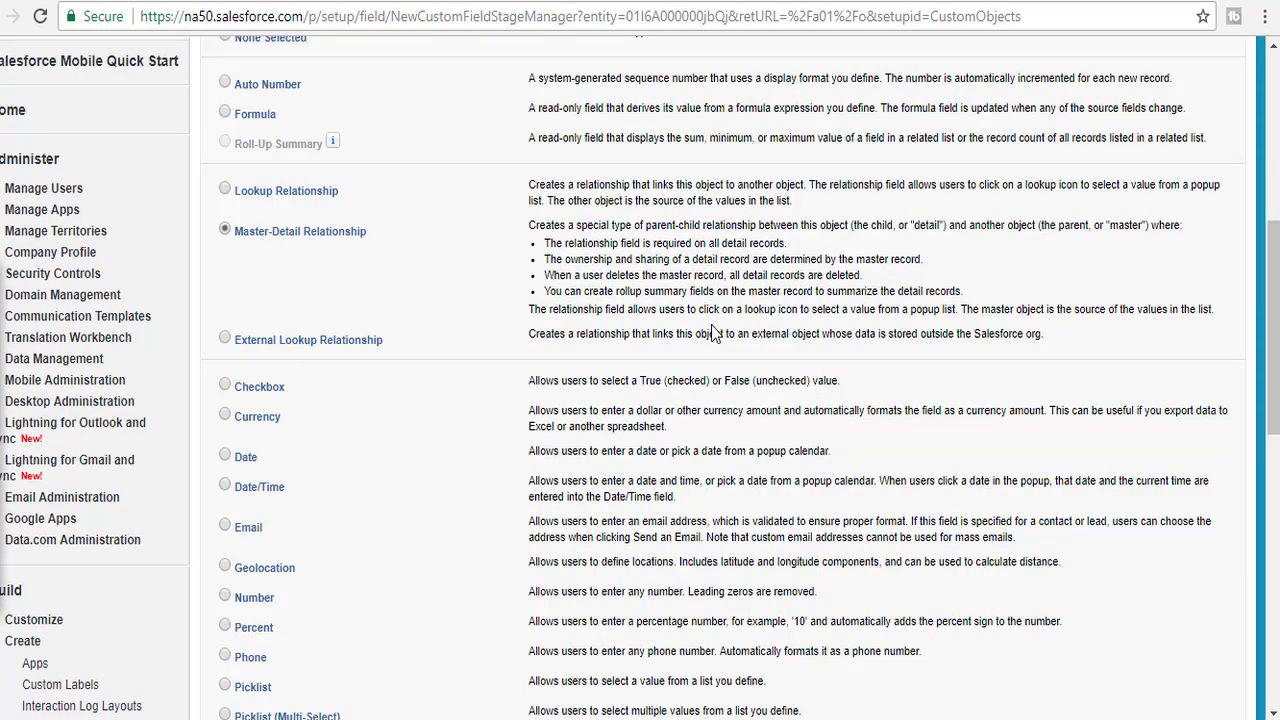
{"action": "scroll", "coordinate": [724, 402], "scroll_direction": "down", "scroll_amount": 3}
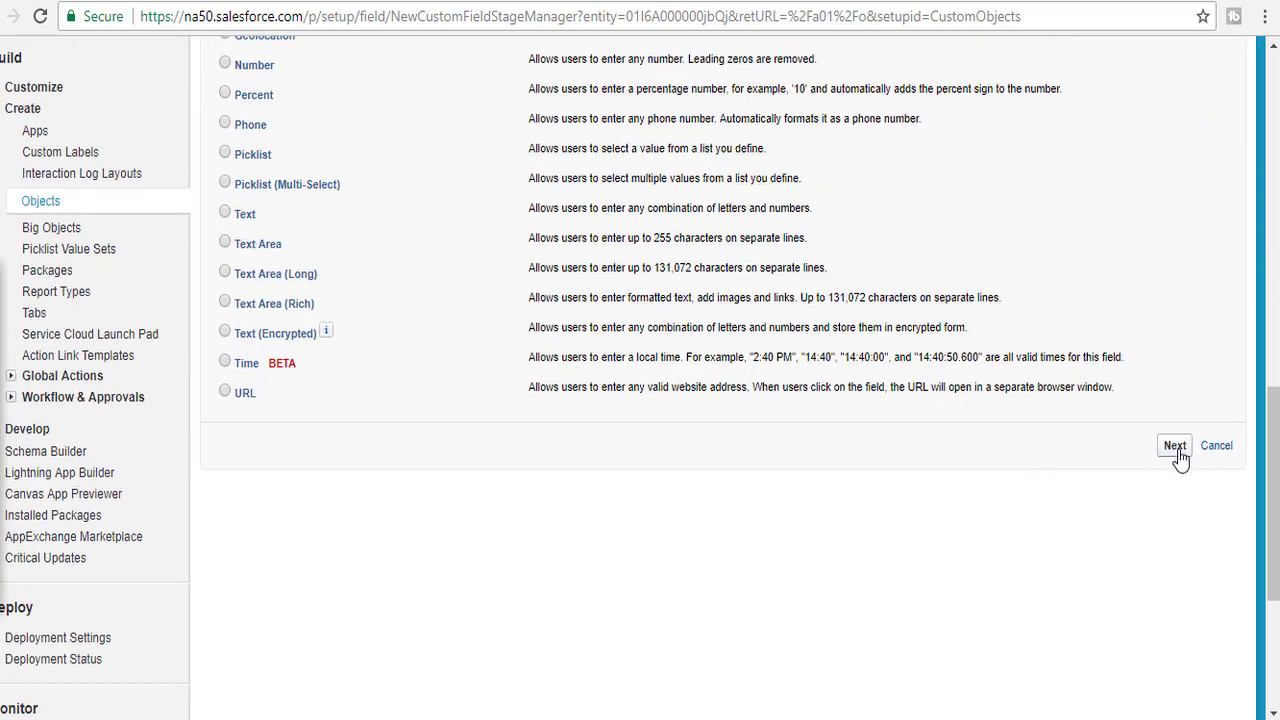
{"action": "left_click", "coordinate": [1174, 446]}
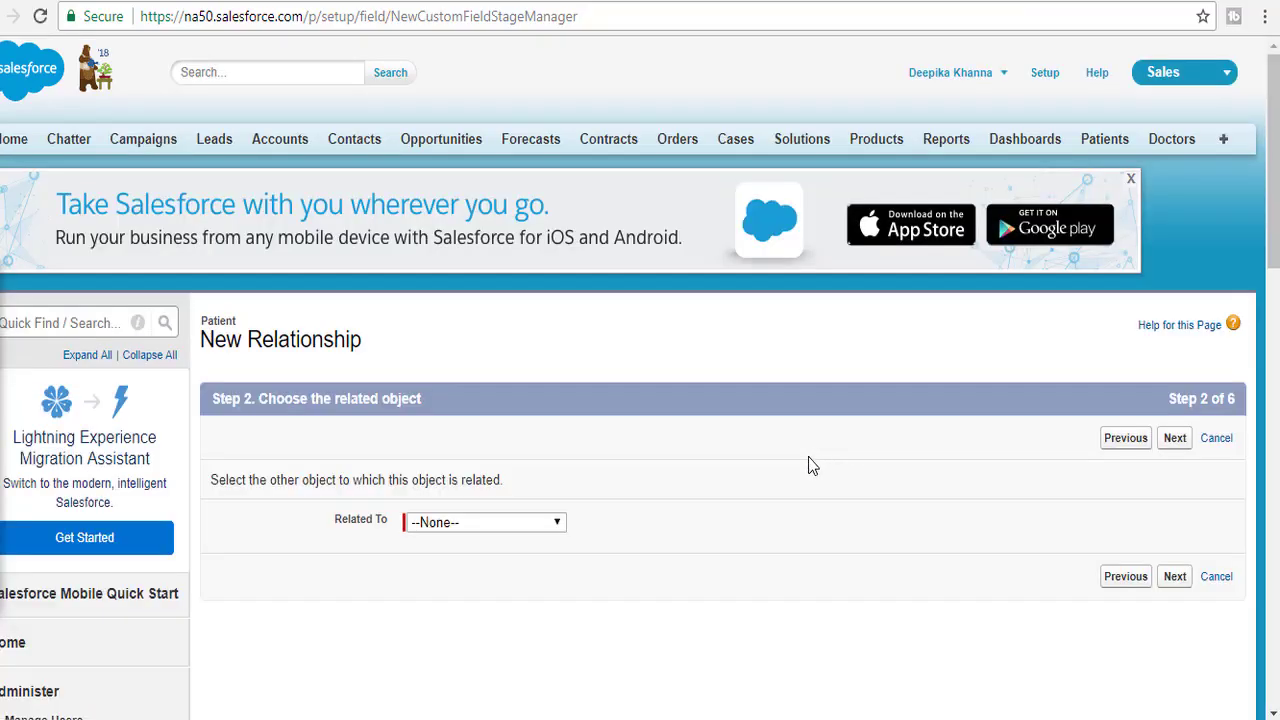
- Relate the Patient master-detail field to the Doctor object and use Doctor as its field label and field name
{"action": "left_click", "coordinate": [452, 528]}
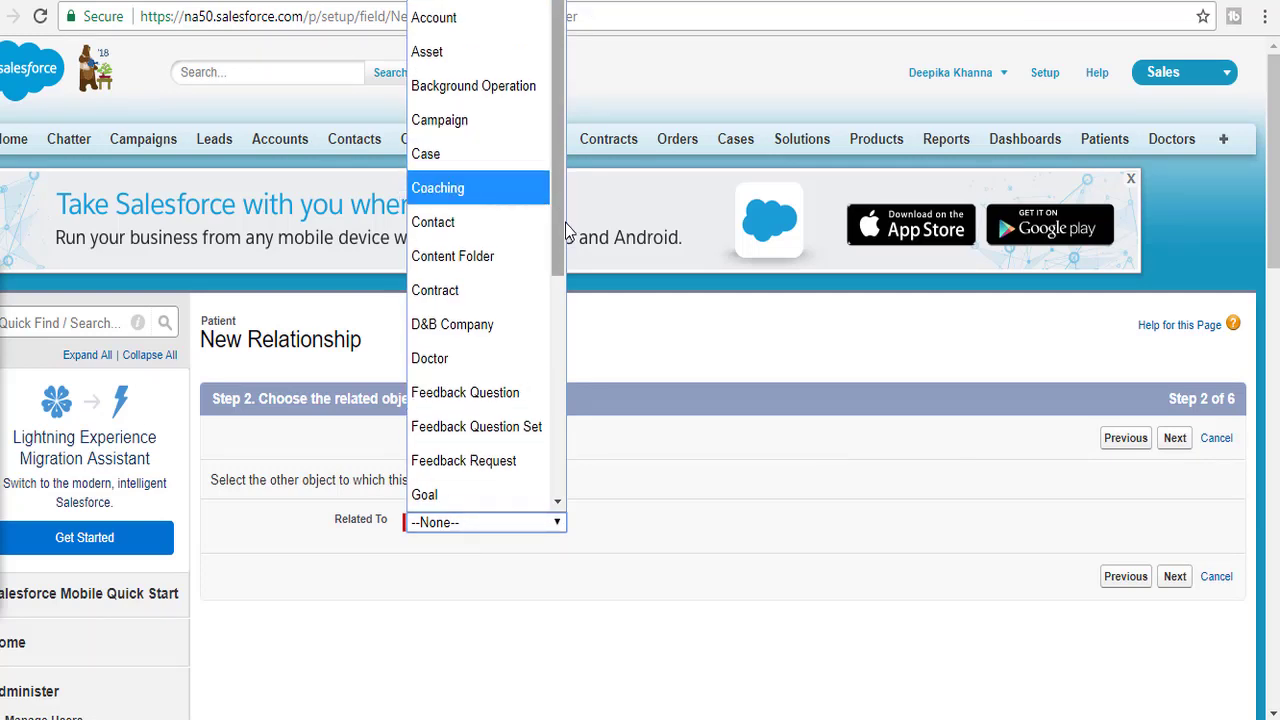
{"action": "scroll", "coordinate": [520, 185], "scroll_direction": "down", "scroll_amount": 1}
{"action": "left_click", "coordinate": [432, 340]}
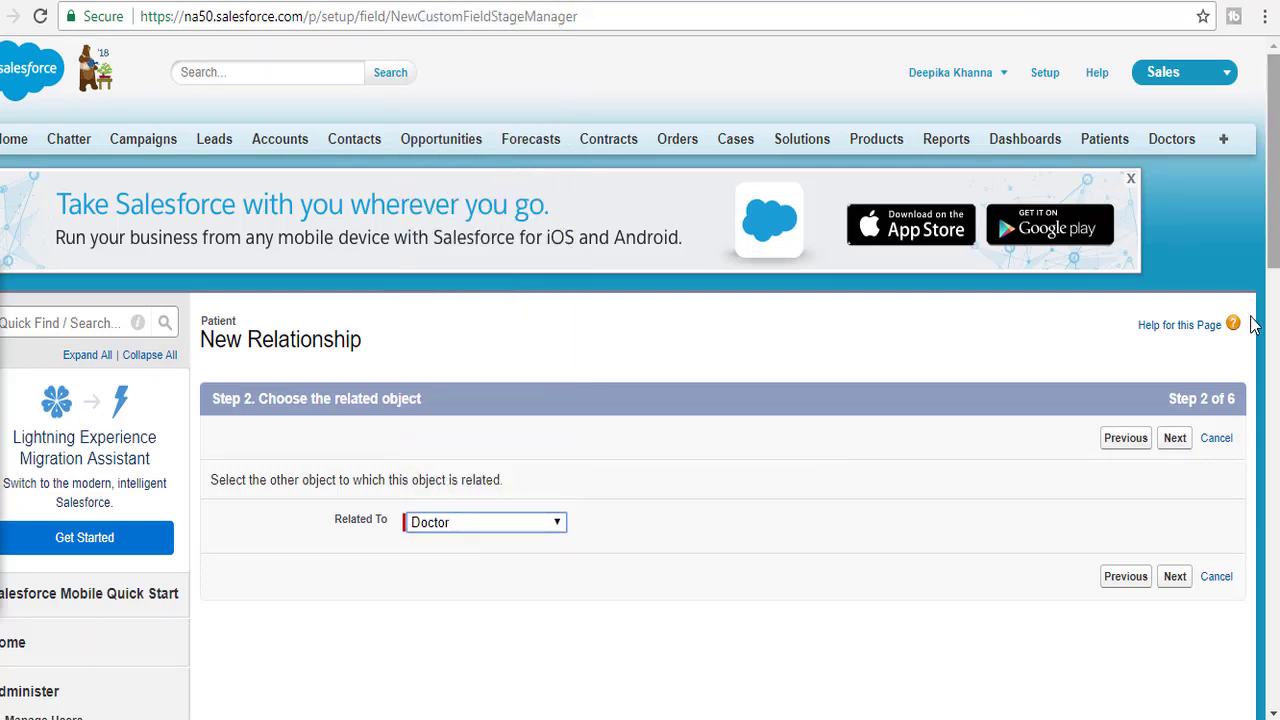
{"action": "left_click", "coordinate": [1176, 578]}
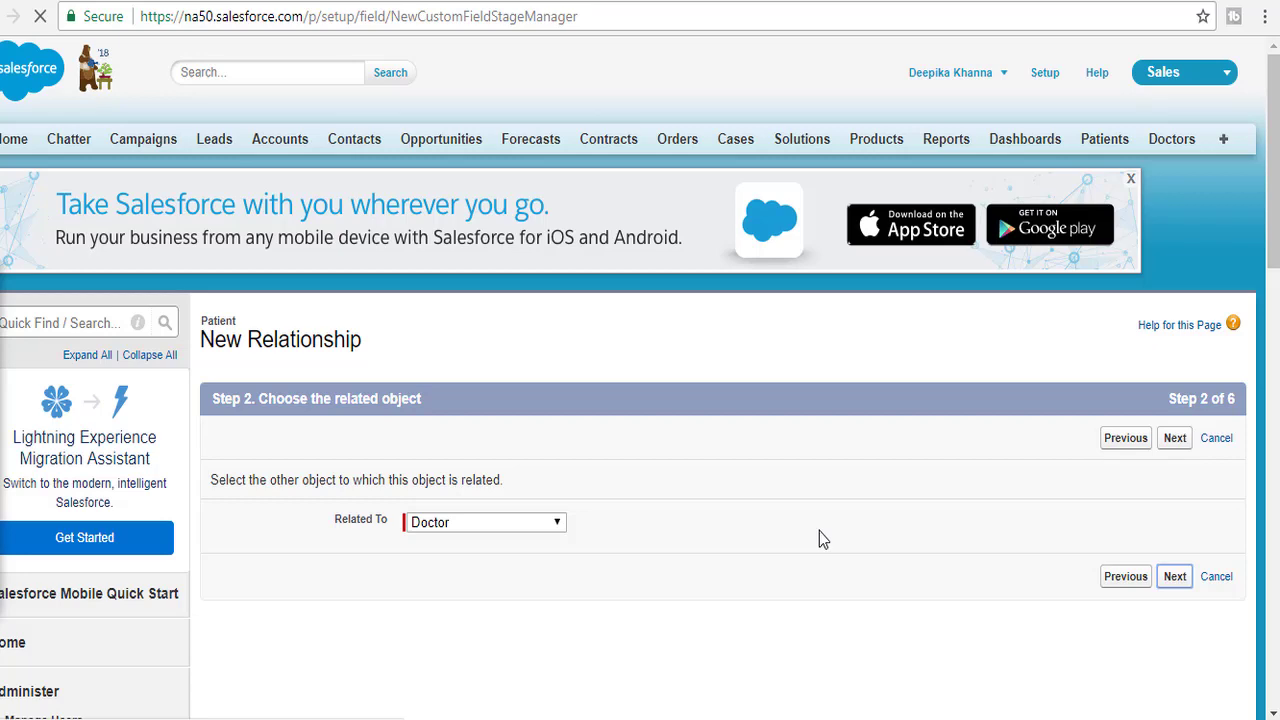
{"action": "left_click", "coordinate": [463, 535]}
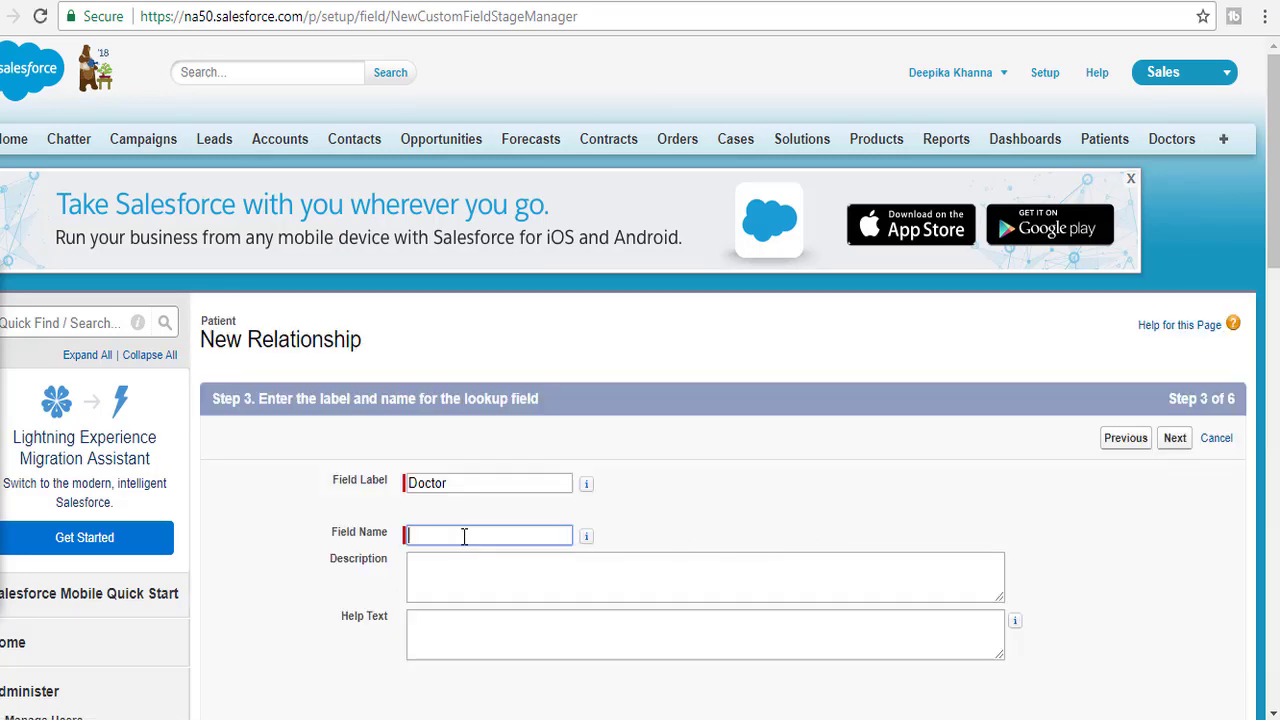
{"action": "left_click", "coordinate": [463, 483]}
{"action": "left_click", "coordinate": [587, 483]}
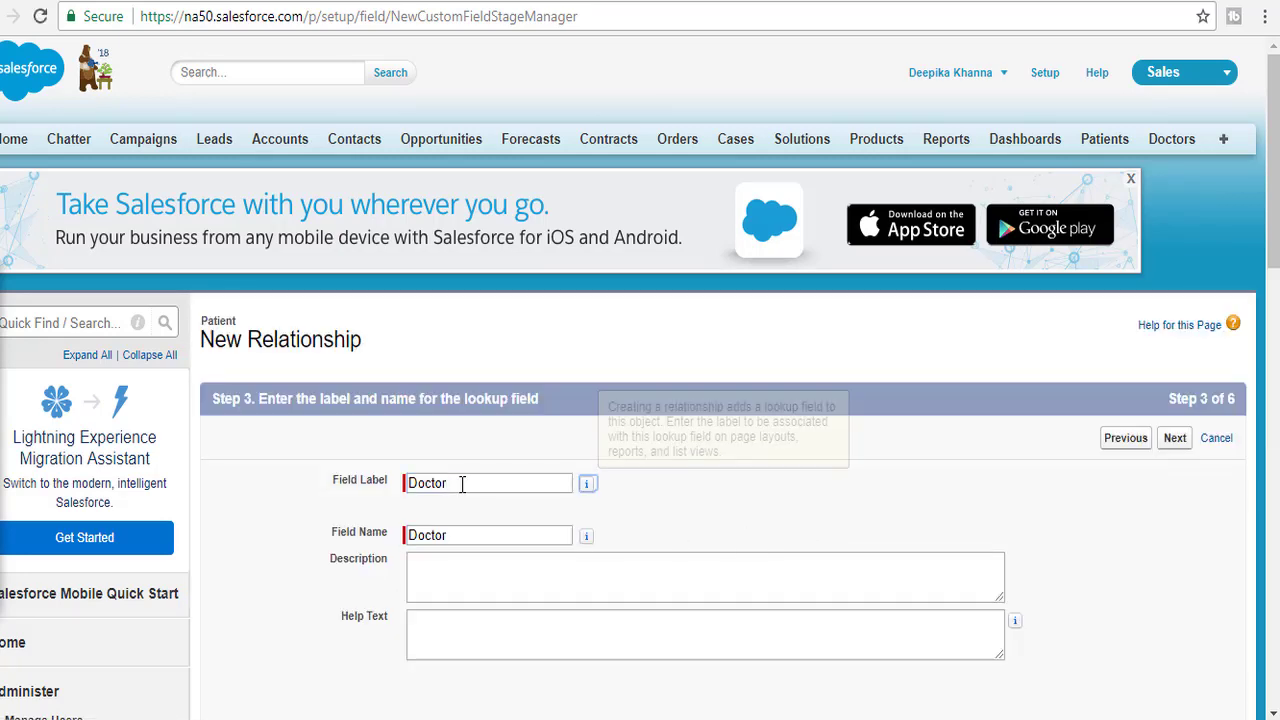
{"action": "left_click", "coordinate": [1175, 438]}
- Try to save the master-detail field with the default field-level security, the Patient Layout, and a Patients related list on the Doctor Layout
{"action": "scroll", "coordinate": [1126, 472], "scroll_direction": "down", "scroll_amount": 13}
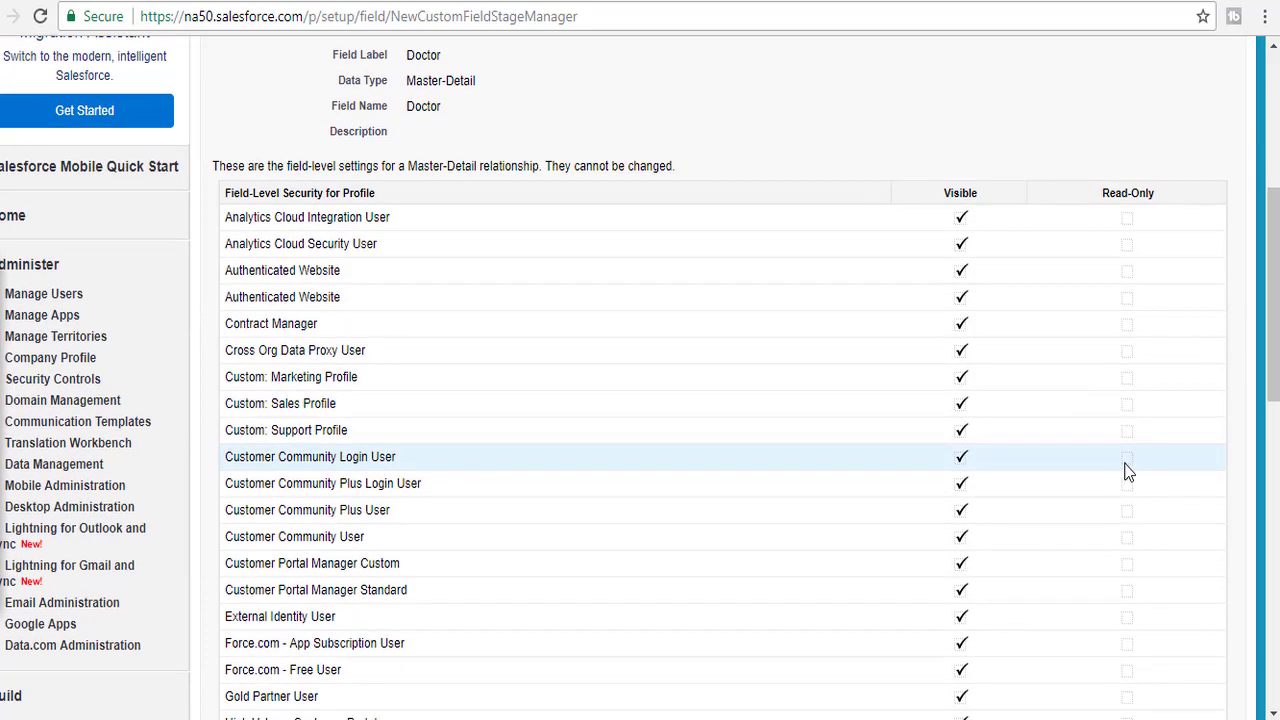
{"action": "left_click", "coordinate": [1174, 174]}
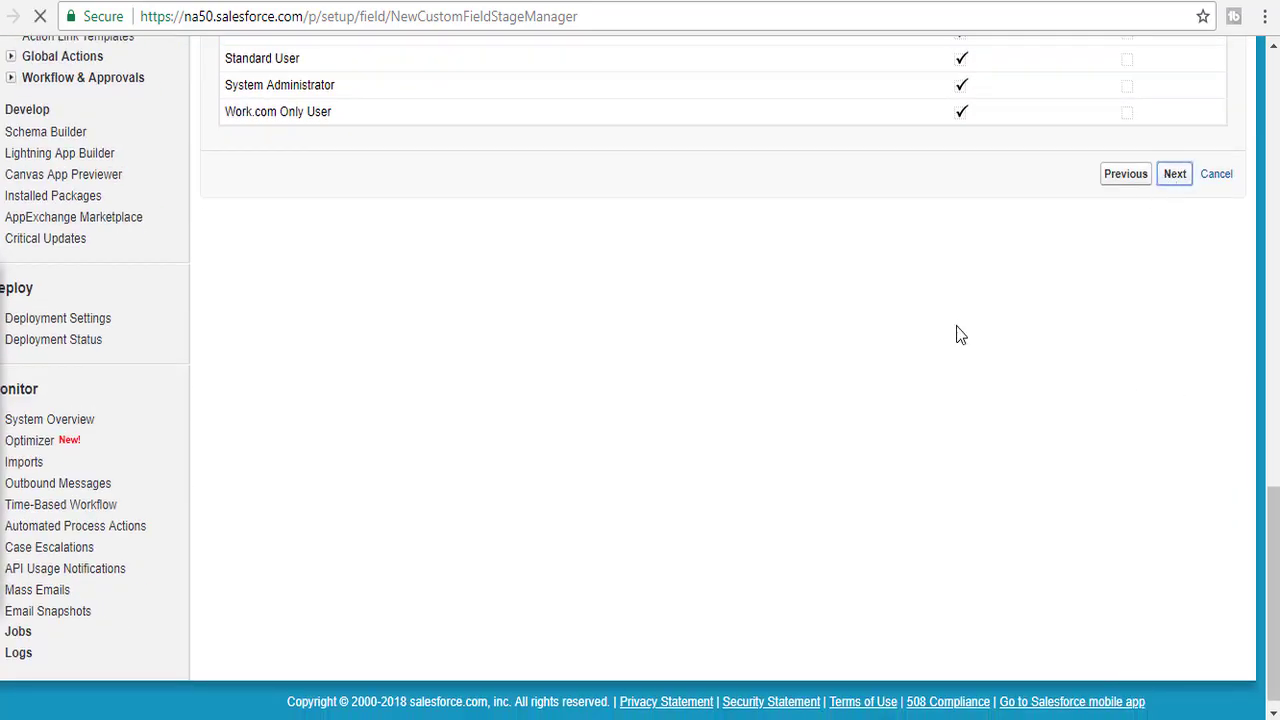
{"action": "scroll", "coordinate": [894, 391], "scroll_direction": "down", "scroll_amount": 3}
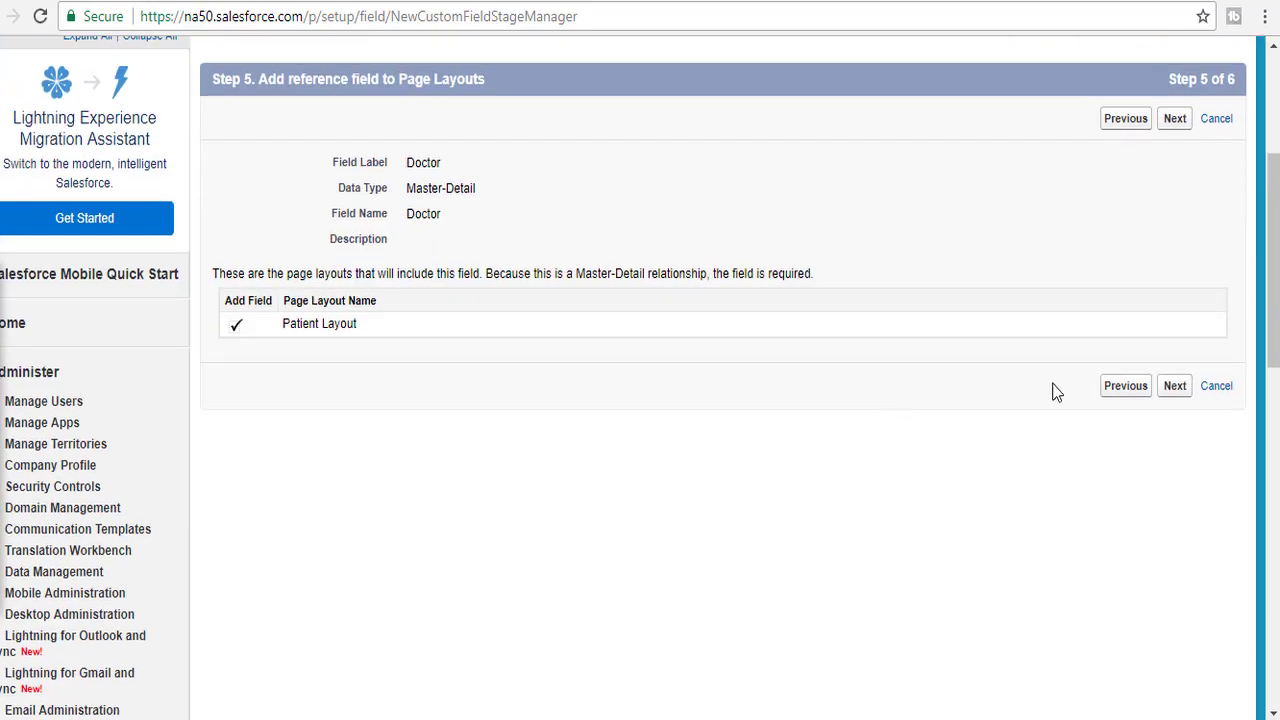
{"action": "left_click", "coordinate": [1174, 388]}
{"action": "scroll", "coordinate": [1160, 400], "scroll_direction": "down", "scroll_amount": 3}
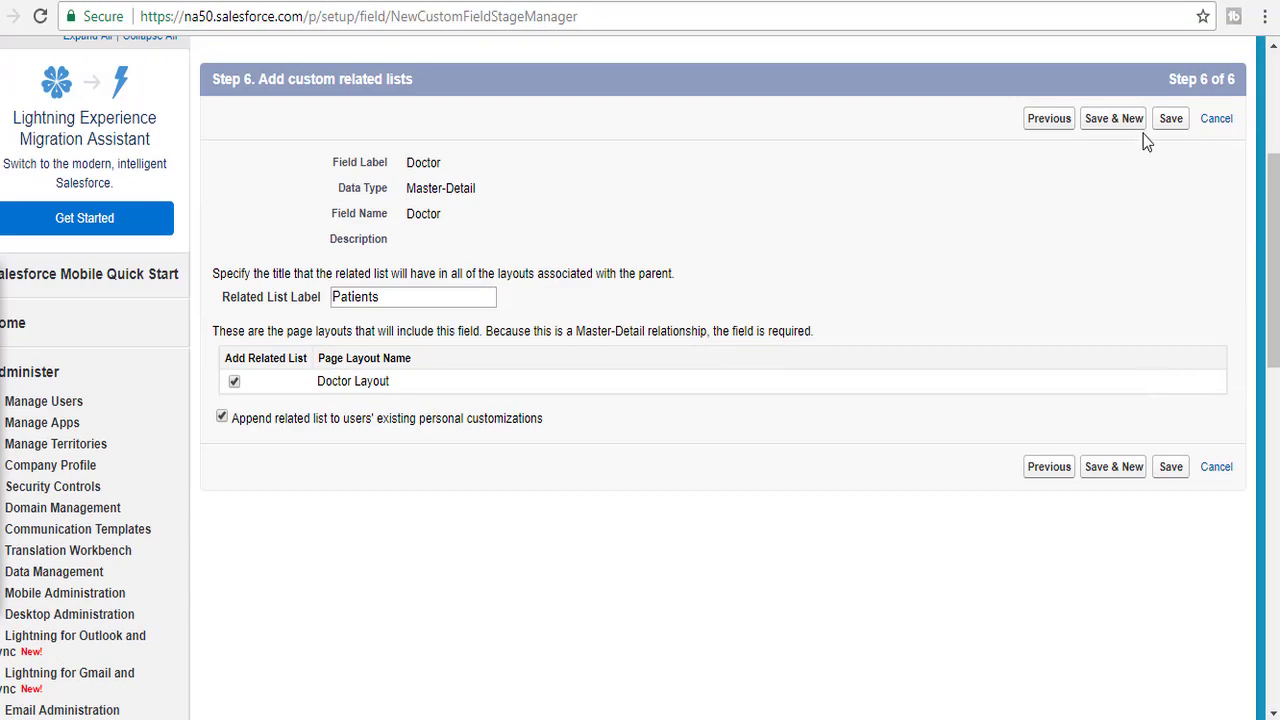
{"action": "left_click", "coordinate": [1170, 118]}
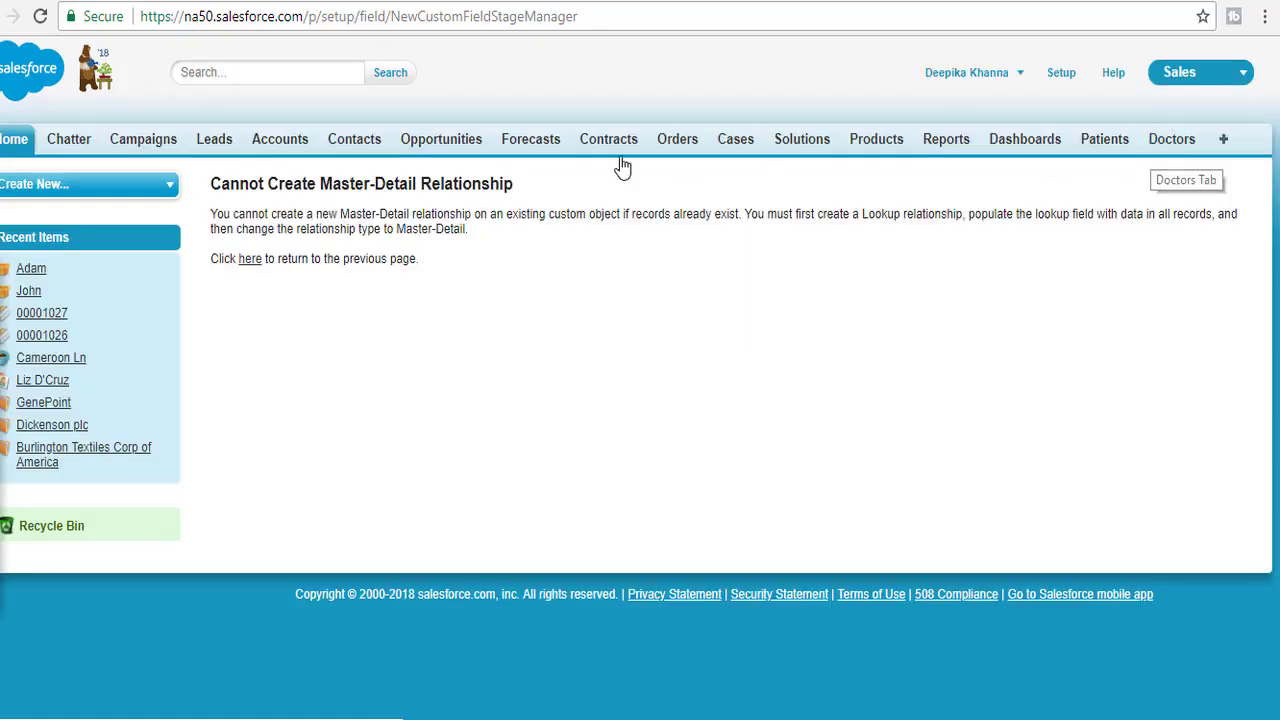
- Read the message about creating a master-detail relationship on a custom object, including the lookup steps it describes
{"action": "left_click_drag", "start_coordinate": [220, 187], "coordinate": [522, 190]}
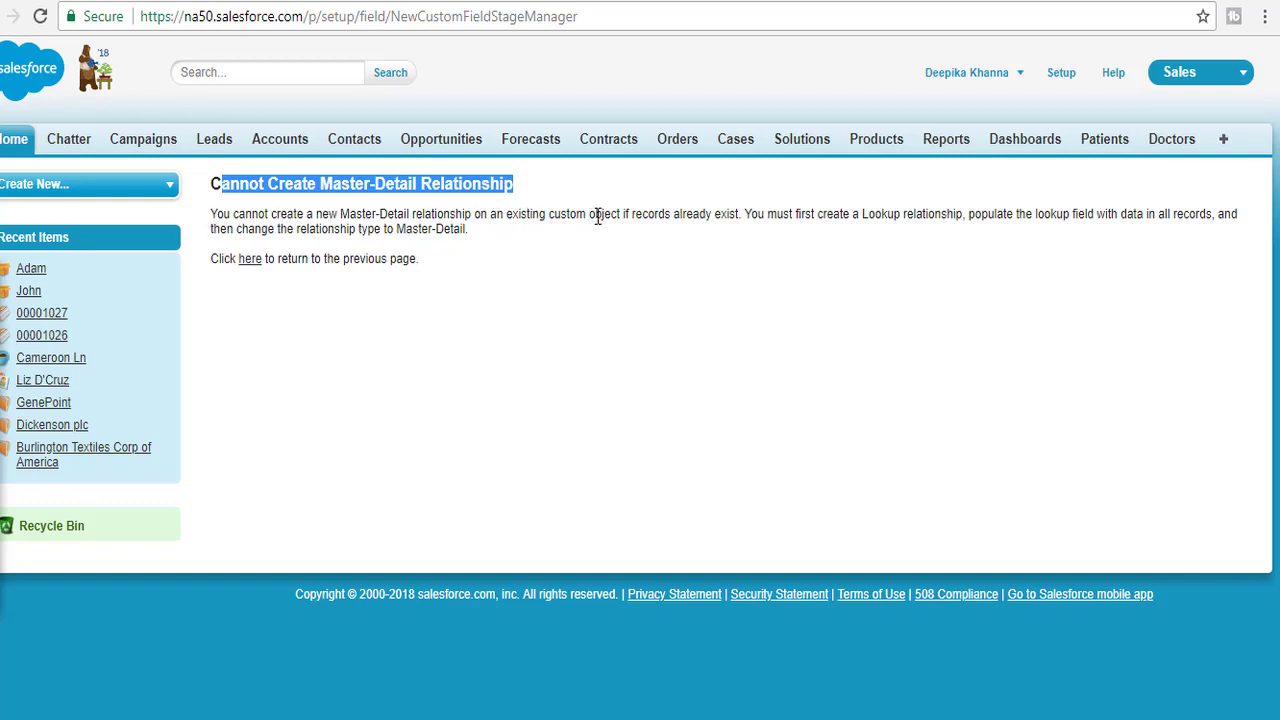
{"action": "left_click_drag", "start_coordinate": [742, 212], "coordinate": [217, 215]}
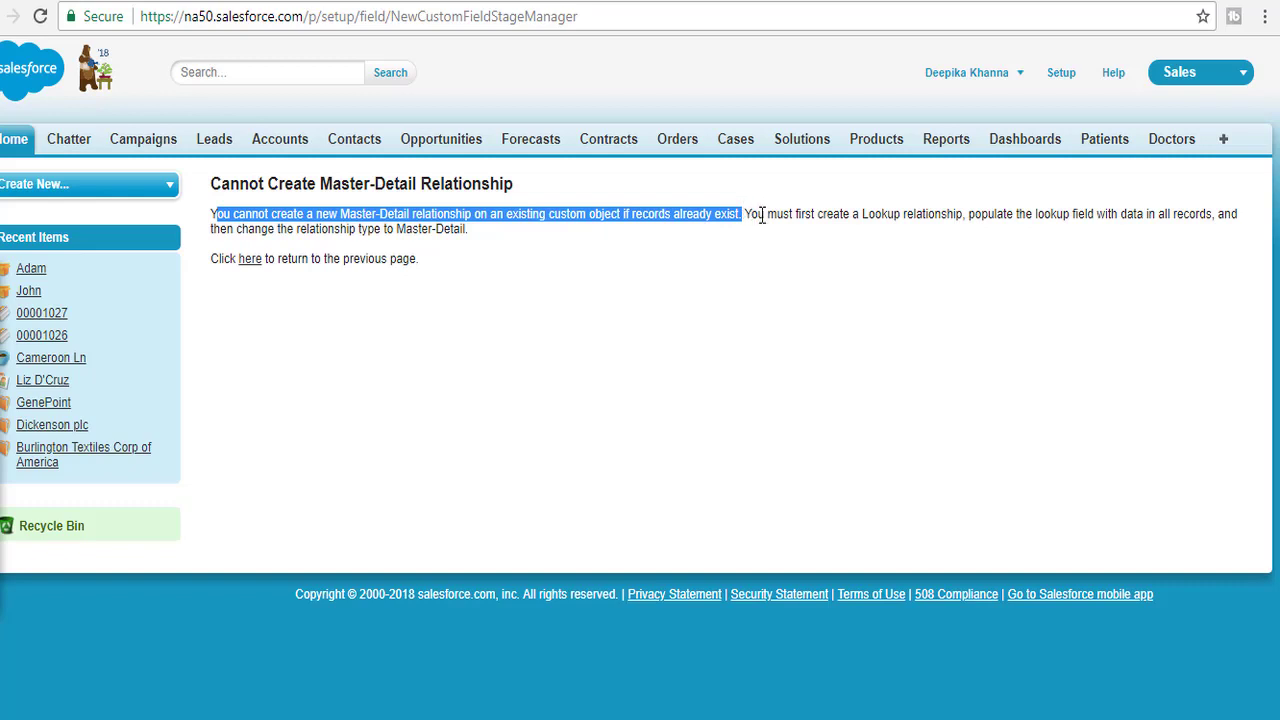
{"action": "left_click_drag", "start_coordinate": [747, 215], "coordinate": [964, 220]}
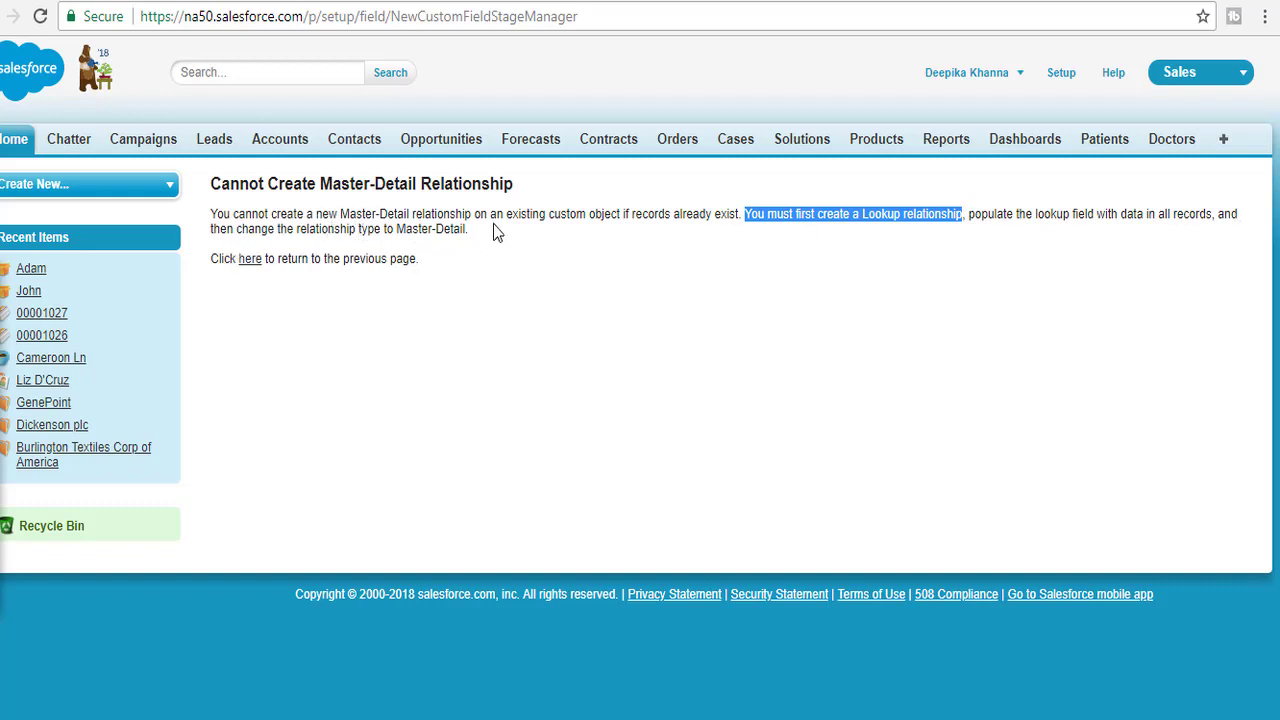
{"action": "left_click_drag", "start_coordinate": [470, 232], "coordinate": [220, 220]}
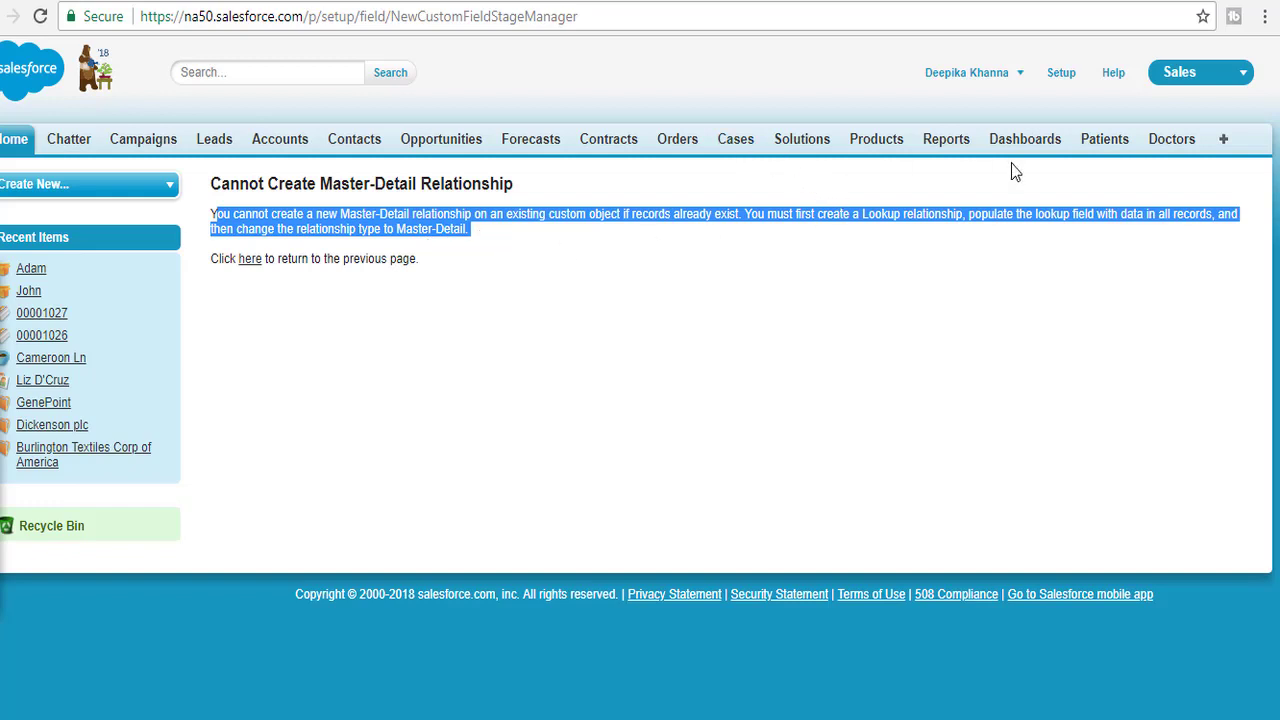
- Start a new custom field on the Patient object with the Lookup Relationship data type
{"action": "left_click", "coordinate": [1104, 140]}
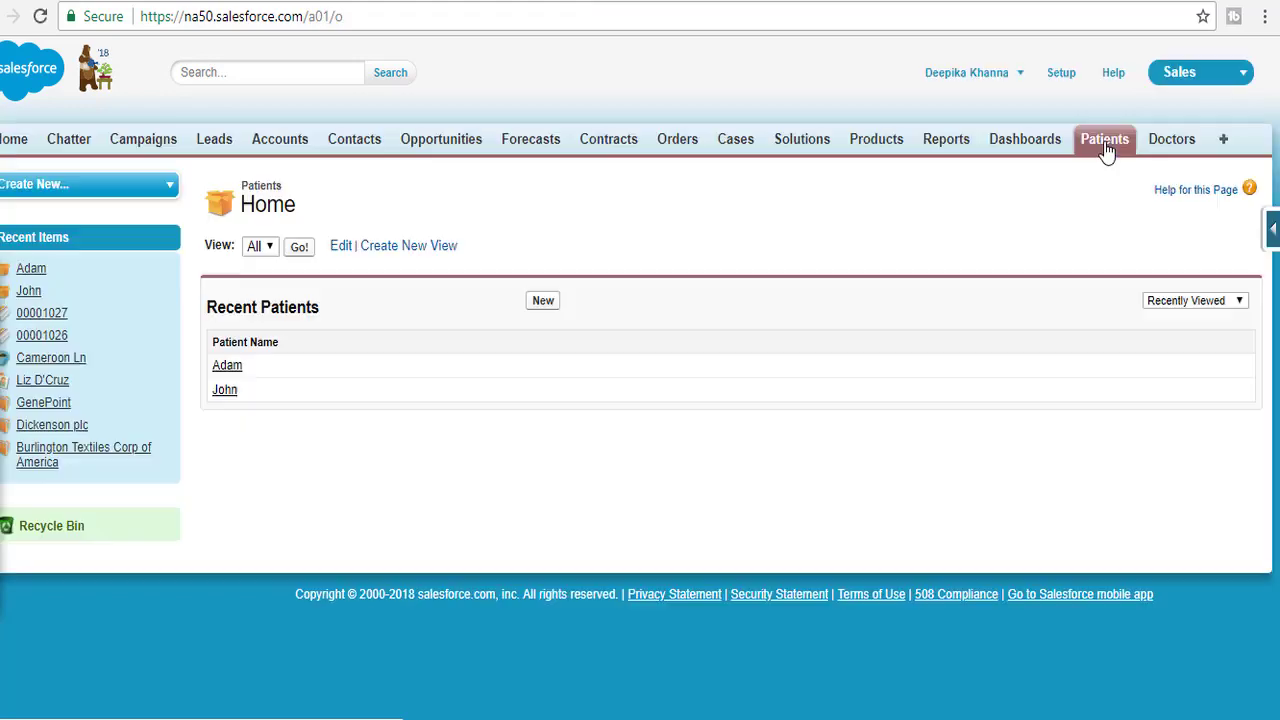
{"action": "left_click", "coordinate": [1272, 229]}
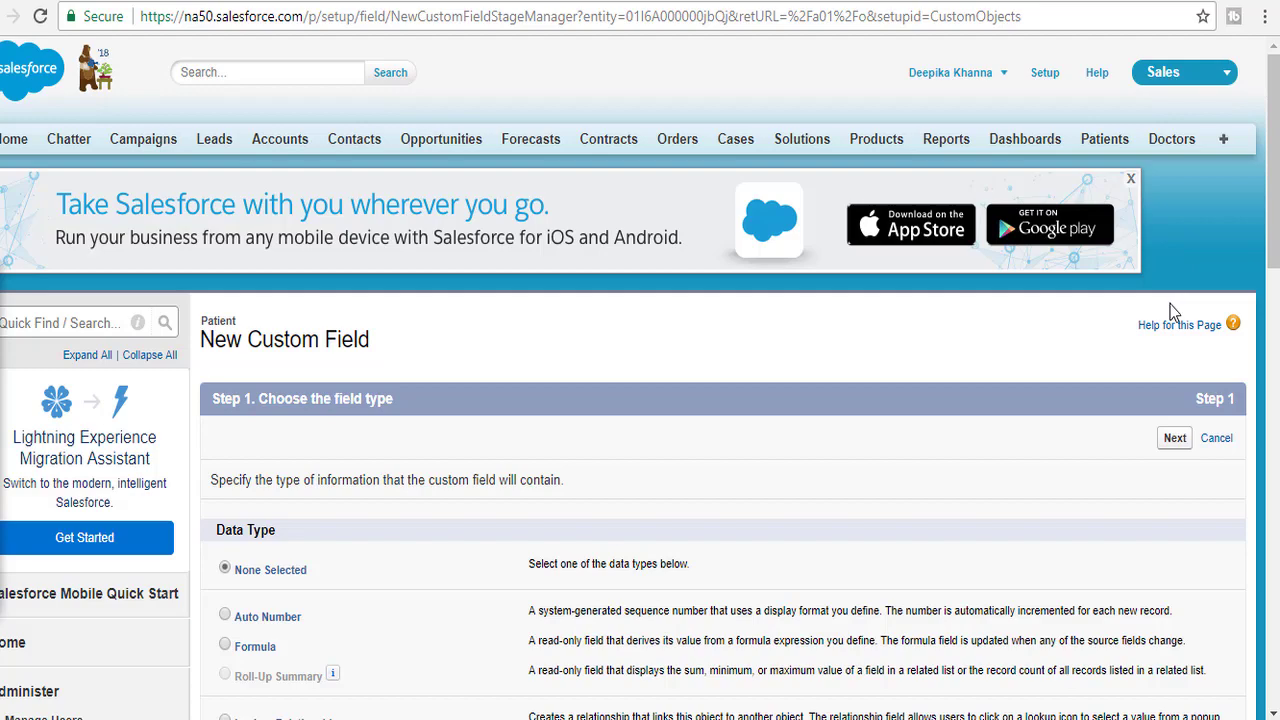
{"action": "scroll", "coordinate": [1166, 305], "scroll_direction": "down", "scroll_amount": 4}
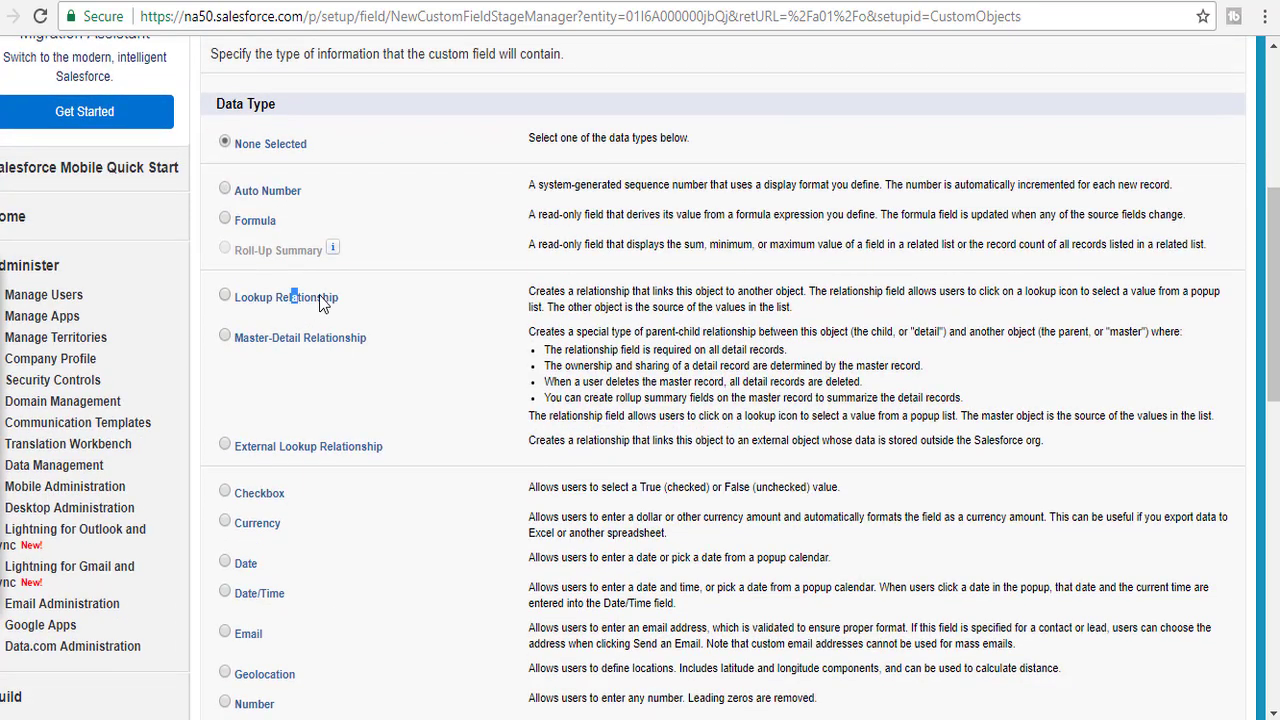
{"action": "left_click", "coordinate": [322, 298]}
{"action": "scroll", "coordinate": [315, 321], "scroll_direction": "down", "scroll_amount": 3}
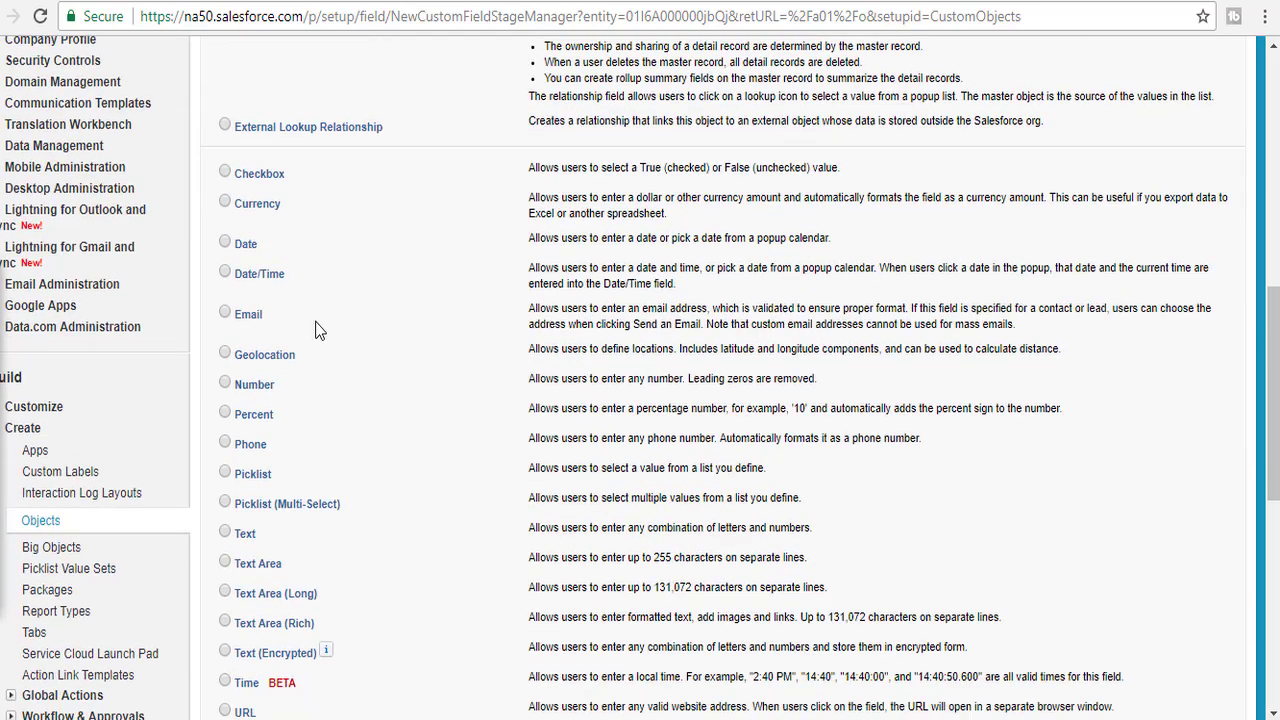
{"action": "scroll", "coordinate": [315, 321], "scroll_direction": "down", "scroll_amount": 8}
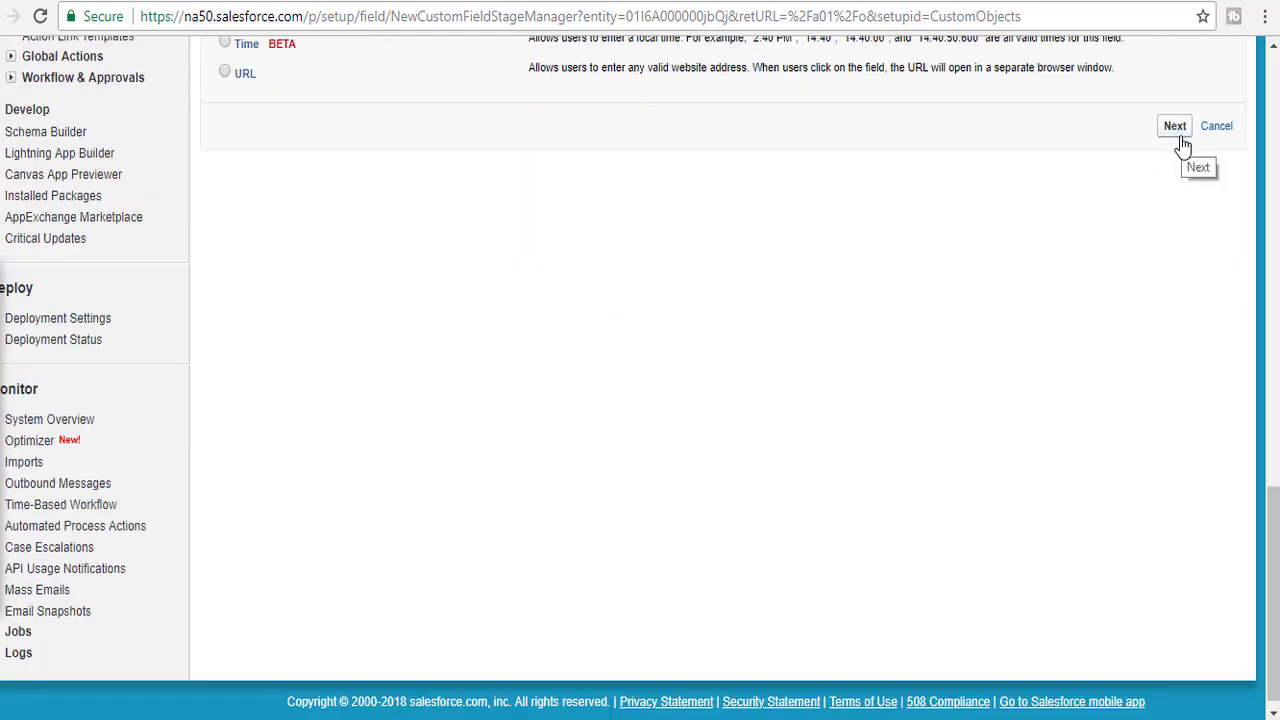
{"action": "left_click", "coordinate": [1178, 134]}
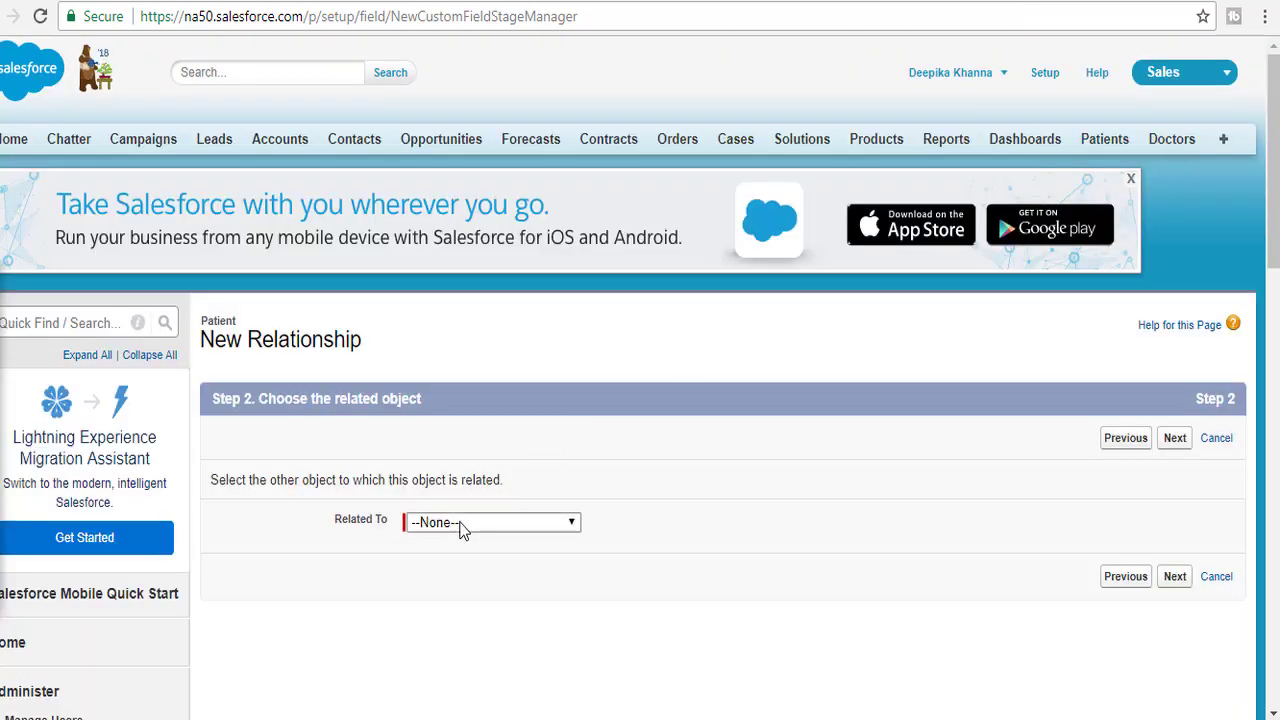
- Relate the Patient lookup field to the Doctor object, with Doctor as field label and name and Patients as child relationship name
{"action": "left_click", "coordinate": [463, 522]}
{"action": "left_click", "coordinate": [418, 399]}
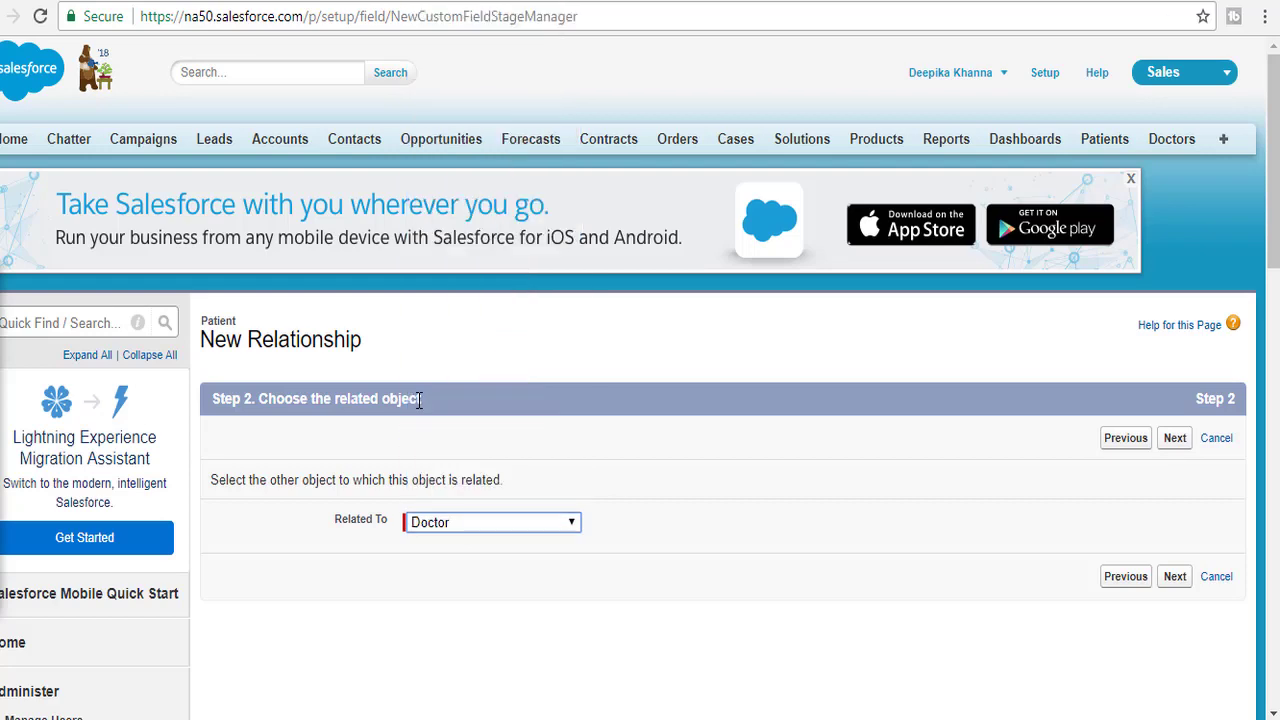
{"action": "left_click", "coordinate": [1172, 577]}
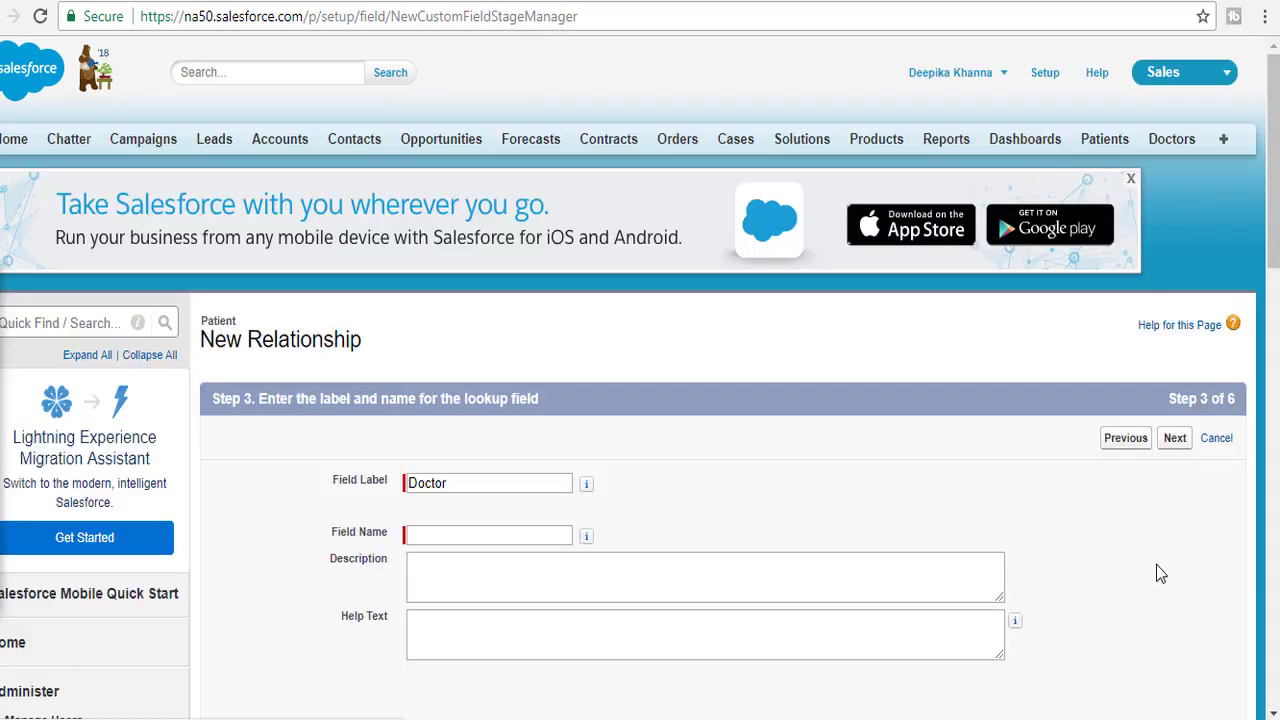
{"action": "scroll", "coordinate": [514, 449], "scroll_direction": "down", "scroll_amount": 2}
{"action": "left_click", "coordinate": [459, 269]}
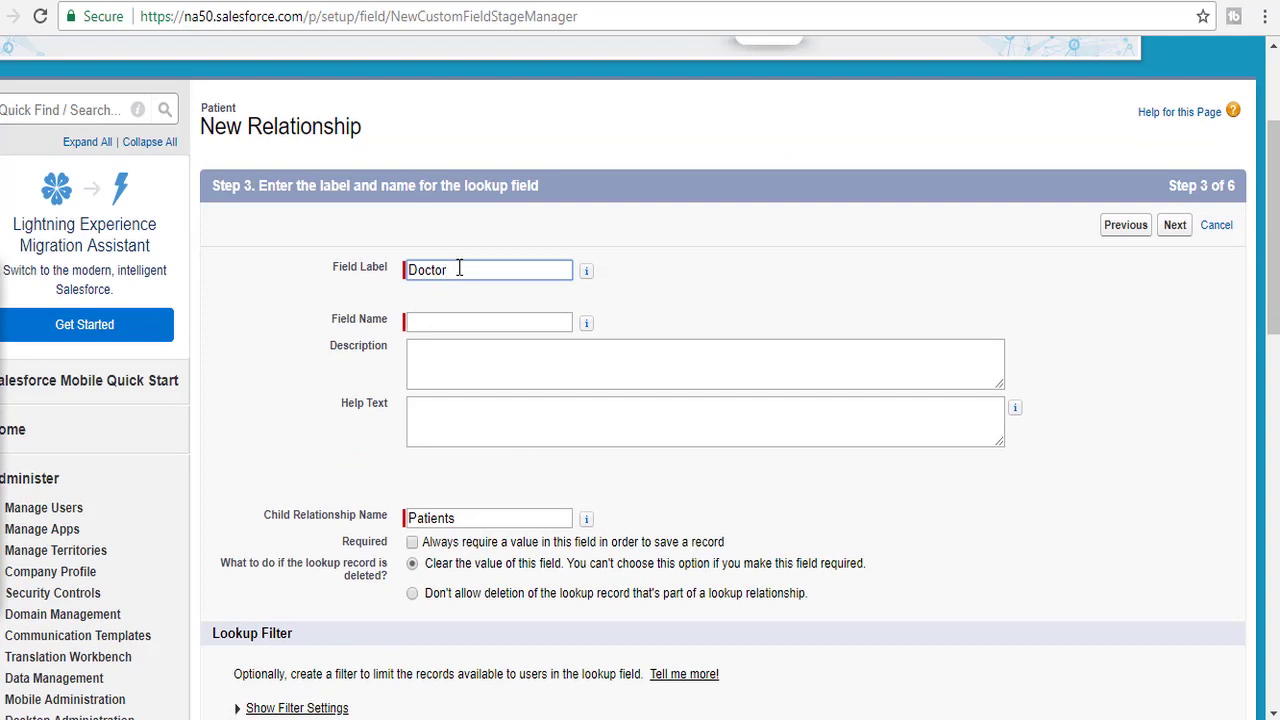
{"action": "key", "text": "Tab"}
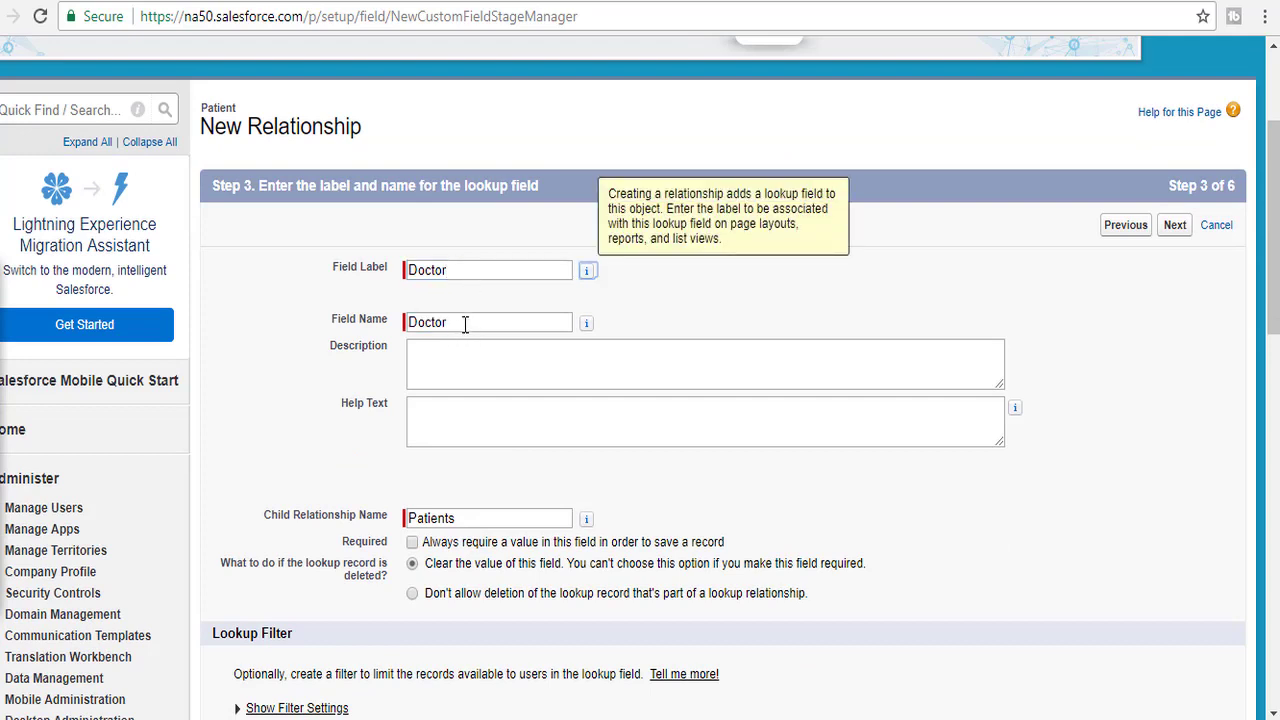
{"action": "left_click", "coordinate": [455, 270]}
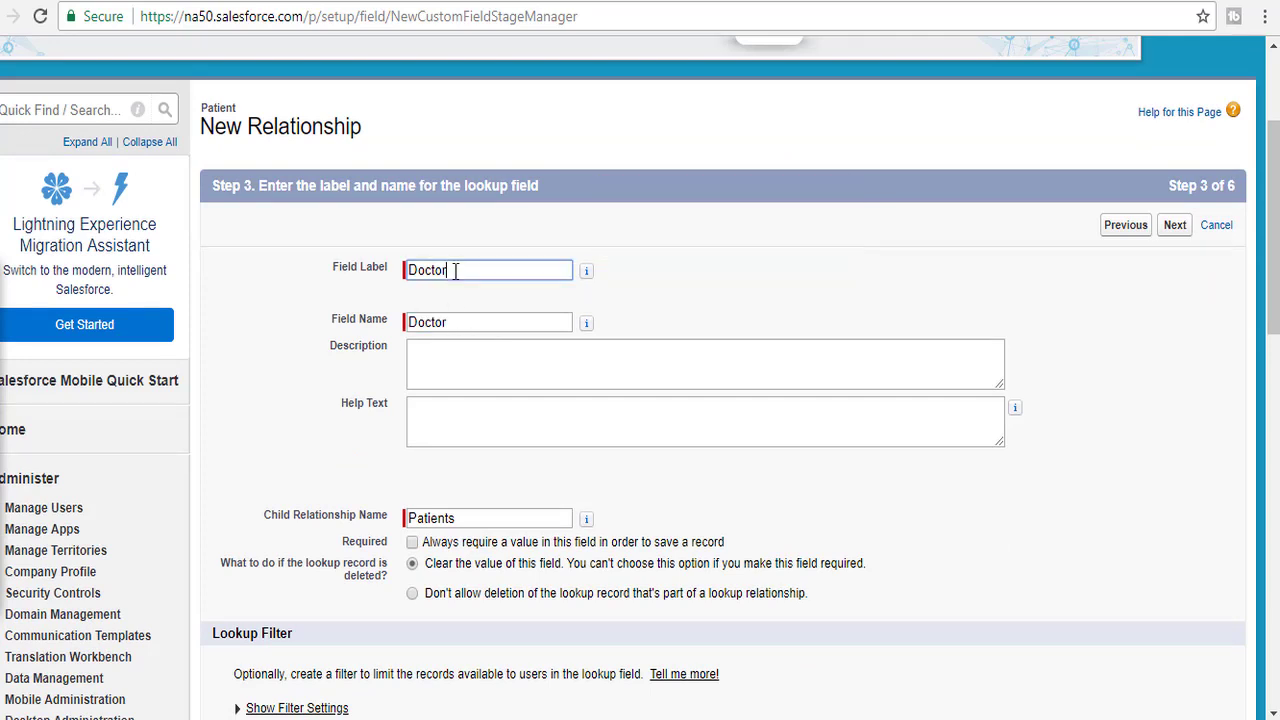
{"action": "double_click", "coordinate": [446, 322]}
{"action": "scroll", "coordinate": [450, 400], "scroll_direction": "down", "scroll_amount": 2}
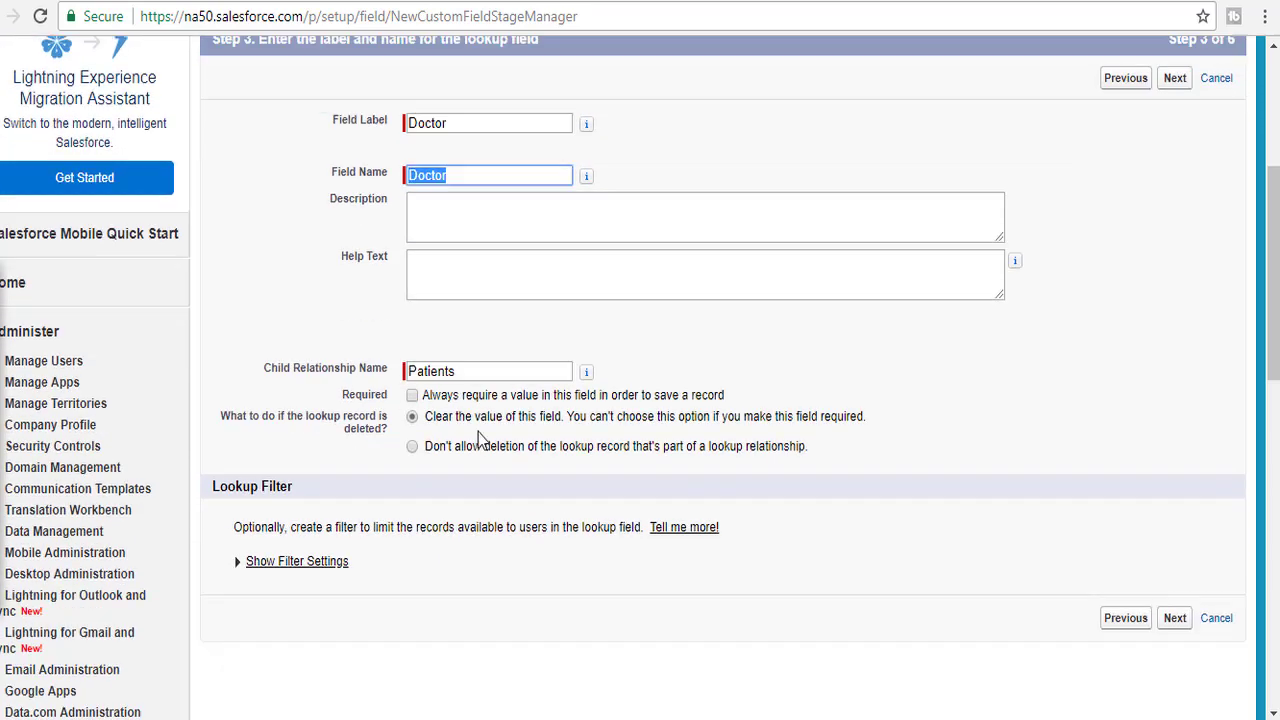
{"action": "left_click", "coordinate": [1175, 552]}
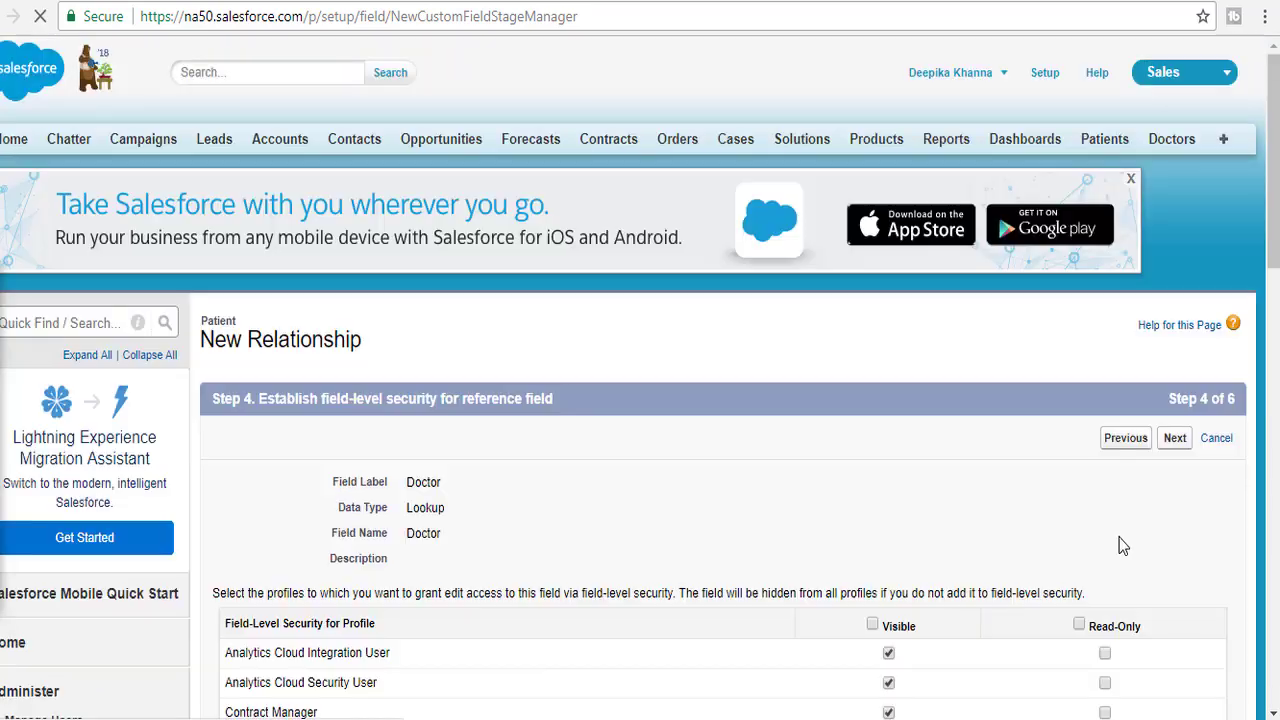
- Make the Doctor lookup field visible to all profiles and continue to the page layout selection
{"action": "scroll", "coordinate": [917, 292], "scroll_direction": "down", "scroll_amount": 3}
{"action": "left_click", "coordinate": [874, 305]}
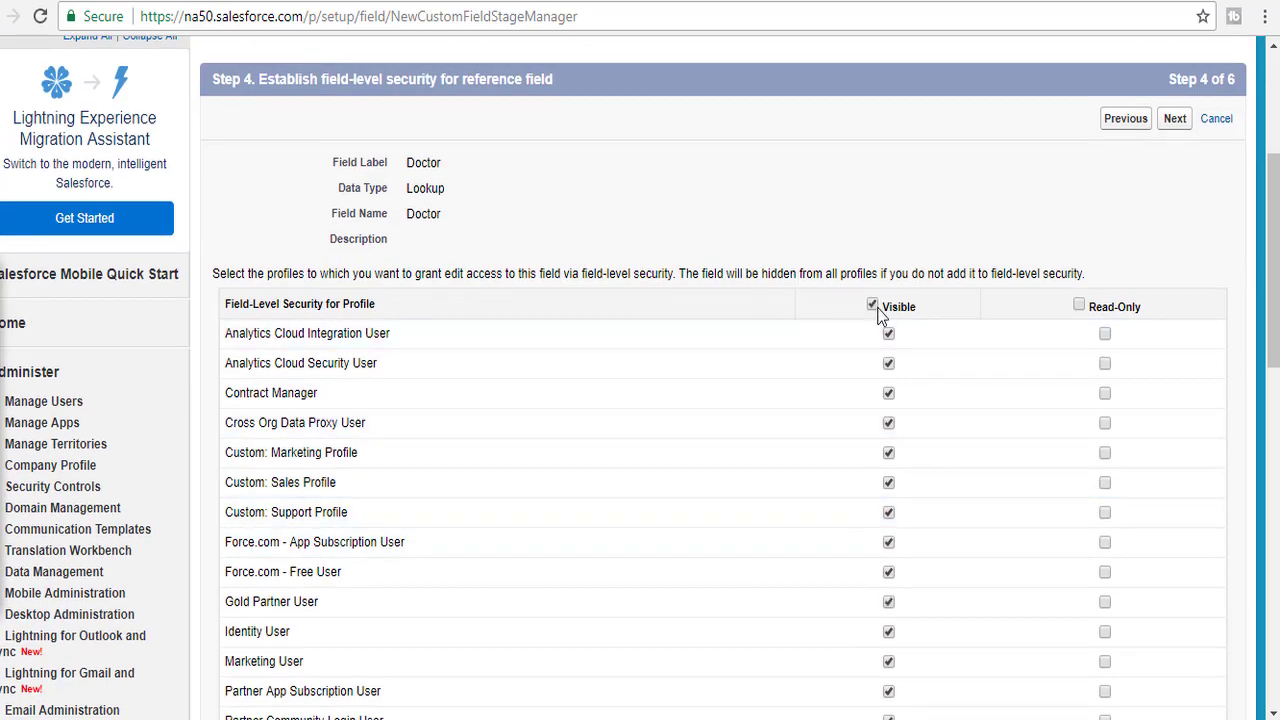
{"action": "scroll", "coordinate": [860, 360], "scroll_direction": "down", "scroll_amount": 4}
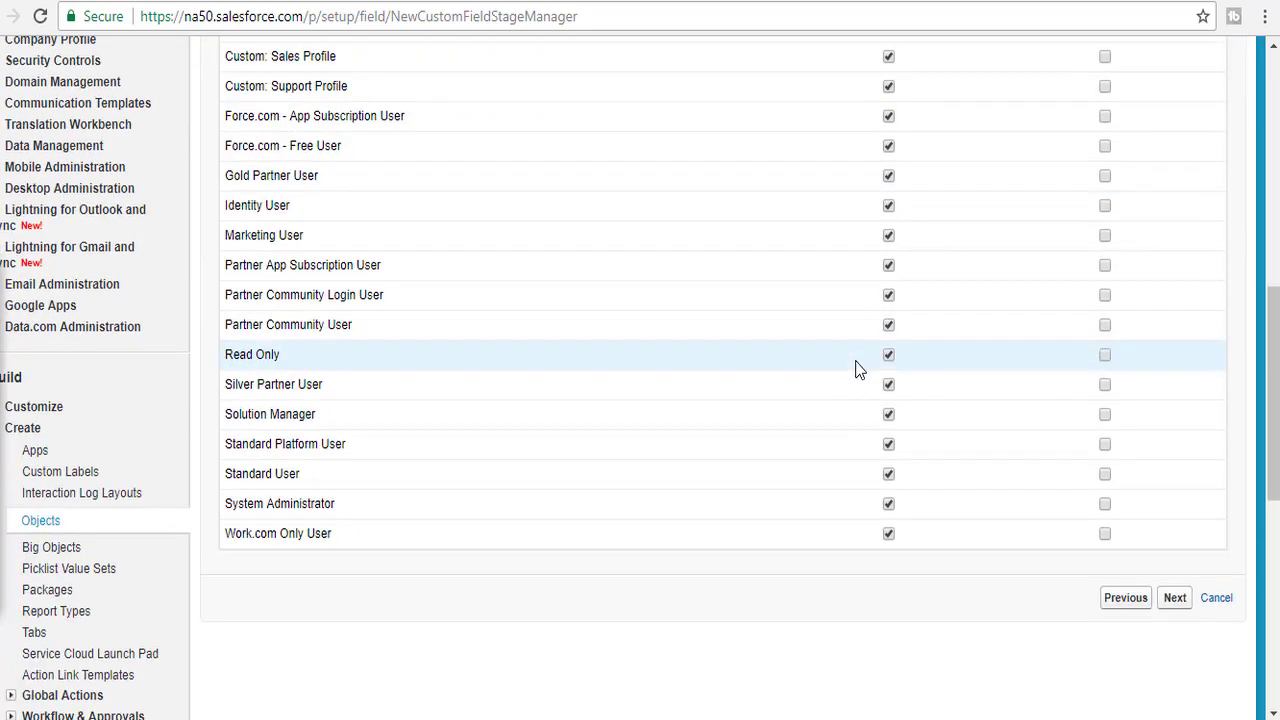
{"action": "left_click", "coordinate": [1177, 597]}
{"action": "scroll", "coordinate": [635, 370], "scroll_direction": "down", "scroll_amount": 1}
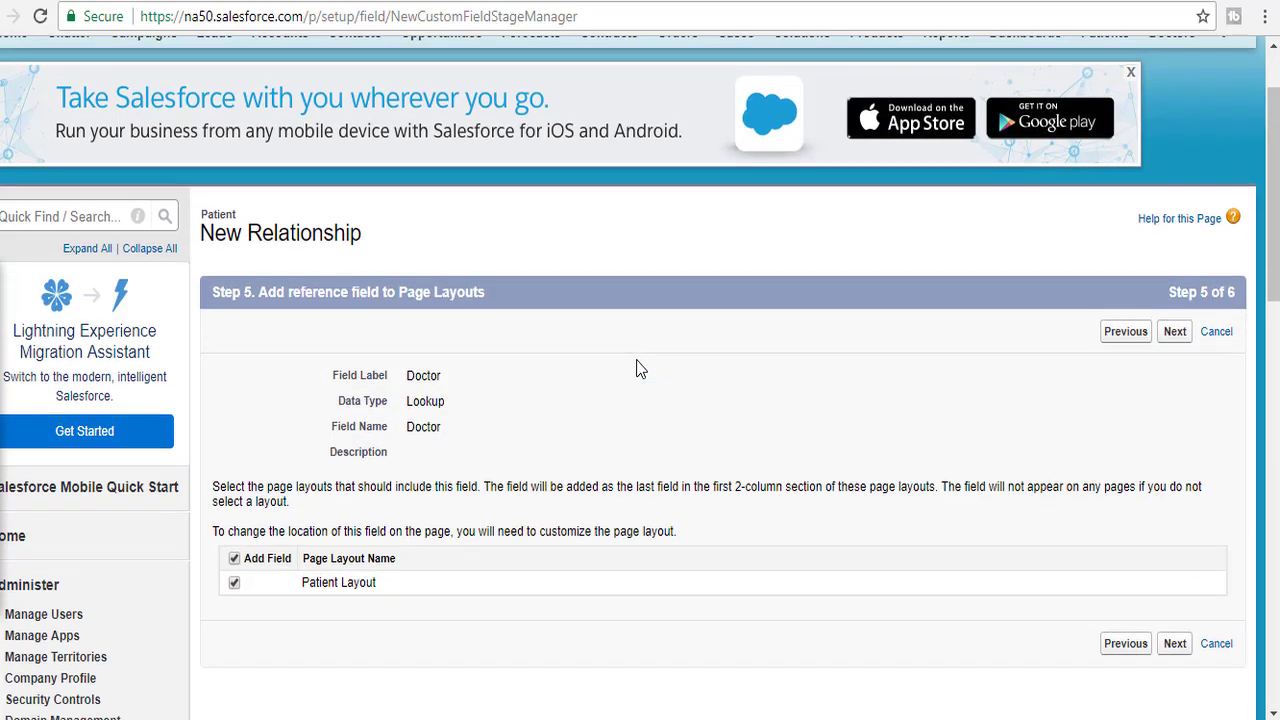
- Keep the Doctor field on Patient Layout, add the Patients related list to Doctor Layout, and save the relationship
{"action": "left_click", "coordinate": [1175, 643]}
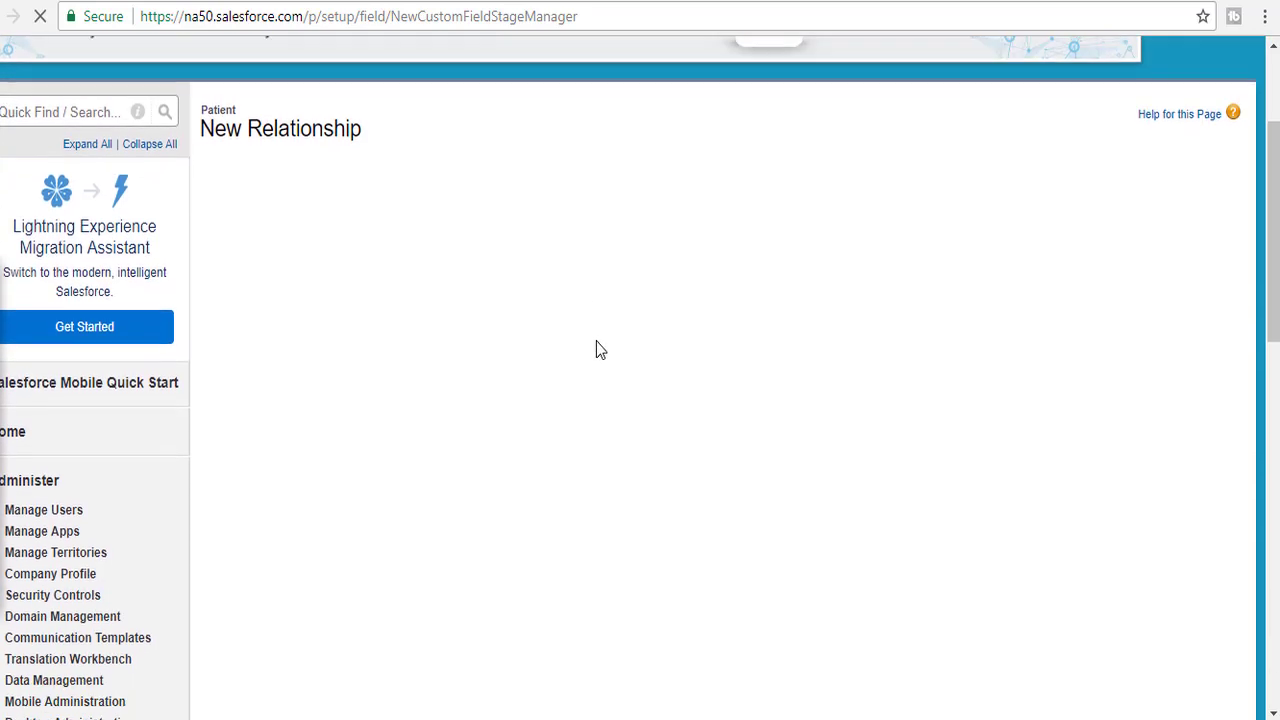
{"action": "scroll", "coordinate": [560, 335], "scroll_direction": "down", "scroll_amount": 3}
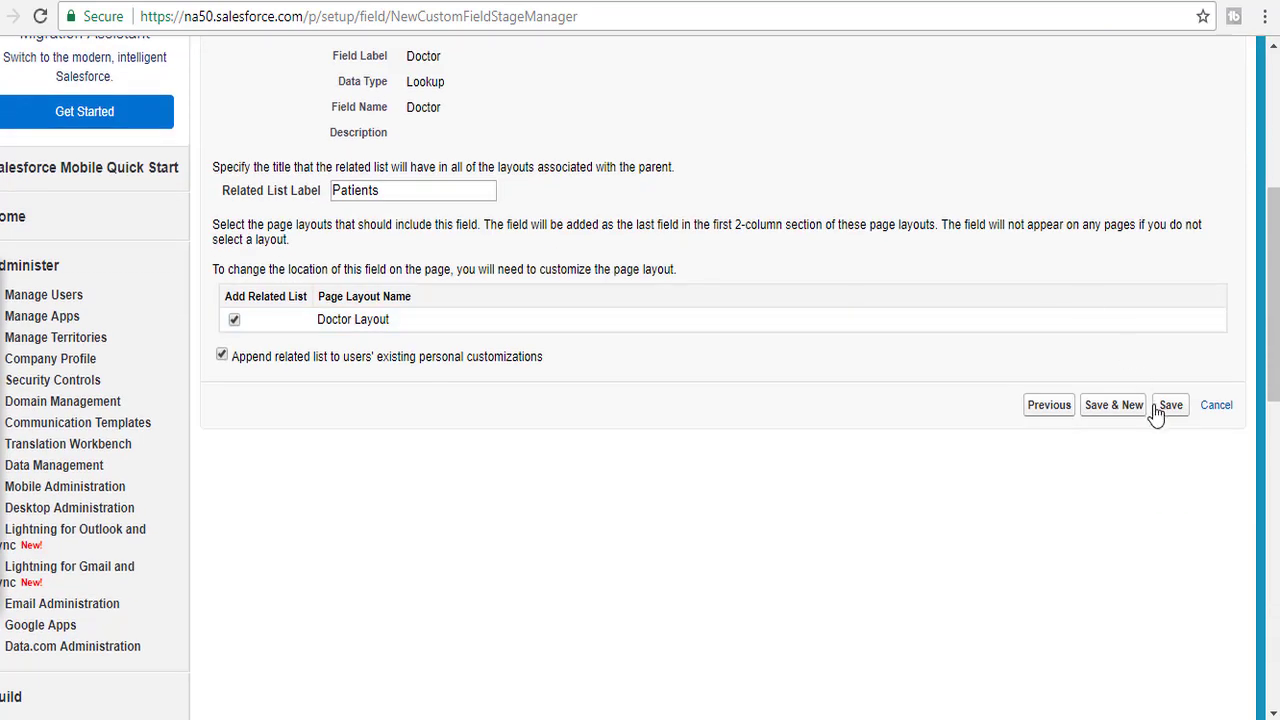
{"action": "left_click", "coordinate": [1176, 408]}
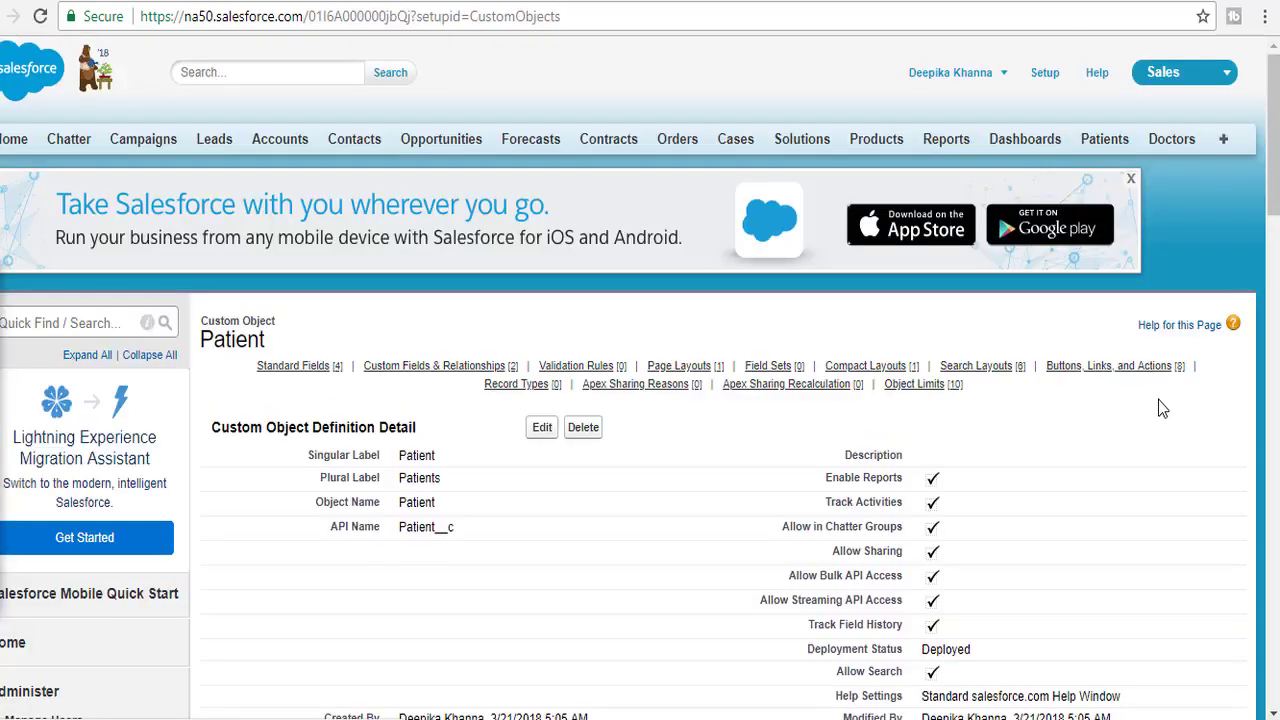
- Start a new patient record and examine its Doctor lookup for available doctor records, closing the lookup without a selection
{"action": "left_click", "coordinate": [1121, 142]}
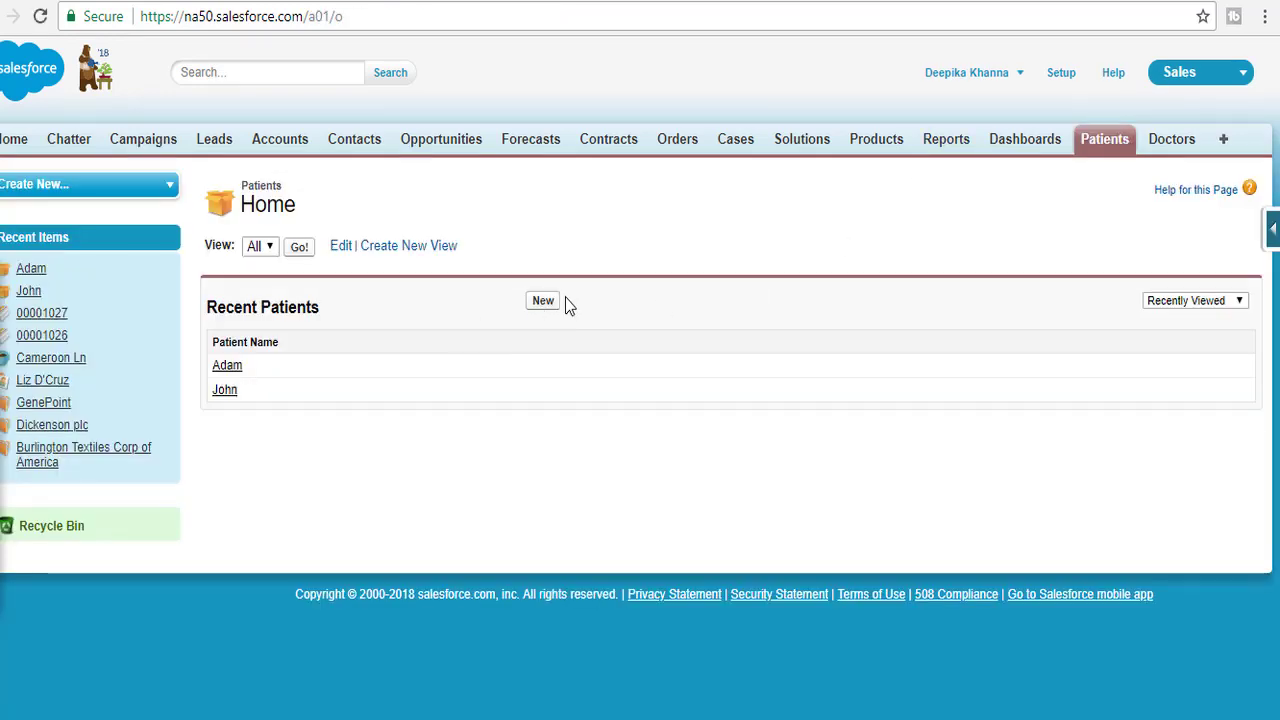
{"action": "left_click", "coordinate": [556, 301]}
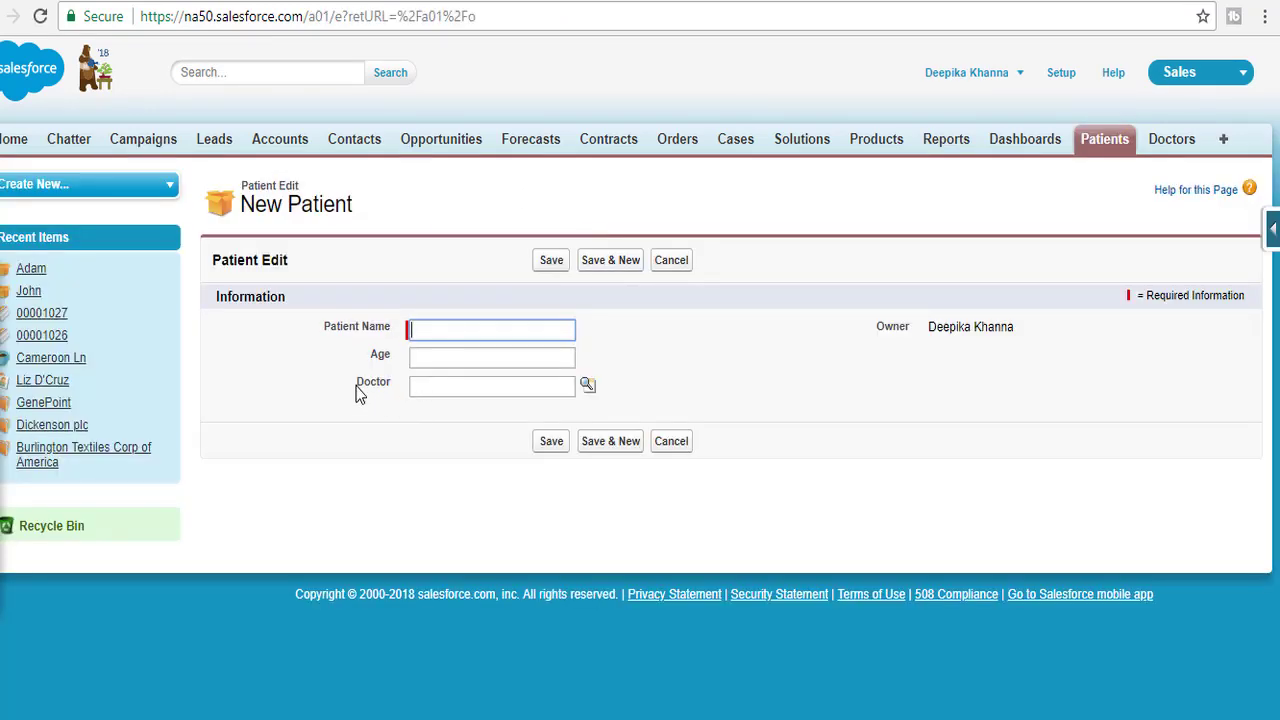
{"action": "left_click_drag", "start_coordinate": [356, 386], "coordinate": [388, 390]}
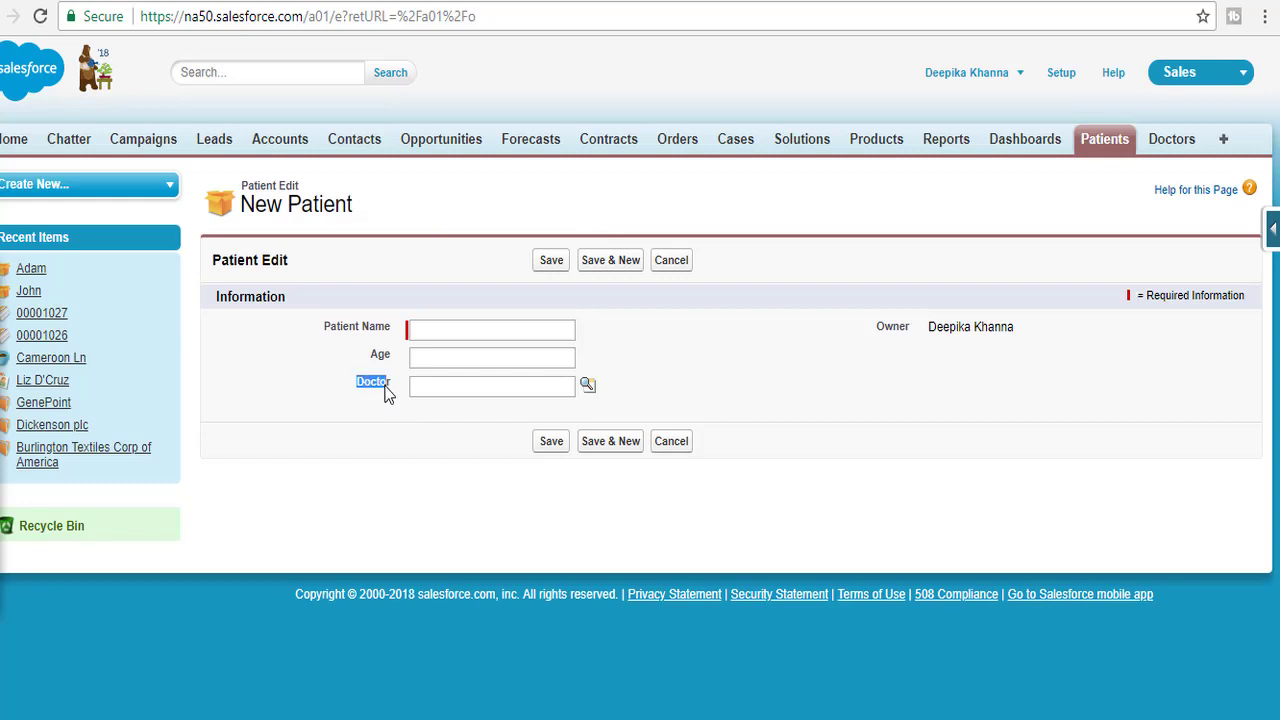
{"action": "left_click", "coordinate": [462, 392]}
{"action": "left_click", "coordinate": [588, 385]}
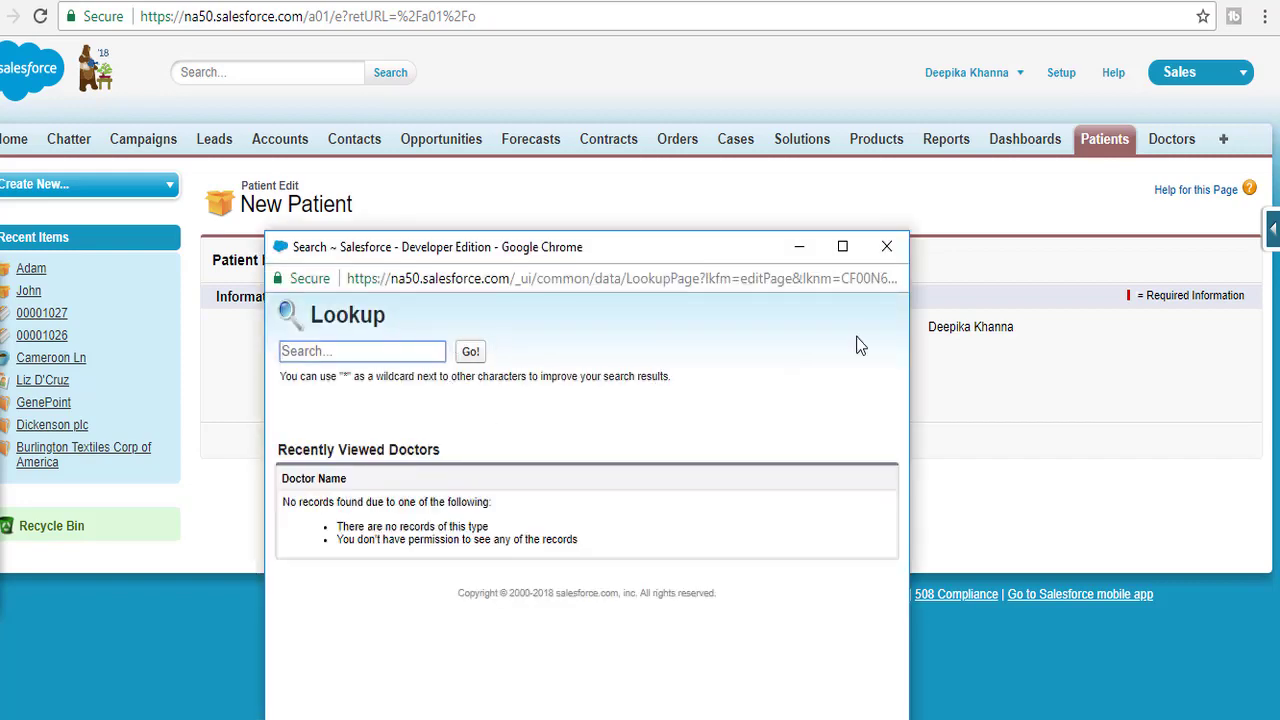
{"action": "left_click", "coordinate": [886, 246]}
- Create and save a doctor record, entering the doctor's name and an experience of 5
{"action": "left_click", "coordinate": [1172, 140]}
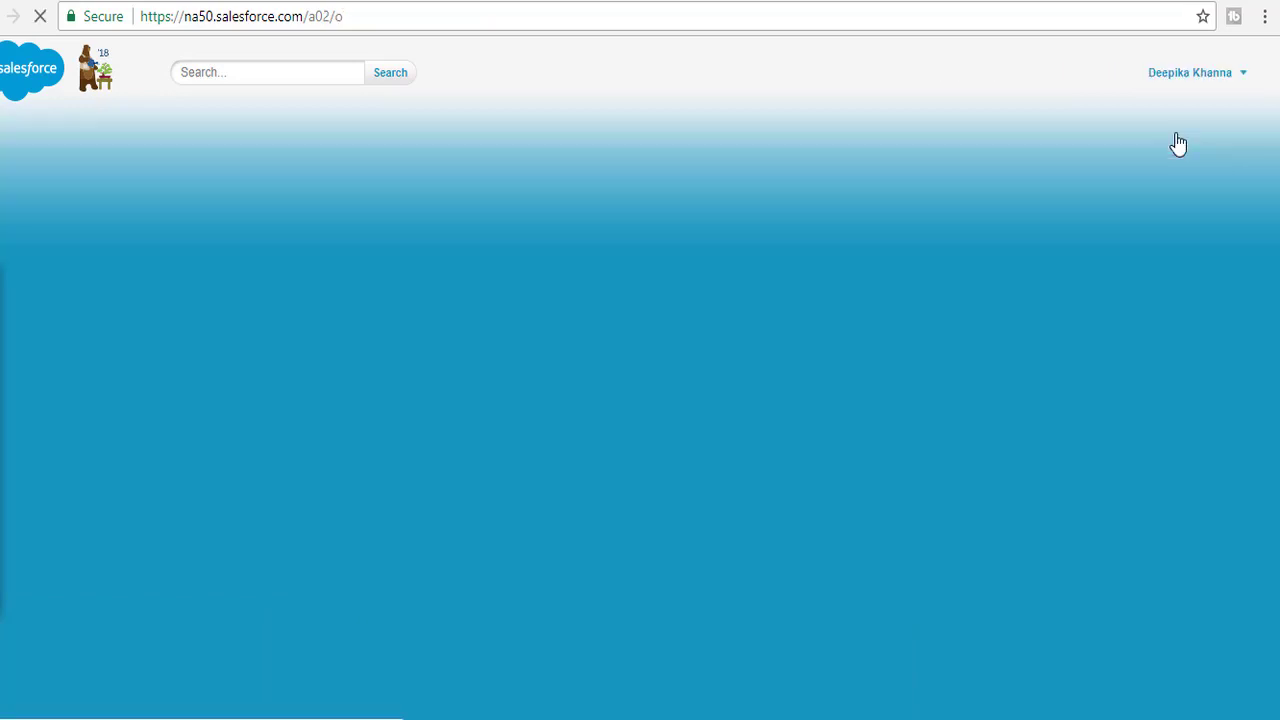
{"action": "left_click", "coordinate": [547, 299]}
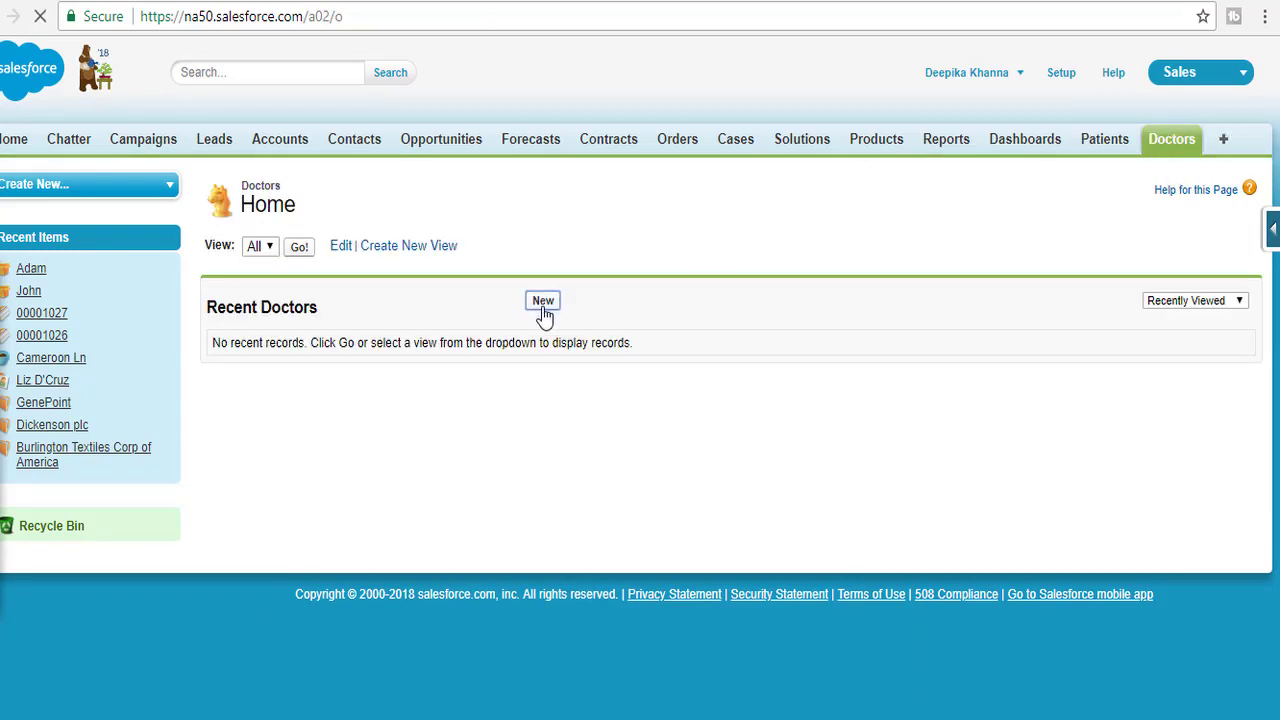
{"action": "type", "text": "Manish"}
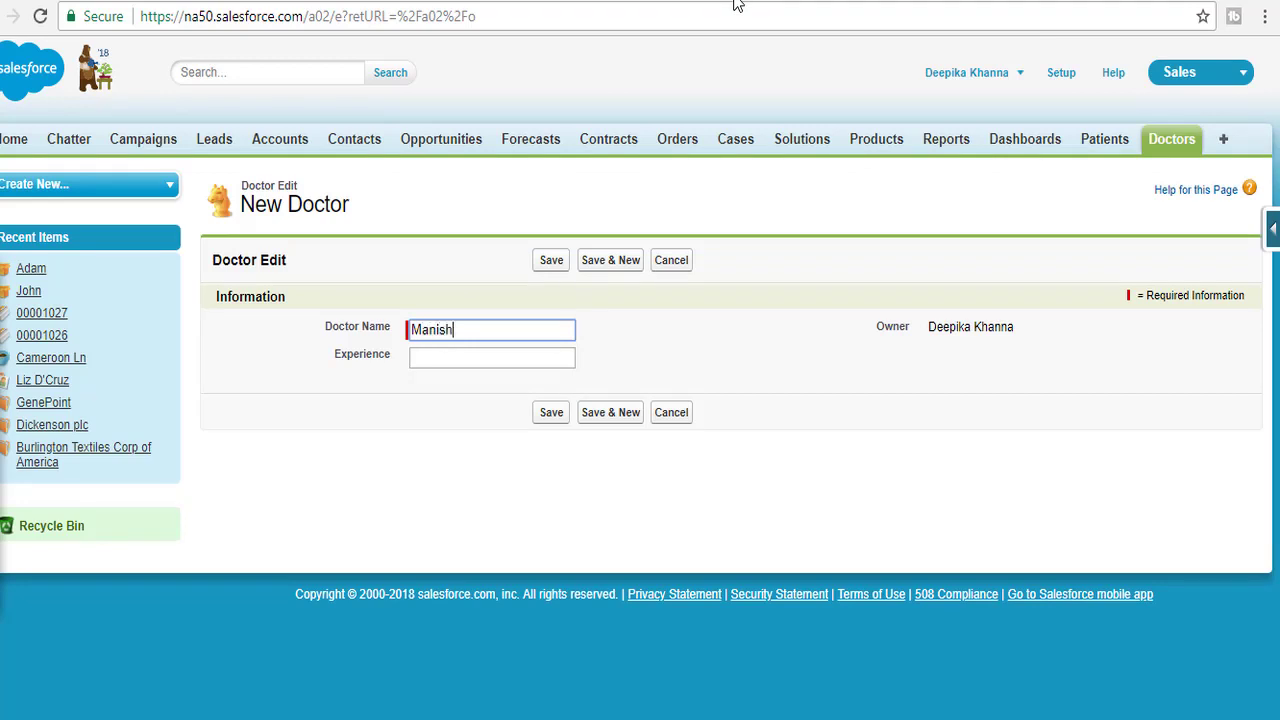
{"action": "key", "text": "Tab"}
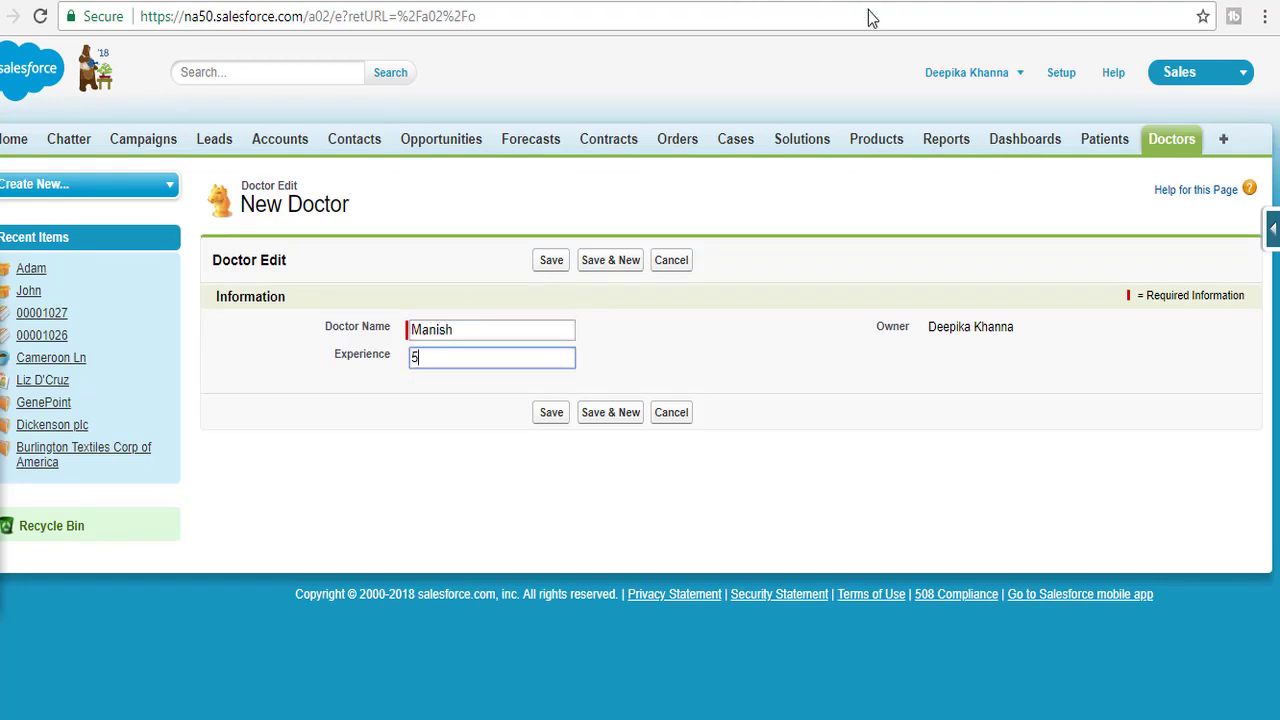
{"action": "left_click", "coordinate": [551, 412]}
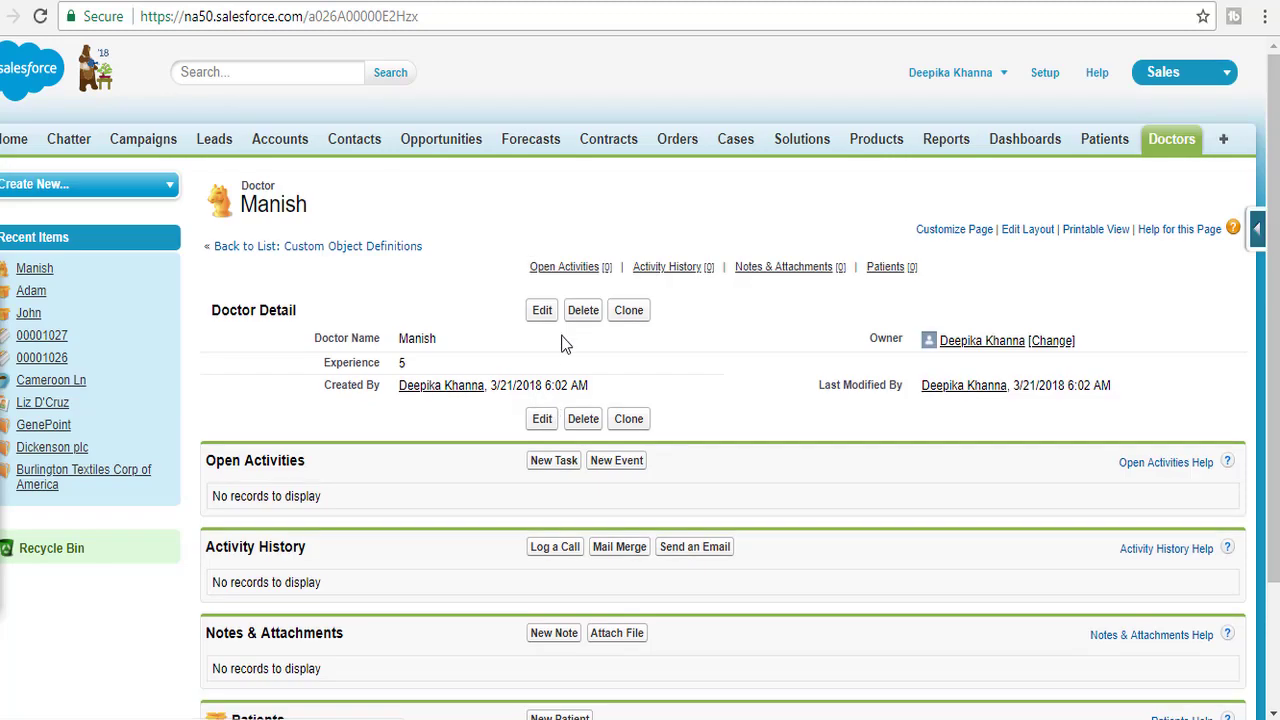
- Create and save a second doctor record, entering the doctor's name and an experience of 20
{"action": "left_click", "coordinate": [1187, 137]}
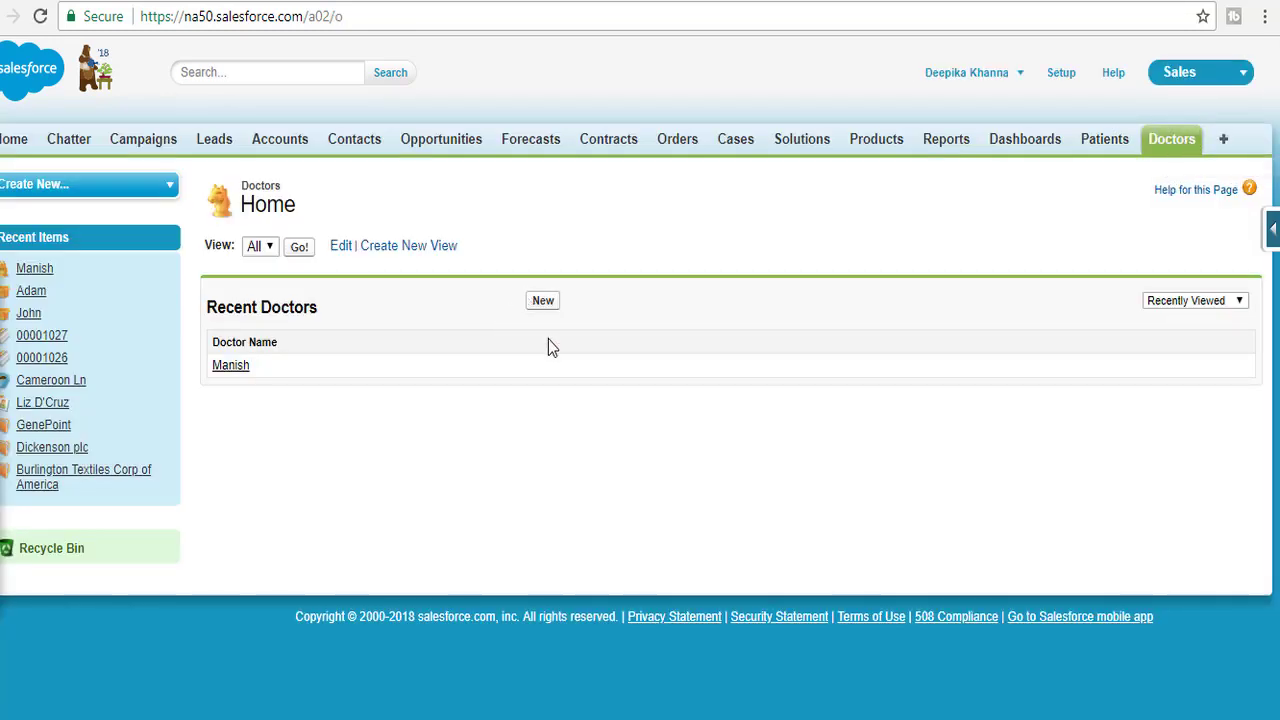
{"action": "left_click", "coordinate": [544, 302]}
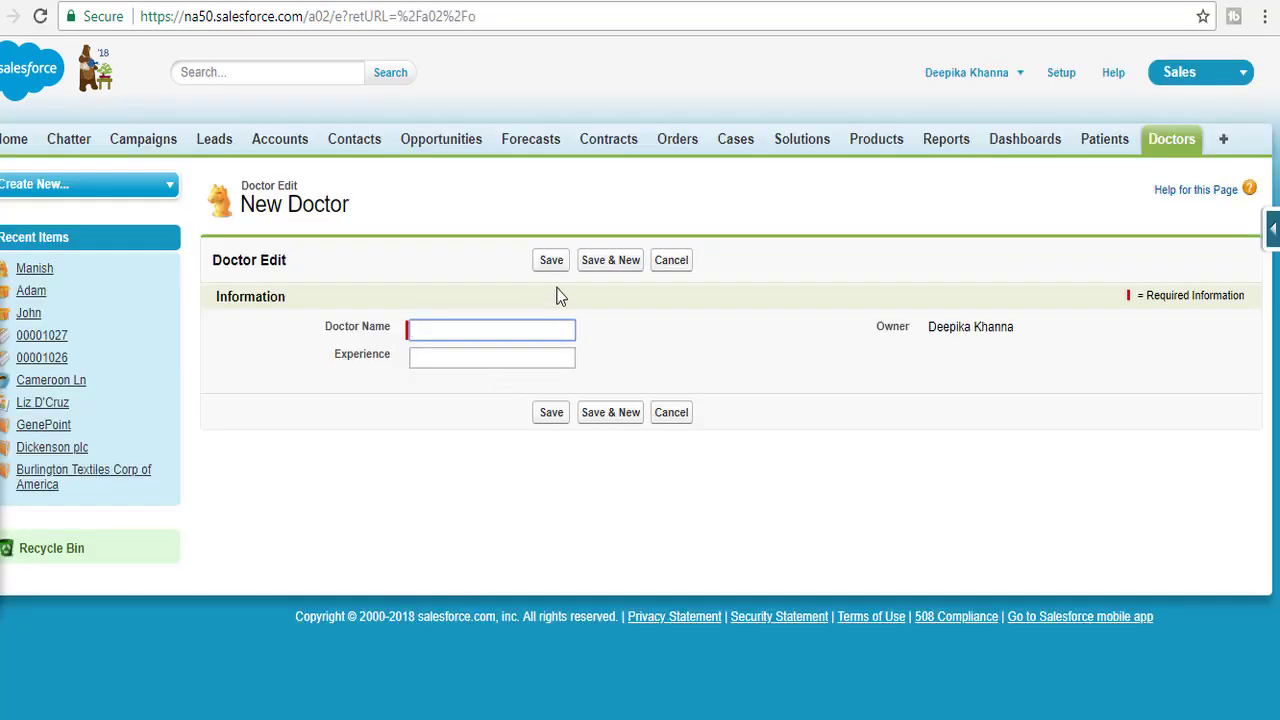
{"action": "key", "text": "Tab"}
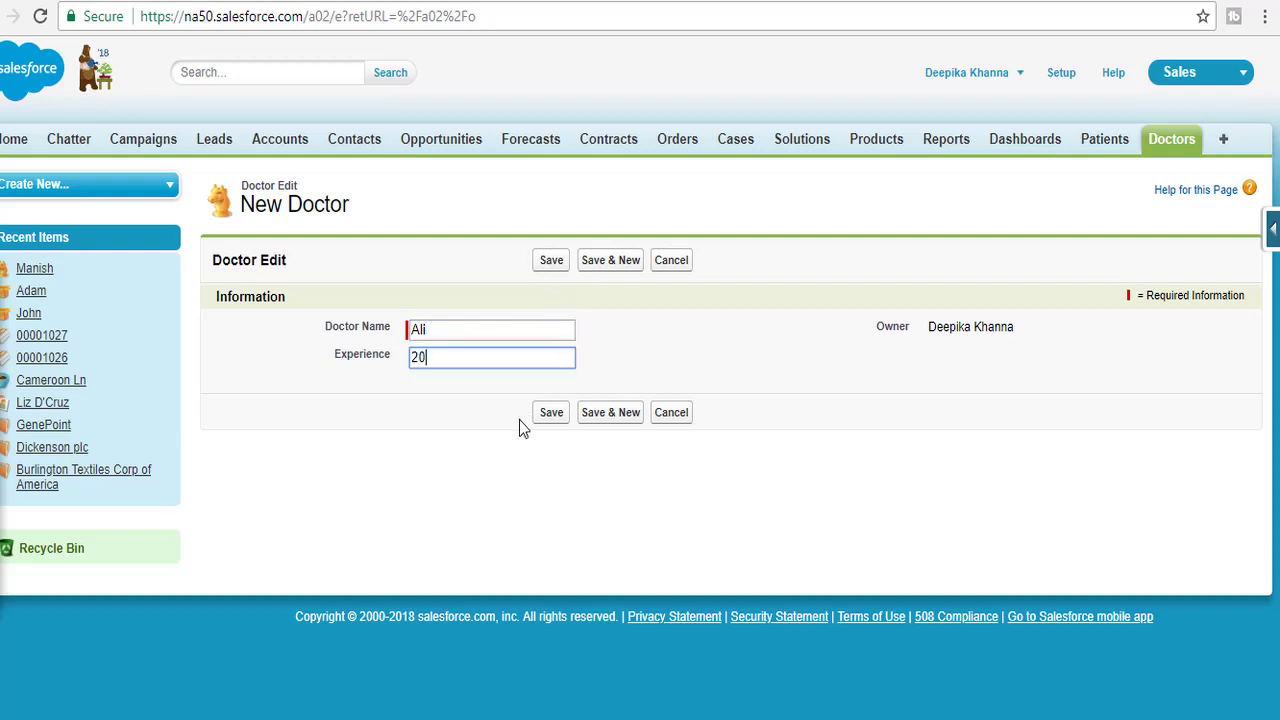
{"action": "left_click", "coordinate": [552, 414]}
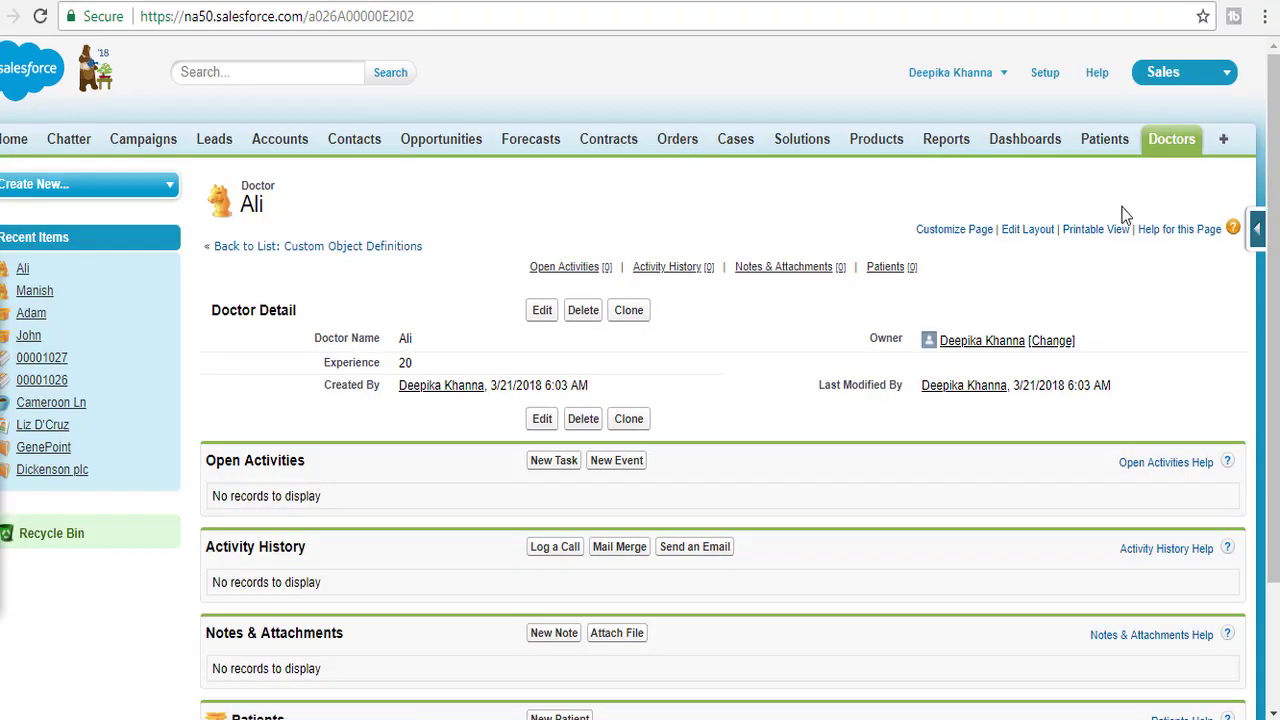
- Edit the patient record with age 45, assign the doctor with experience 20 through the Doctor lookup, and save
{"action": "left_click", "coordinate": [1104, 142]}
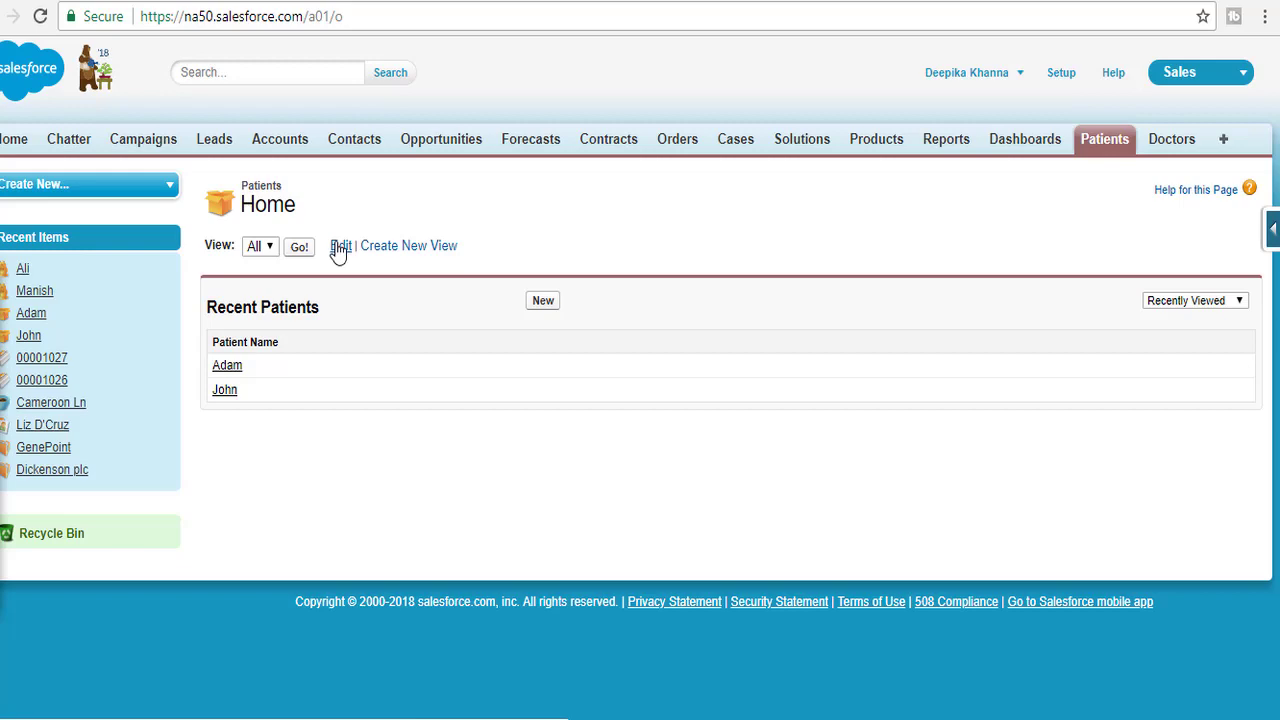
{"action": "left_click", "coordinate": [226, 366]}
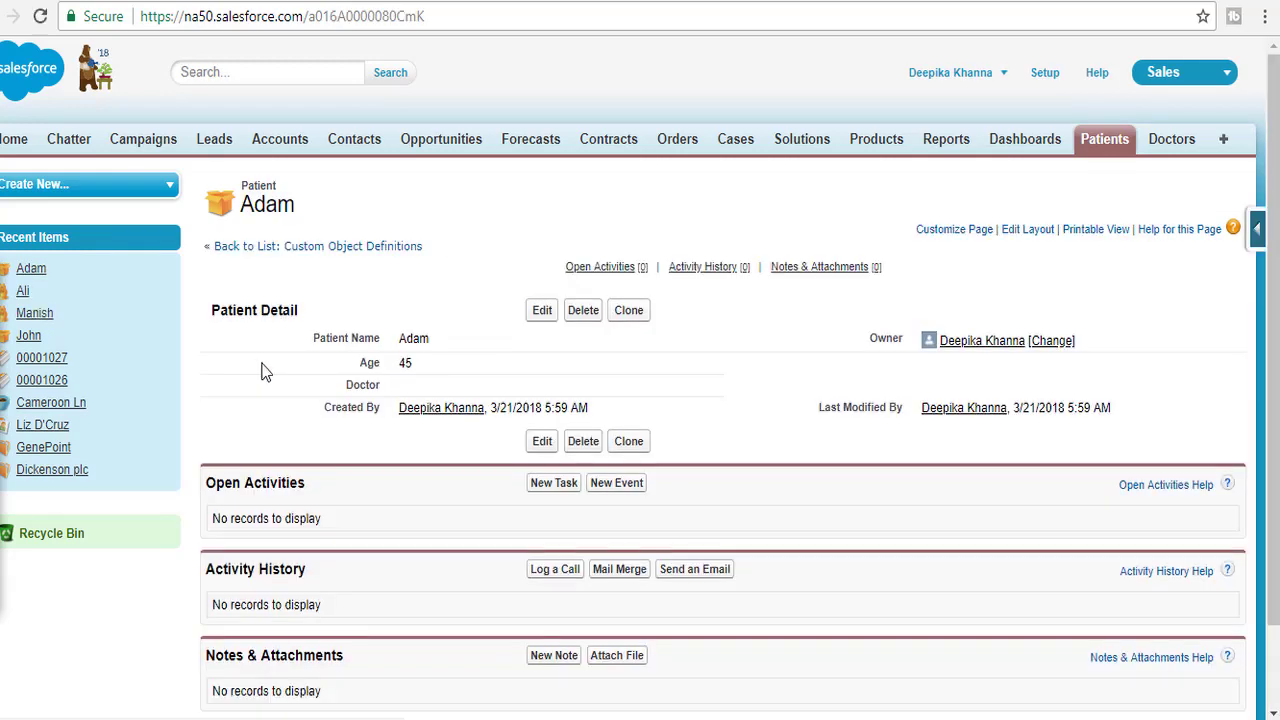
{"action": "left_click", "coordinate": [542, 311]}
{"action": "left_click_drag", "start_coordinate": [356, 388], "coordinate": [392, 386]}
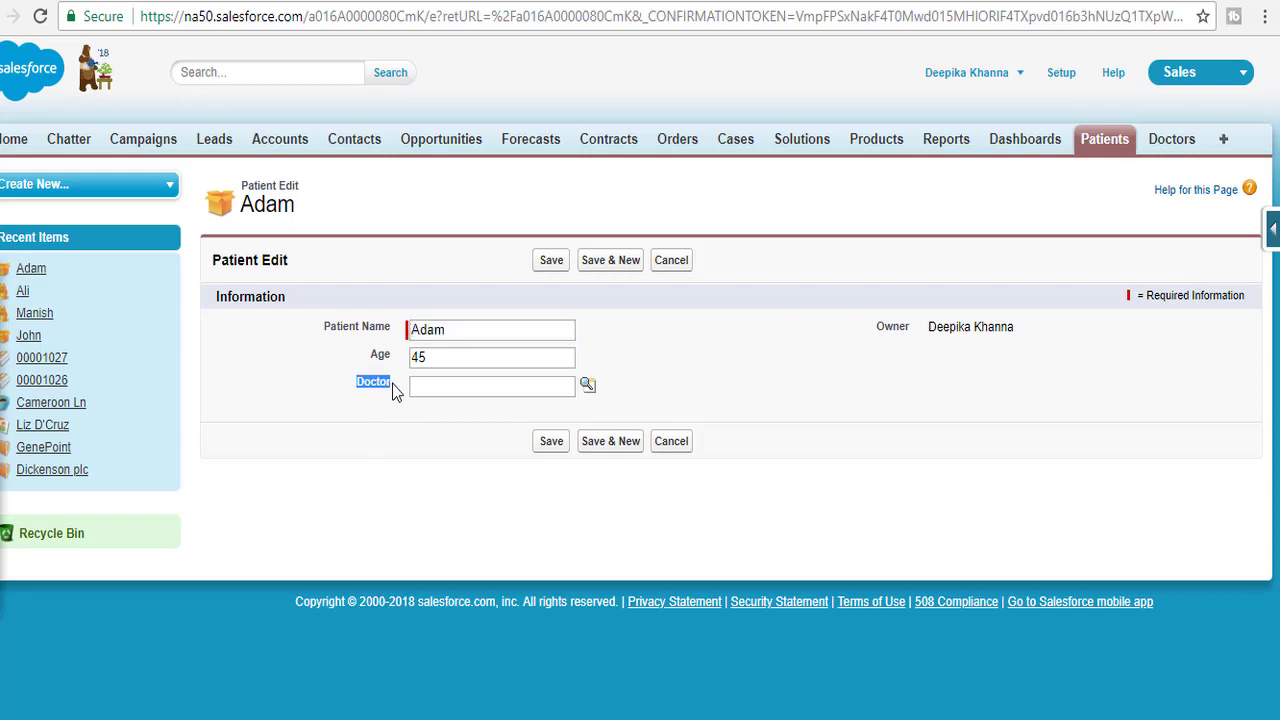
{"action": "left_click", "coordinate": [587, 388]}
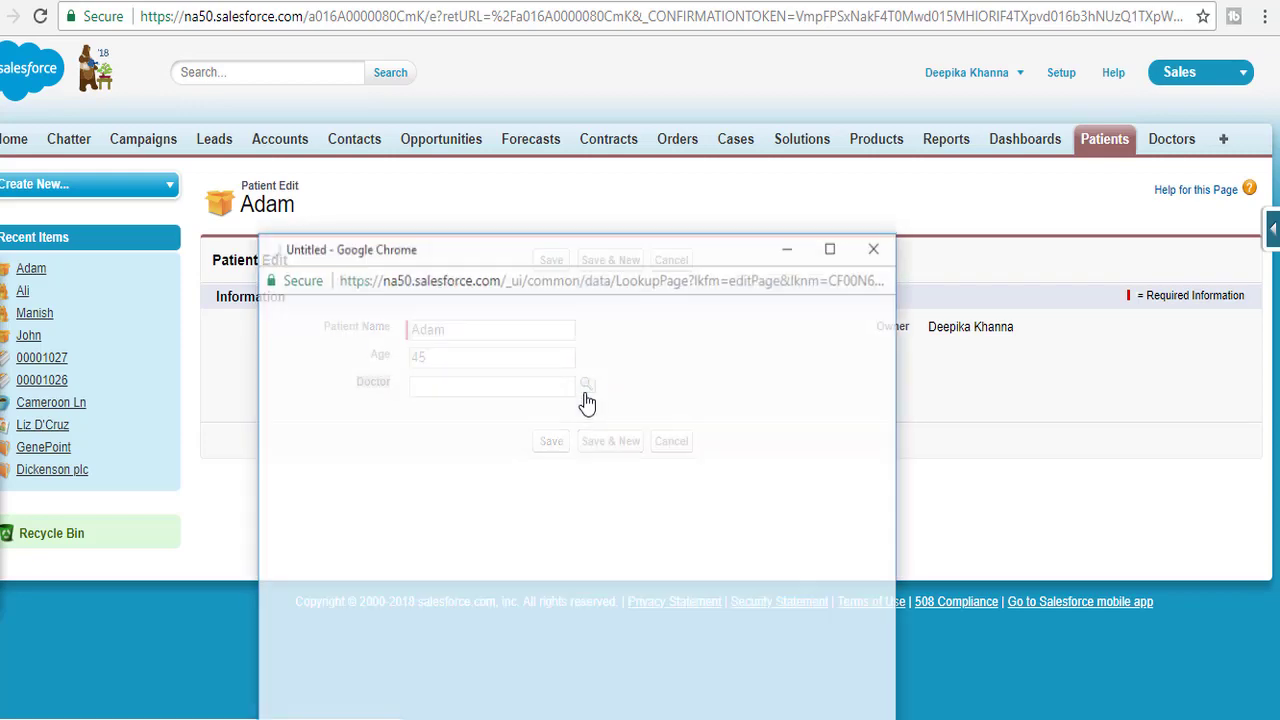
{"action": "left_click", "coordinate": [280, 502]}
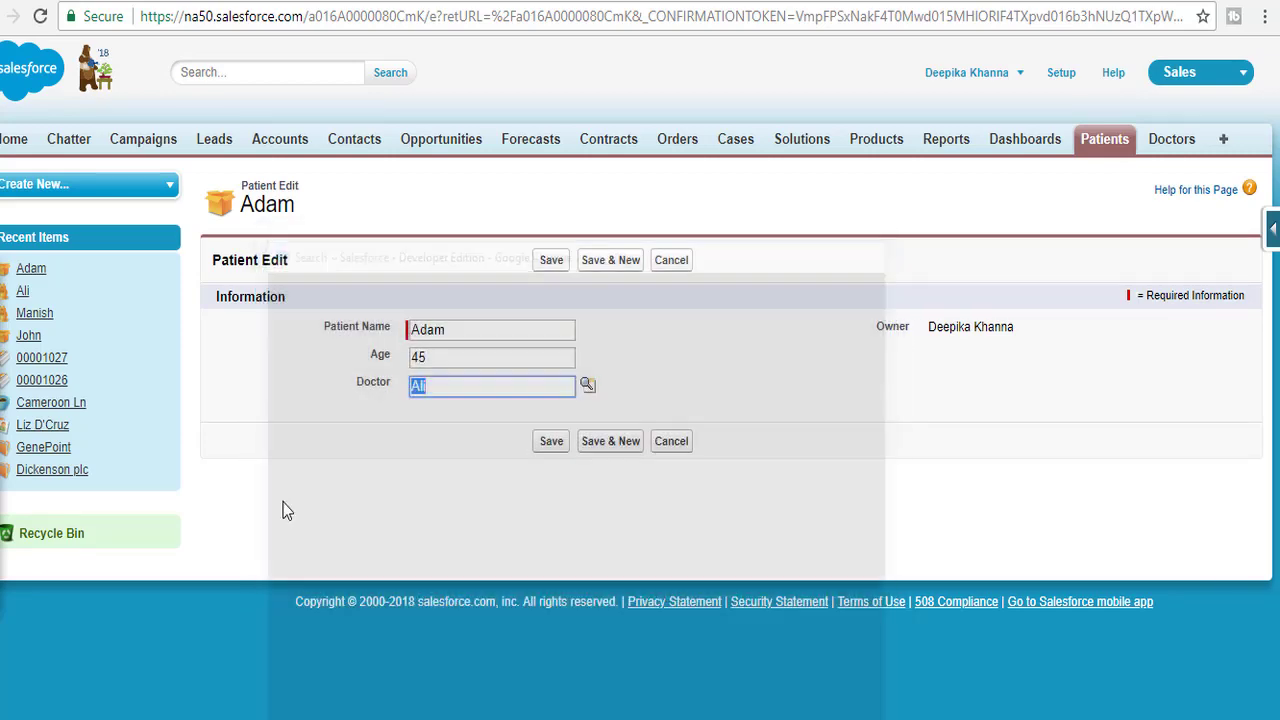
{"action": "left_click", "coordinate": [550, 447]}
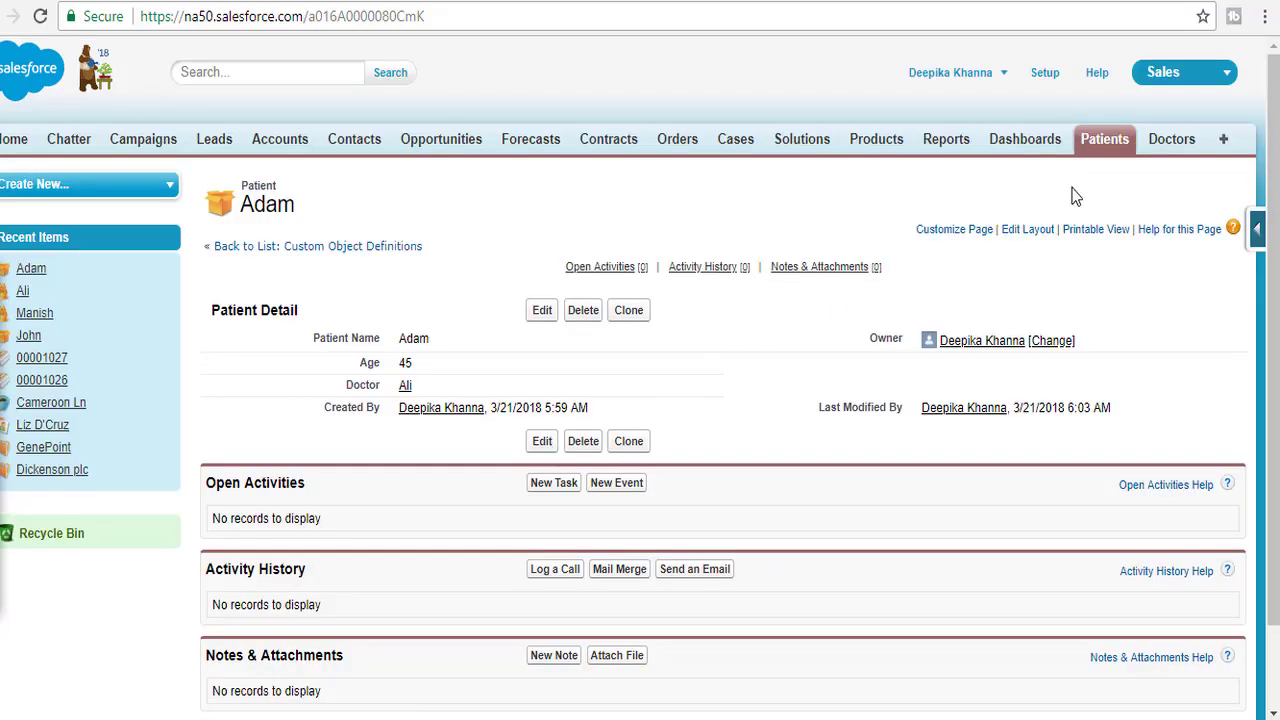
- Edit the patient record with age 60, assign the doctor with experience 5 through the Doctor lookup, and save
{"action": "left_click", "coordinate": [1101, 145]}
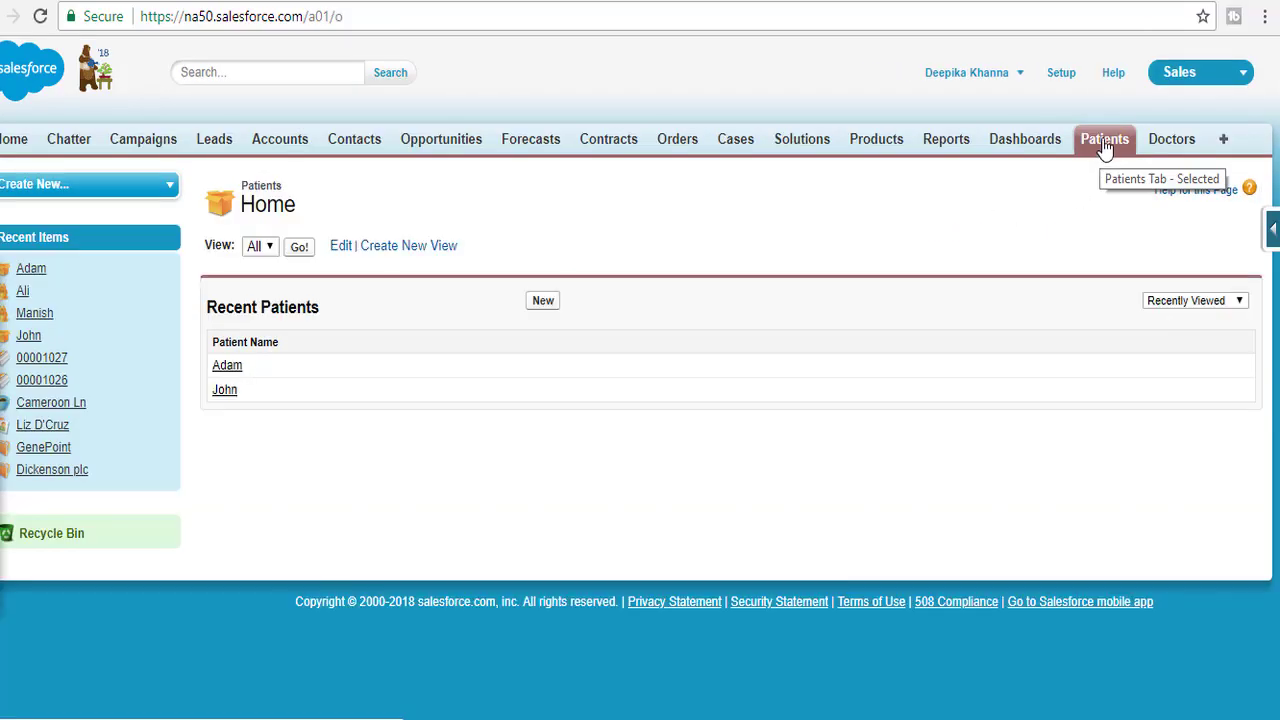
{"action": "left_click", "coordinate": [222, 394]}
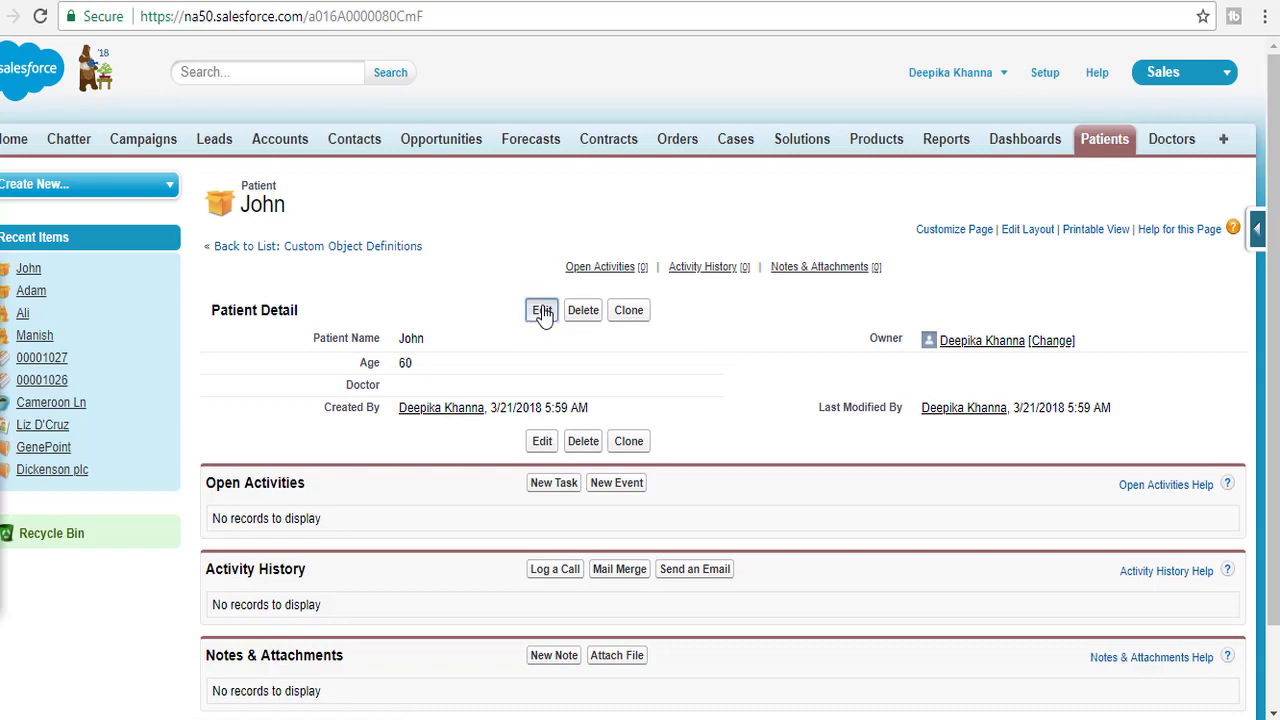
{"action": "left_click", "coordinate": [541, 311]}
{"action": "left_click", "coordinate": [443, 385]}
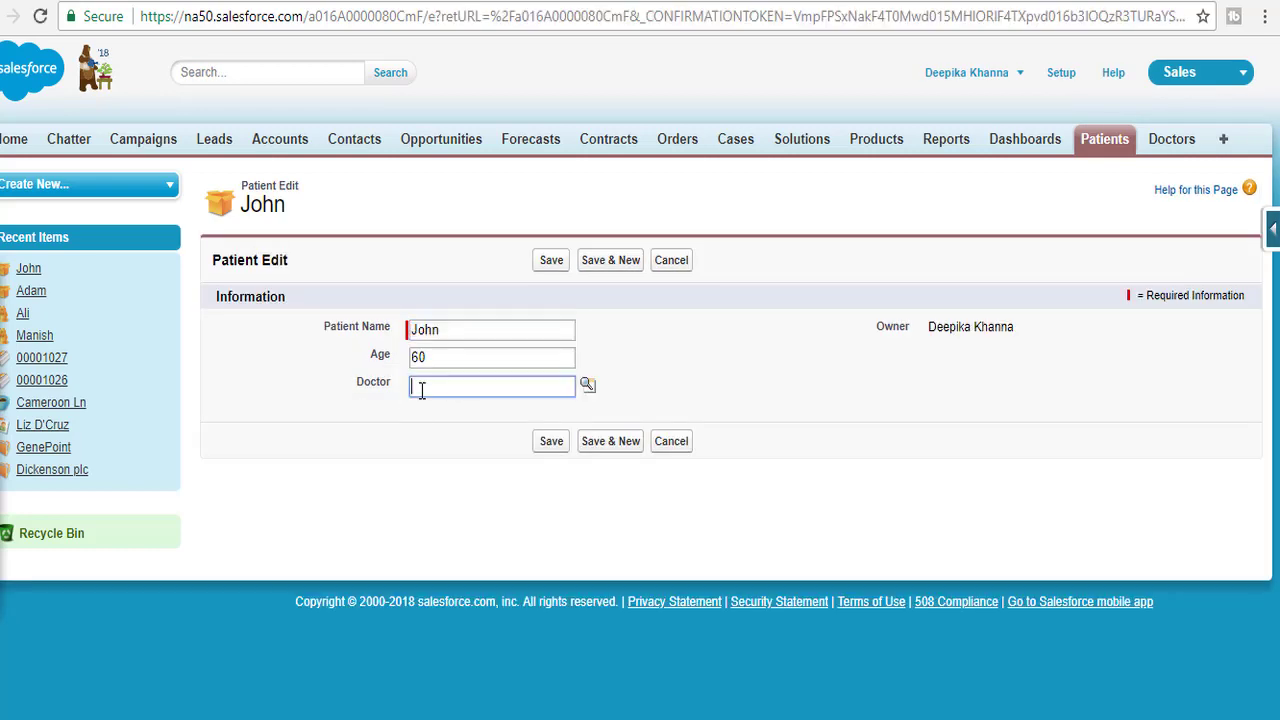
{"action": "left_click", "coordinate": [588, 384]}
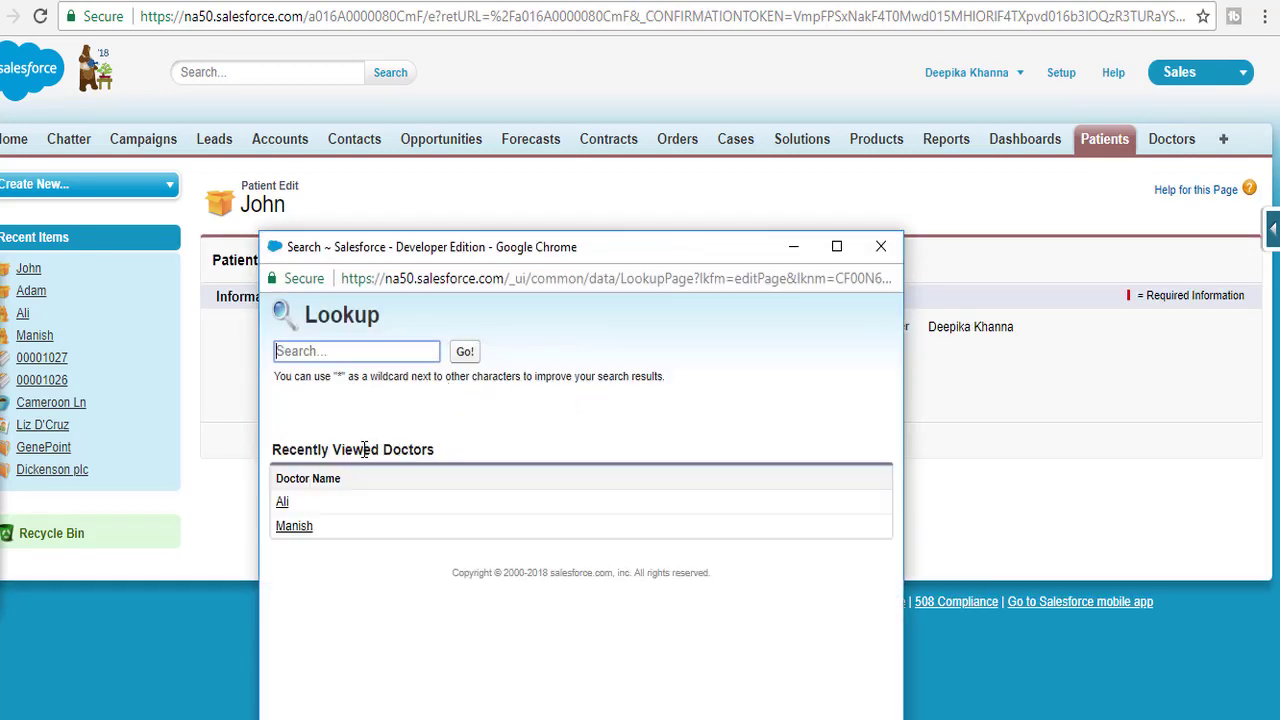
{"action": "left_click", "coordinate": [288, 527]}
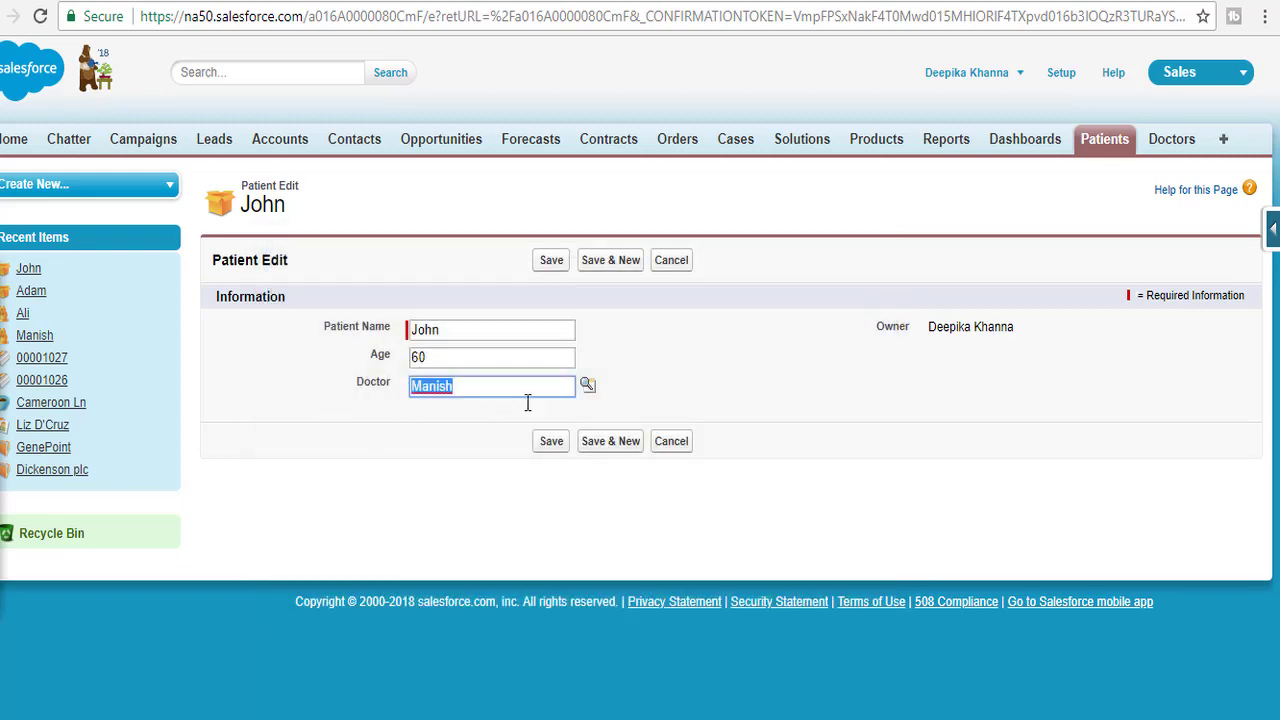
{"action": "left_click", "coordinate": [549, 441]}
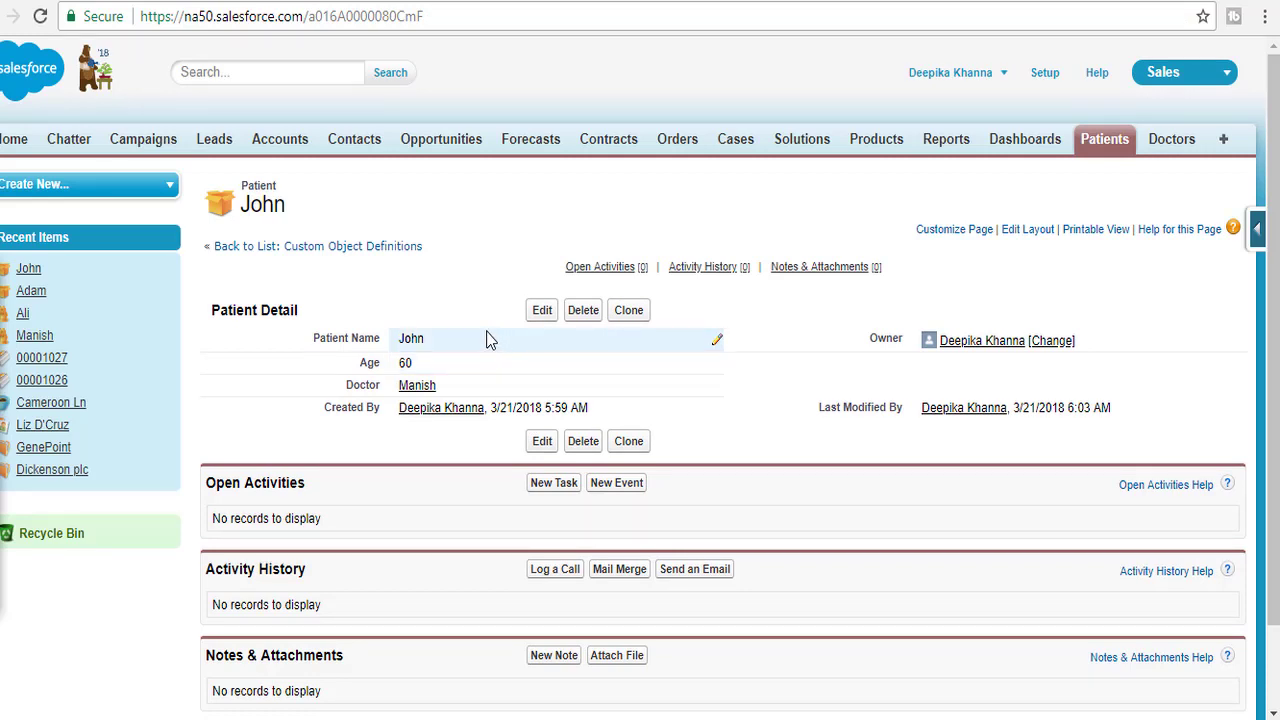
{"action": "left_click_drag", "start_coordinate": [343, 383], "coordinate": [463, 390]}
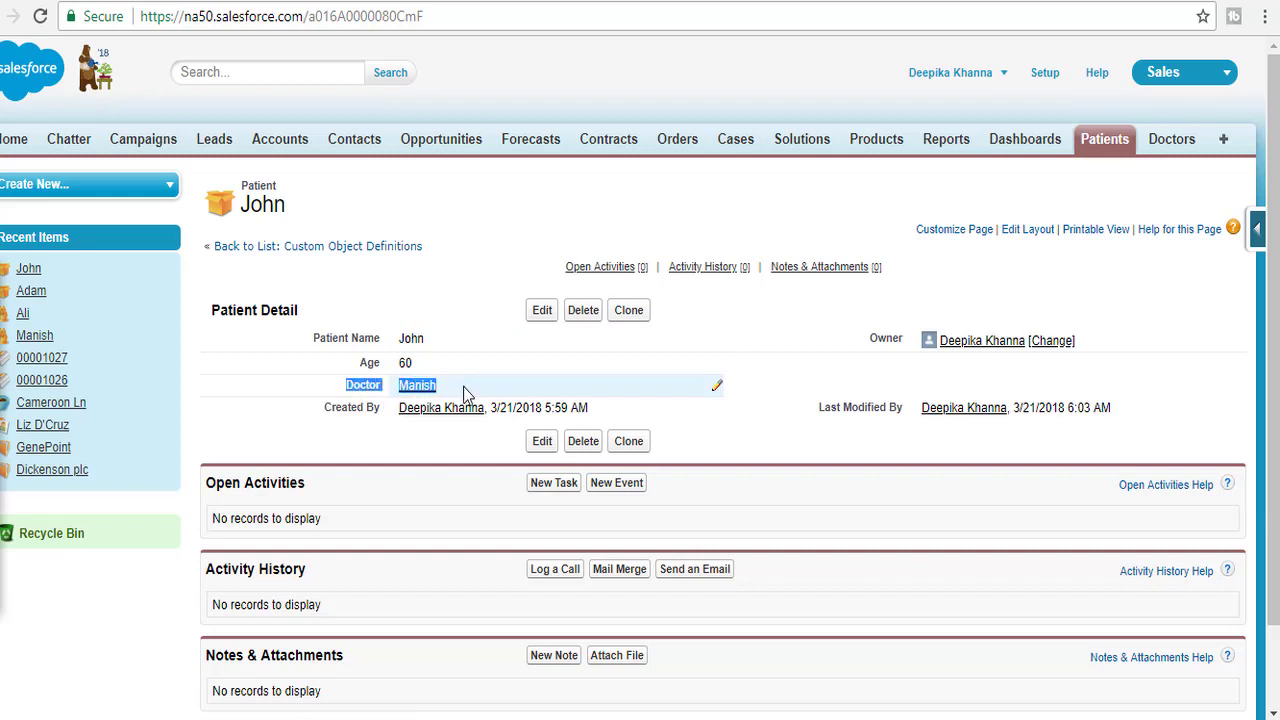
- Open the Doctor lookup field's definition for editing from the Patient object's custom fields
{"action": "left_click", "coordinate": [1108, 140]}
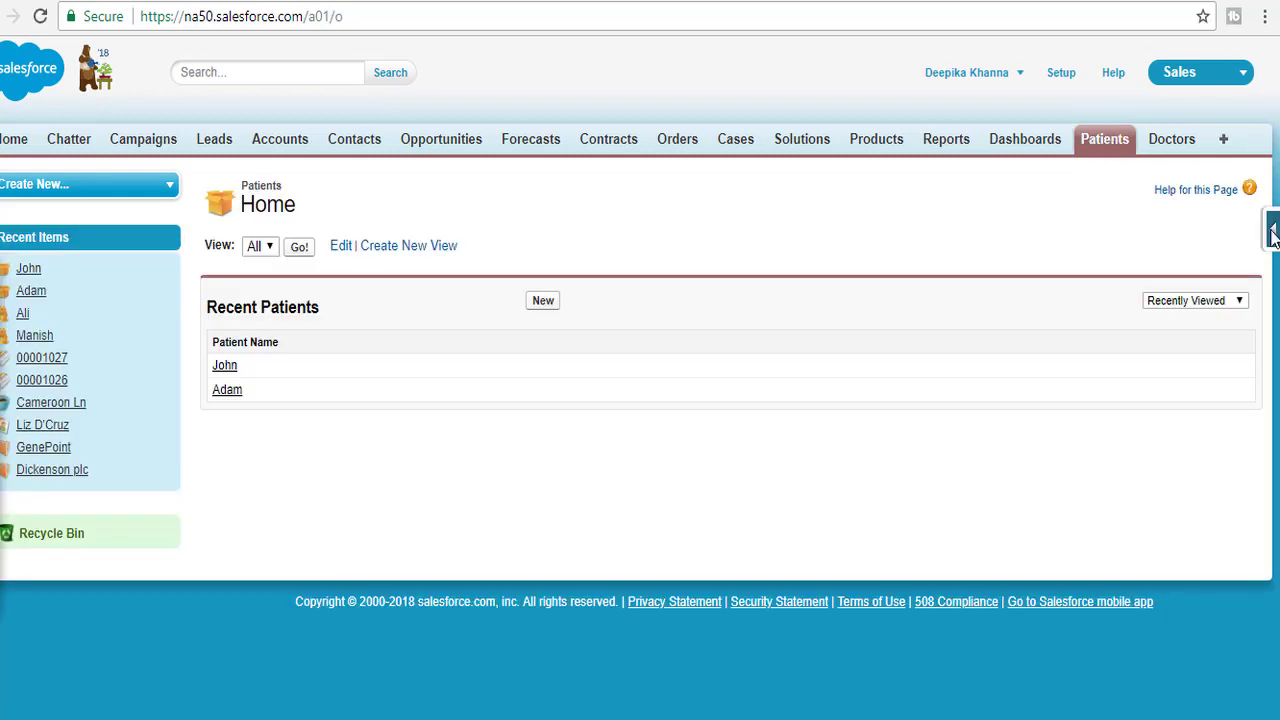
{"action": "left_click", "coordinate": [1273, 232]}
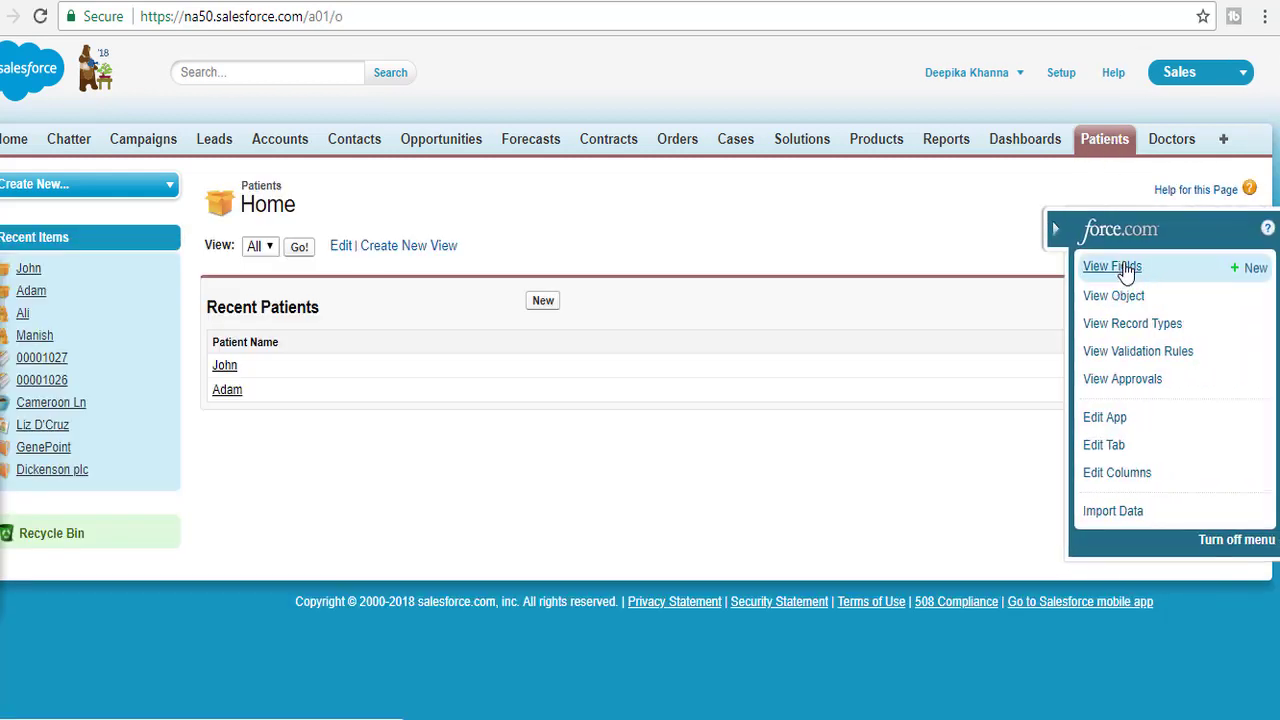
{"action": "left_click", "coordinate": [1126, 272]}
{"action": "left_click_drag", "start_coordinate": [552, 355], "coordinate": [476, 362]}
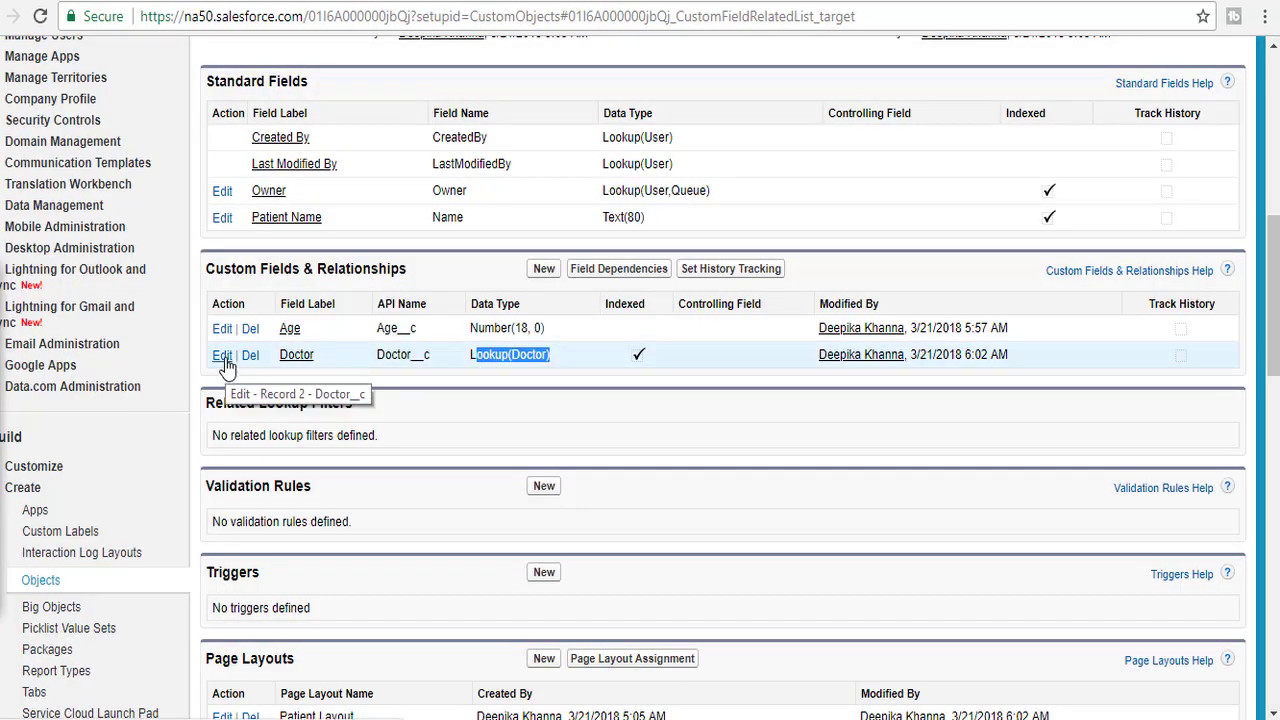
{"action": "left_click", "coordinate": [516, 363]}
{"action": "double_click", "coordinate": [516, 363]}
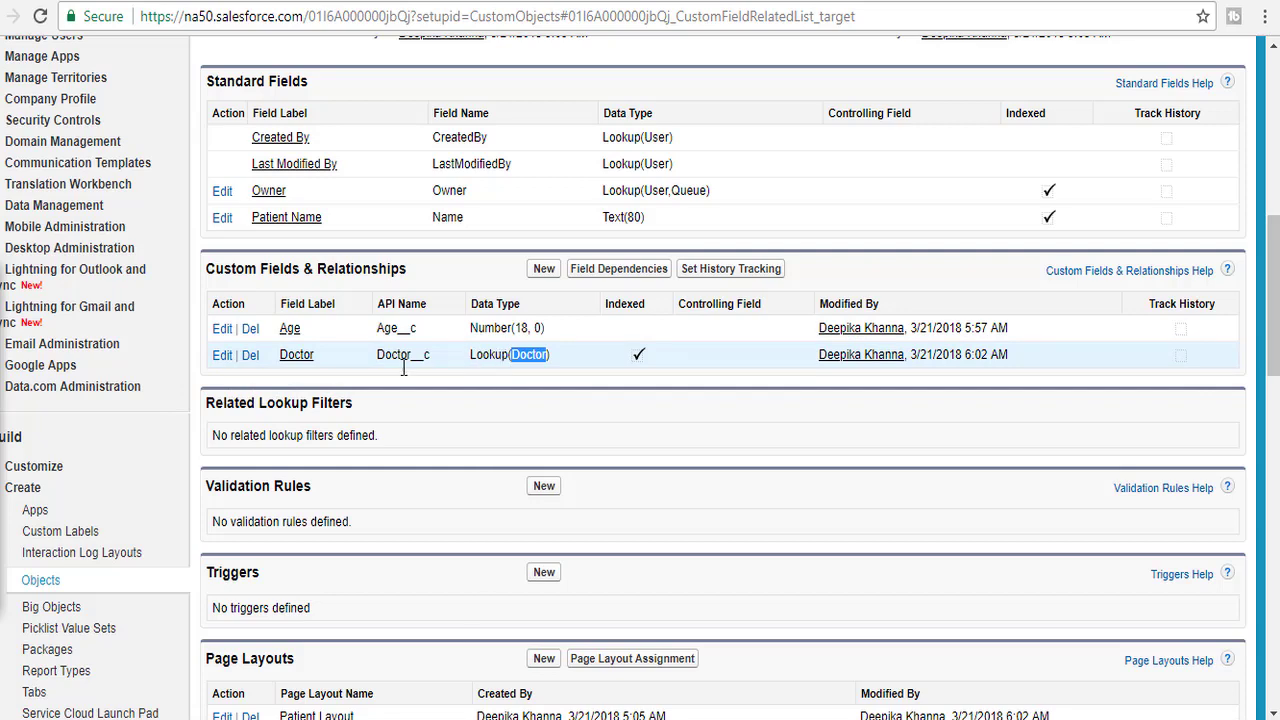
{"action": "left_click", "coordinate": [223, 358]}
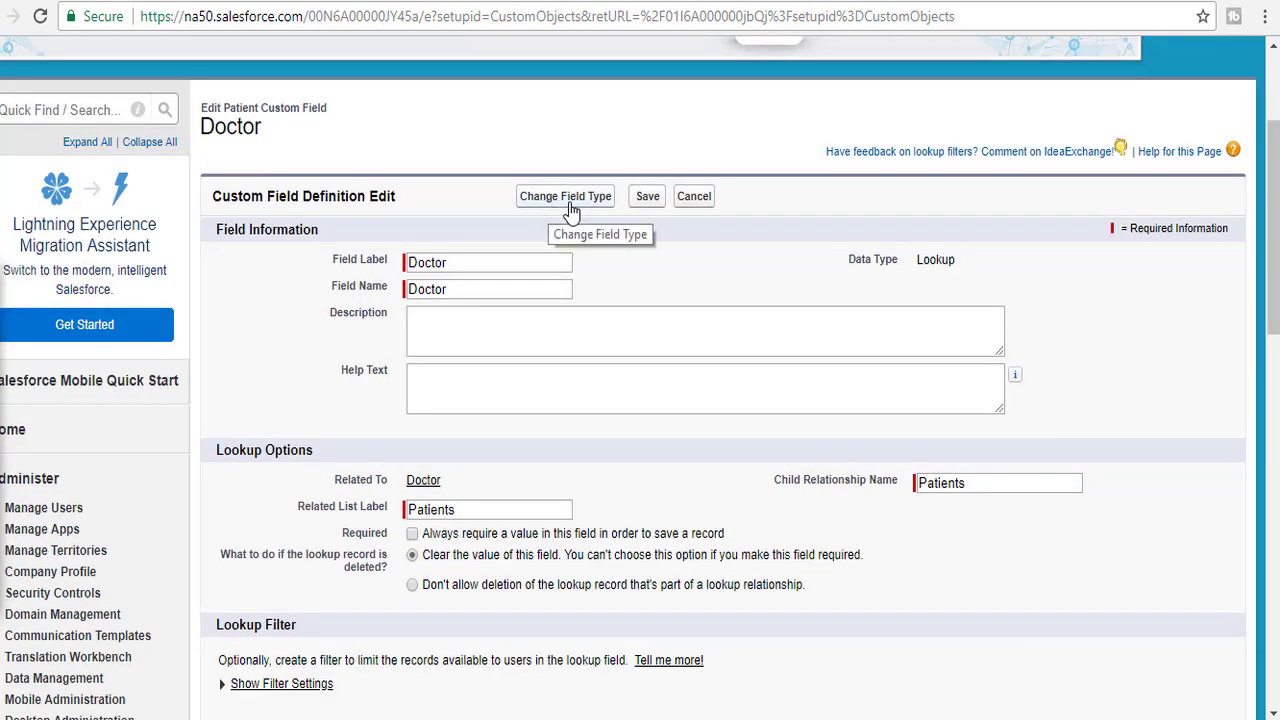
- Change the Doctor field's type to Master-Detail Relationship, save it, and check its data type among the Patient object's custom fields
{"action": "left_click", "coordinate": [594, 198]}
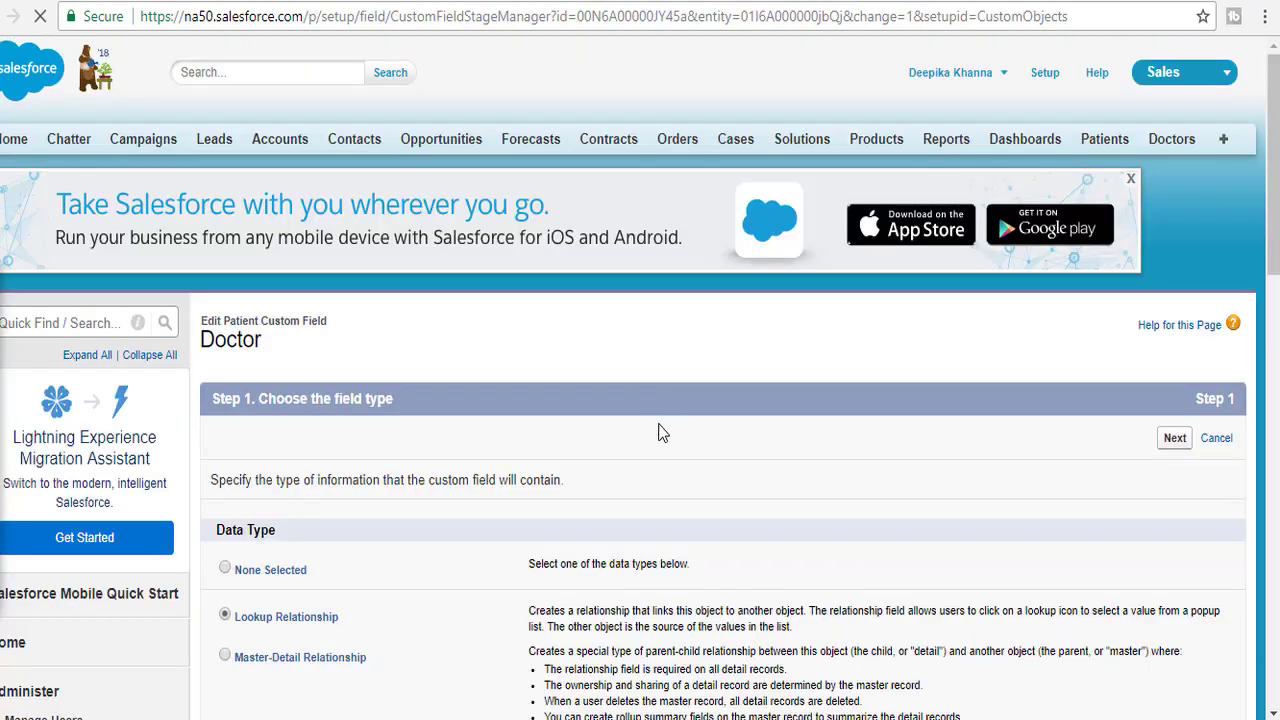
{"action": "scroll", "coordinate": [657, 429], "scroll_direction": "down", "scroll_amount": 2}
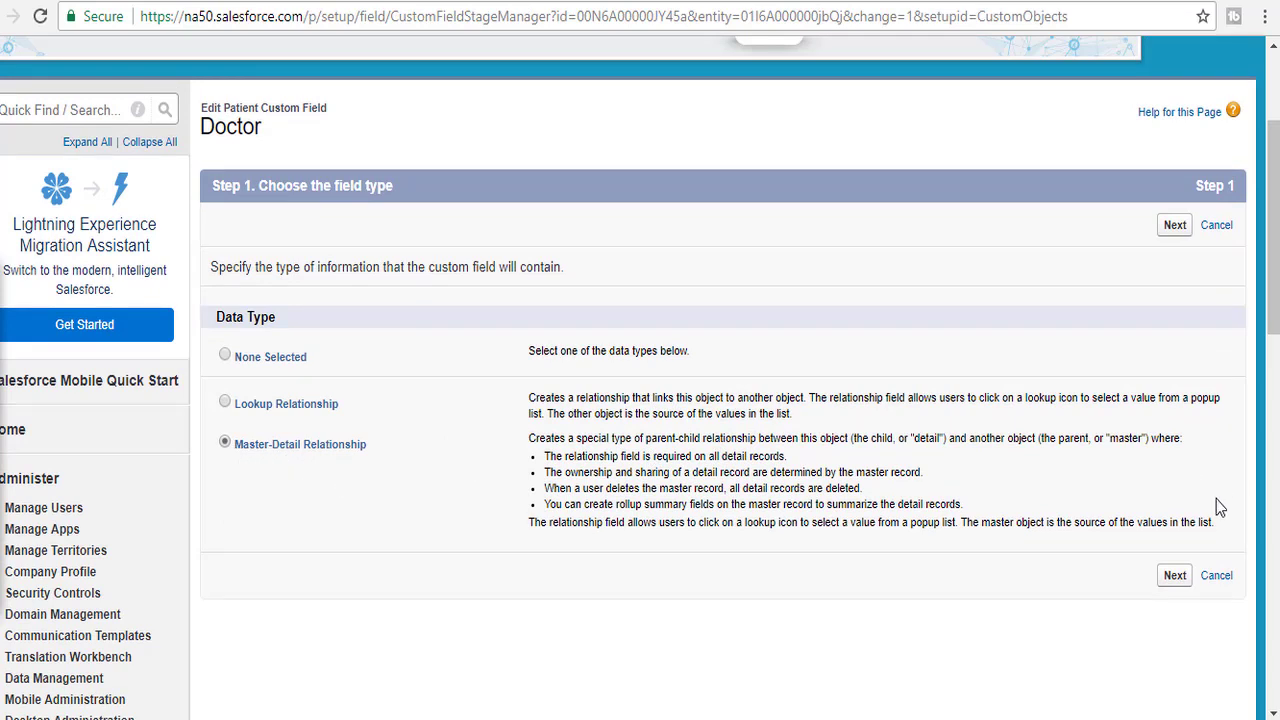
{"action": "left_click", "coordinate": [1173, 577]}
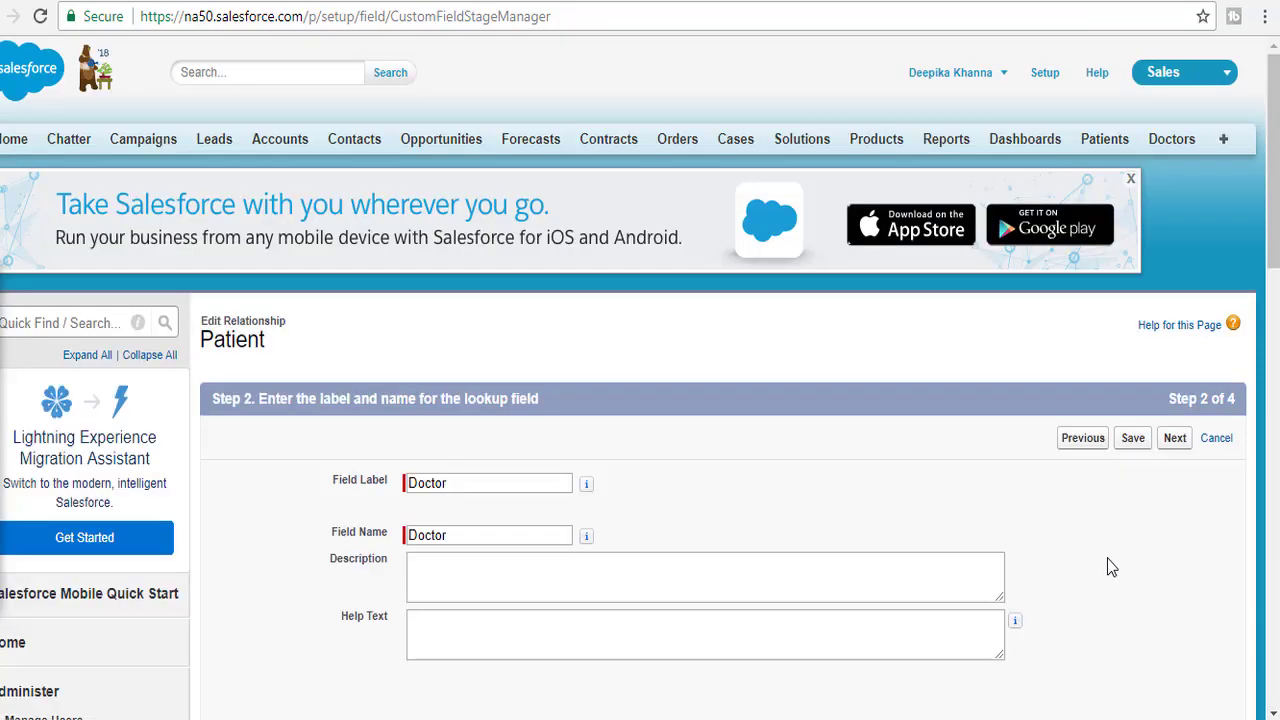
{"action": "scroll", "coordinate": [1058, 530], "scroll_direction": "down", "scroll_amount": 5}
{"action": "left_click", "coordinate": [1140, 487]}
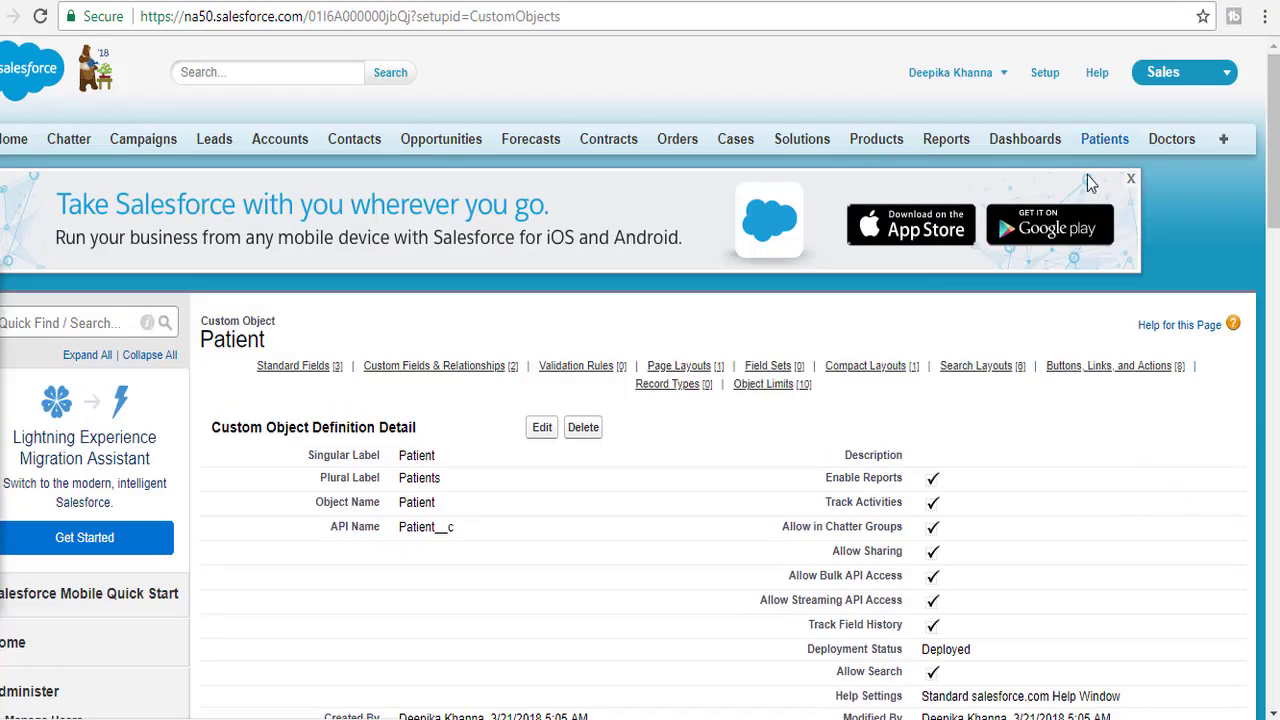
{"action": "scroll", "coordinate": [966, 440], "scroll_direction": "down", "scroll_amount": 5}
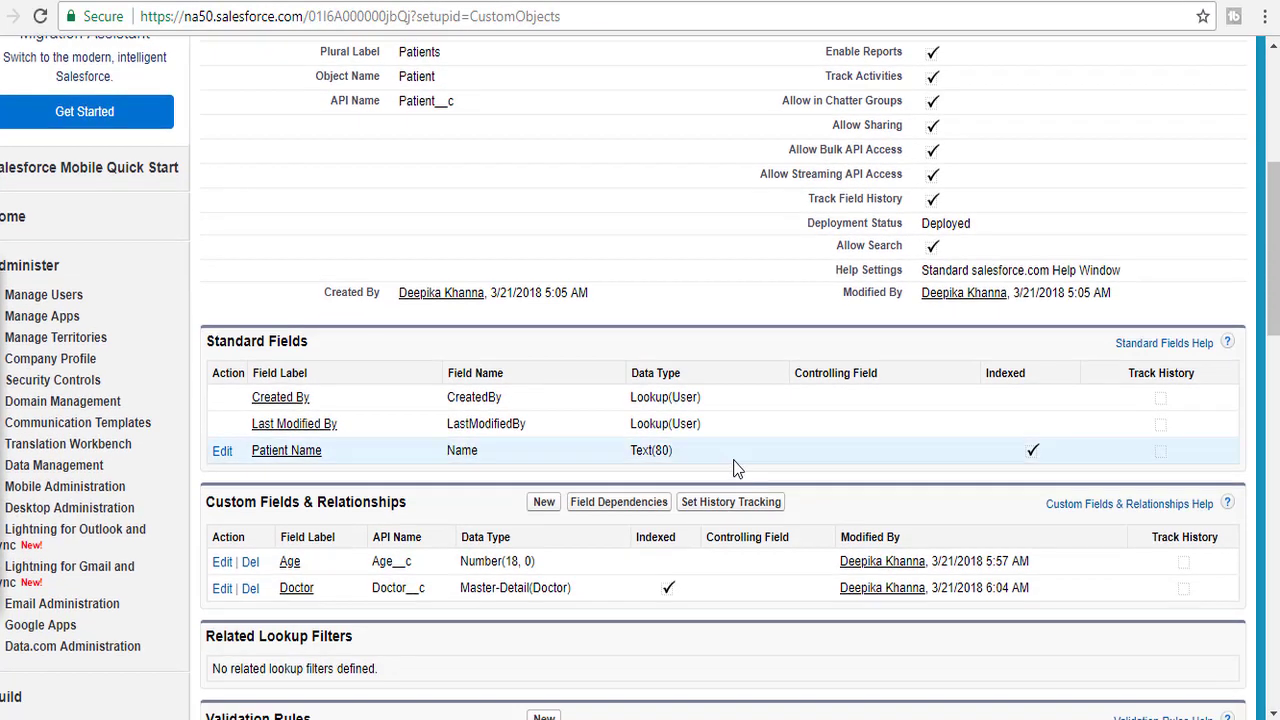
{"action": "left_click_drag", "start_coordinate": [461, 587], "coordinate": [567, 582]}
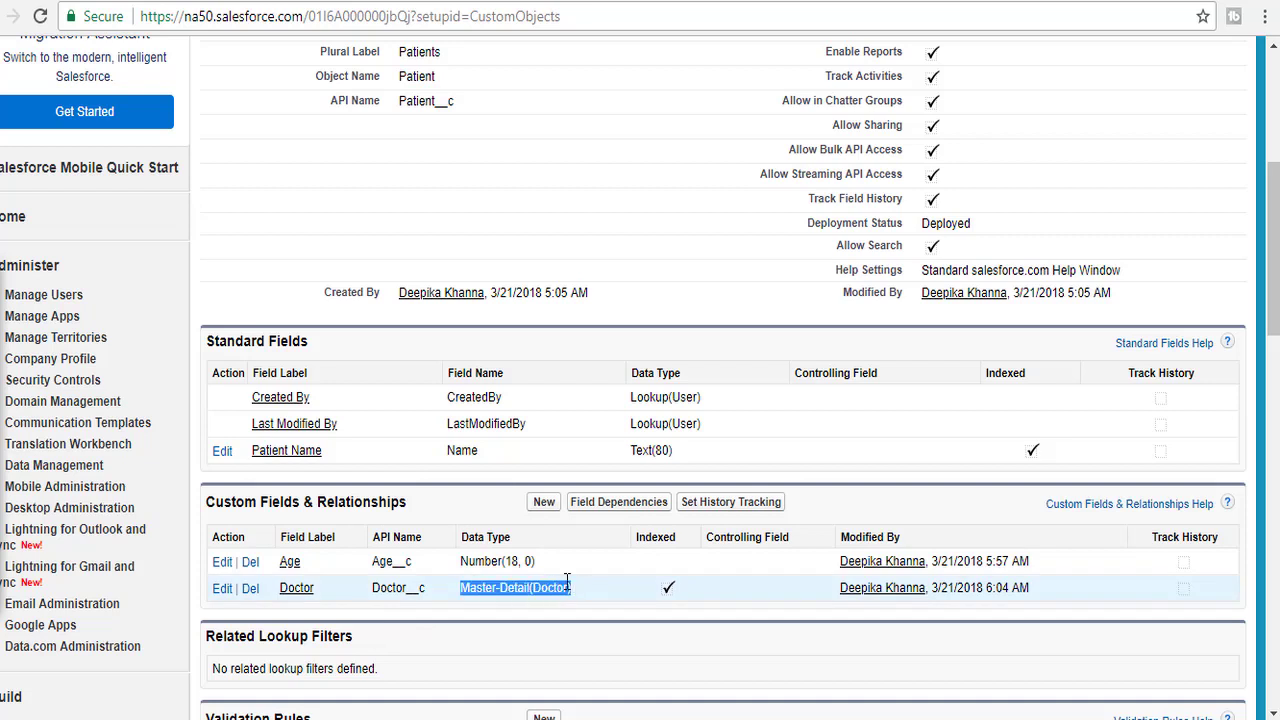